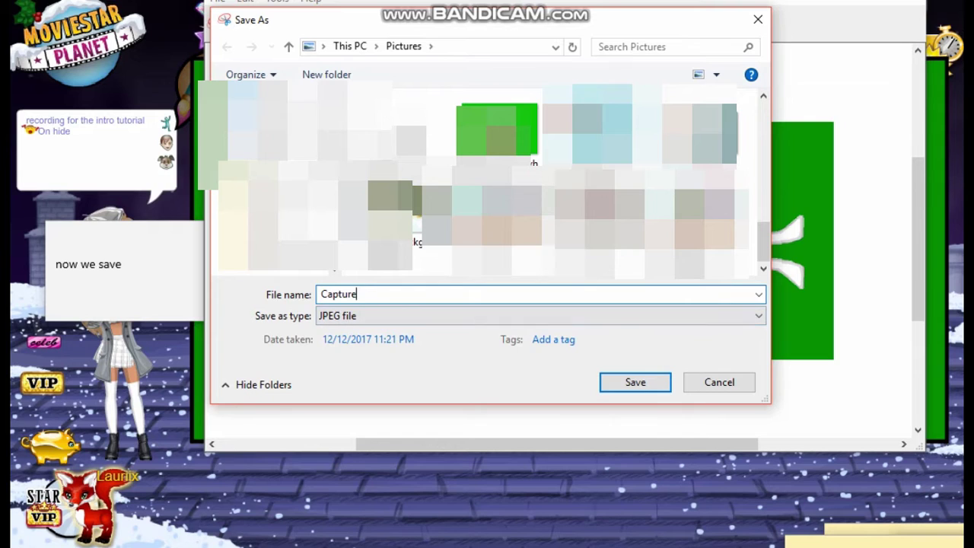
Save the green-screen character snip in Pictures as a JPEG named Capturesavetutorialyoutube
type("savet")
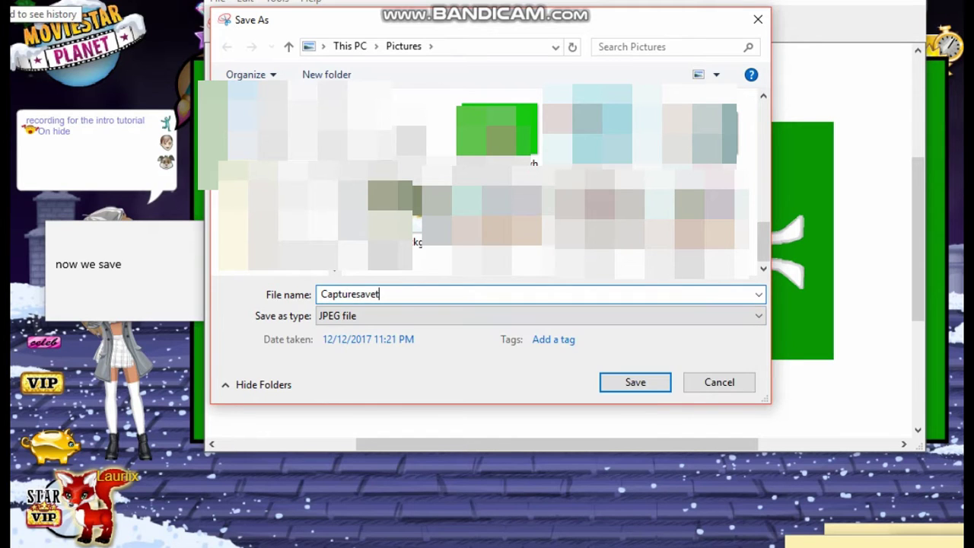
type("utorialyoutube")
key("Return")
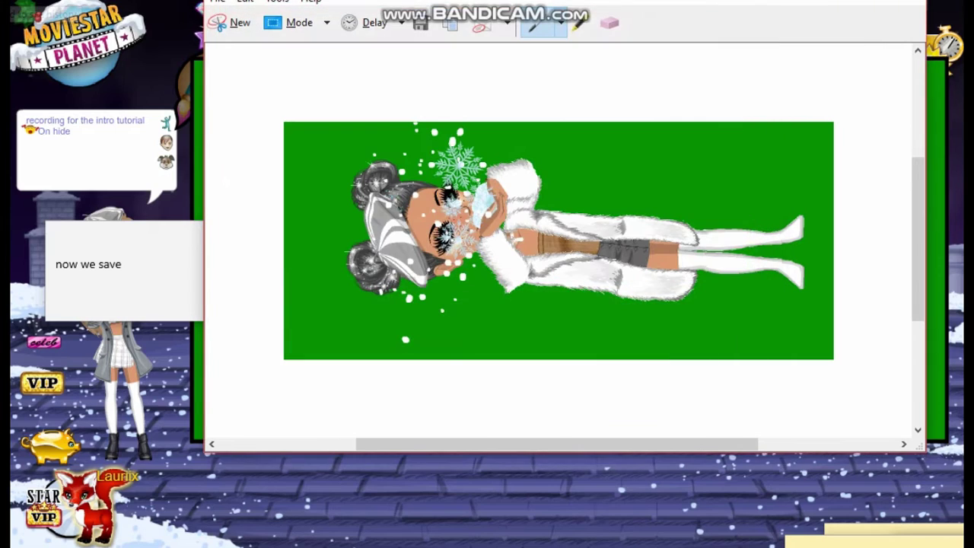
Replace the sticky note text with "you can make many of these." and after that with "so now we can go into backgrounds"
left_click(122, 264)
key("ctrl+a")
type("you can make many of these.")
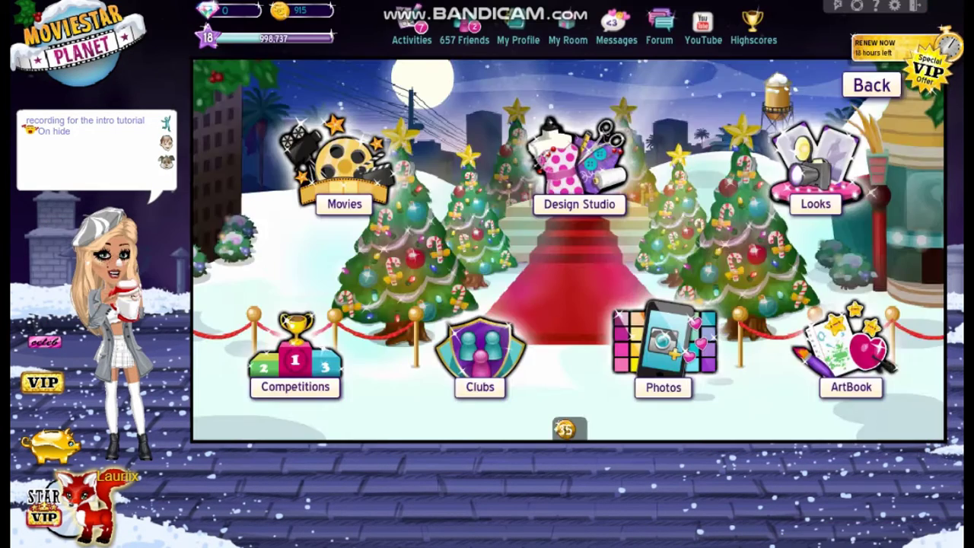
key("ctrl+a")
type("so now we can go into backgrounds")
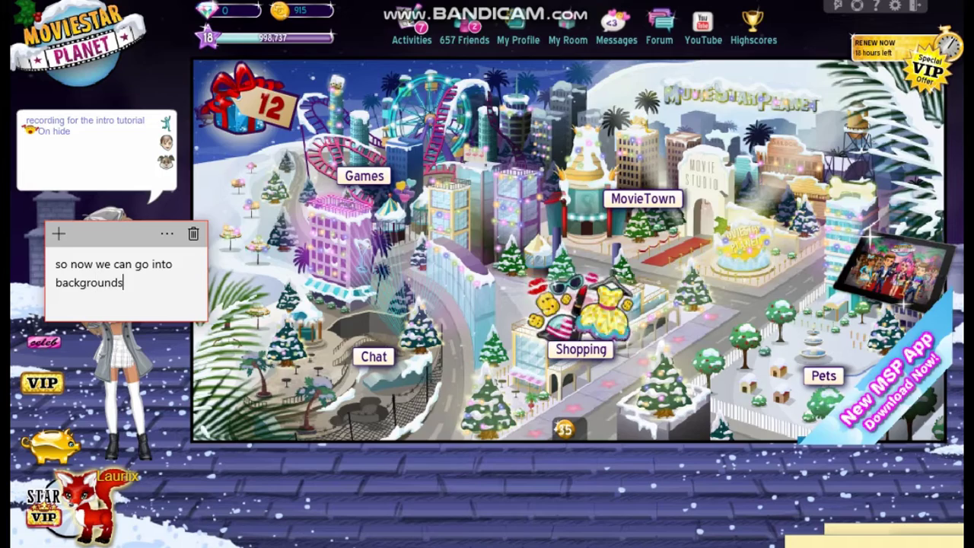
Open the shop's Backgrounds section and note "and pick a few out we want to use for the backdrops in our intro"
left_click(581, 349)
left_click(674, 383)
key("ctrl+a")
type("and pick ")
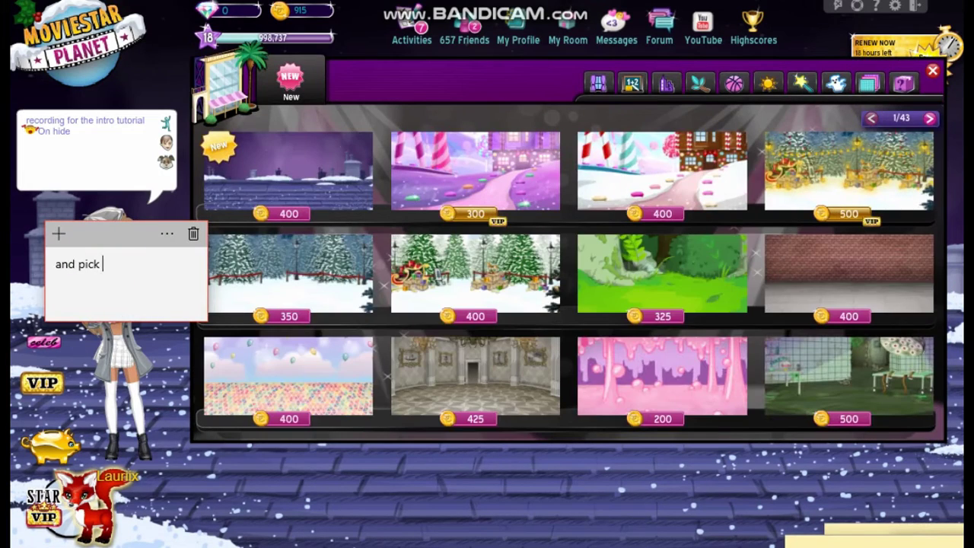
type("a few out we want to use for the backdrops in our intro")
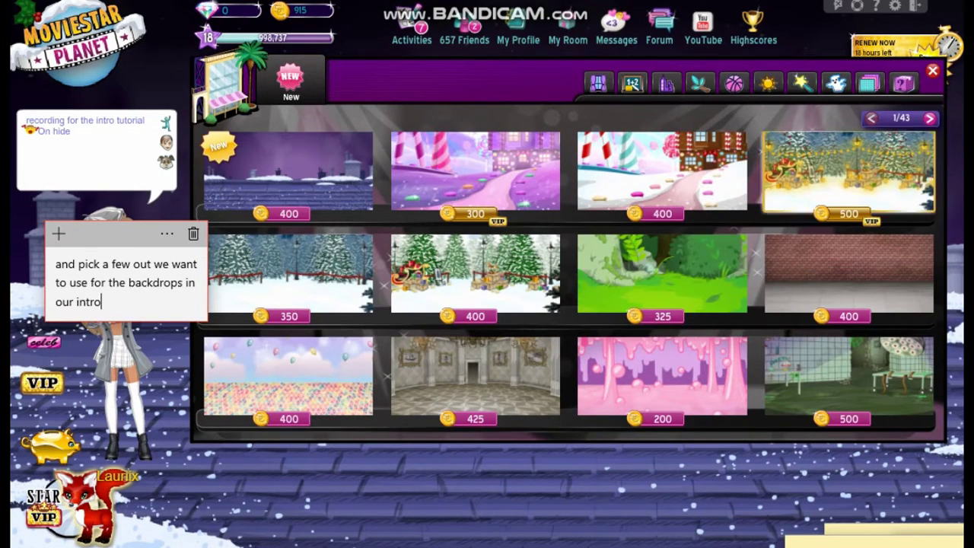
Open the Hello Sunshine background preview and write a note telling viewers to snip their selected background with the Snipping Tool
left_click(930, 119)
left_click(476, 171)
key("alt+Tab")
key("ctrl+a")
type("when")
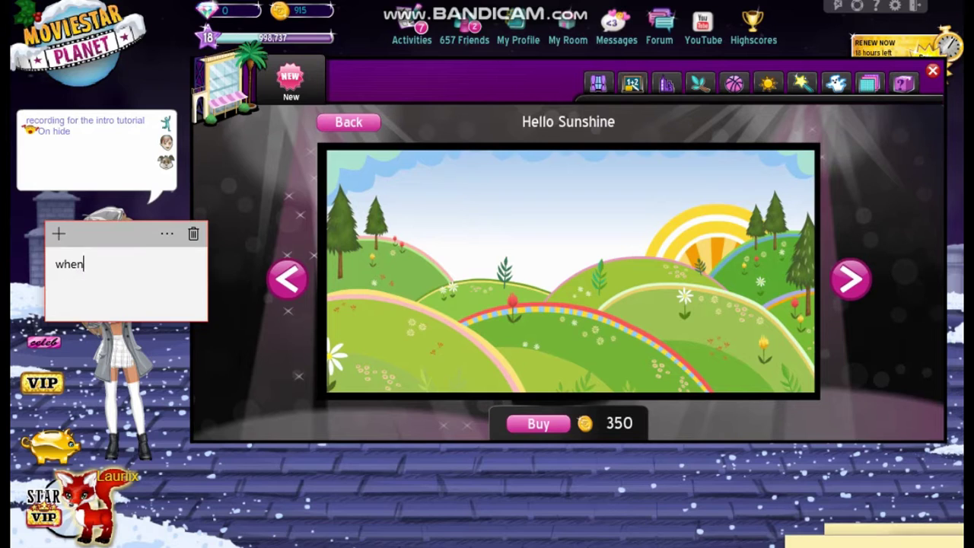
type(" you have found some you like just brin")
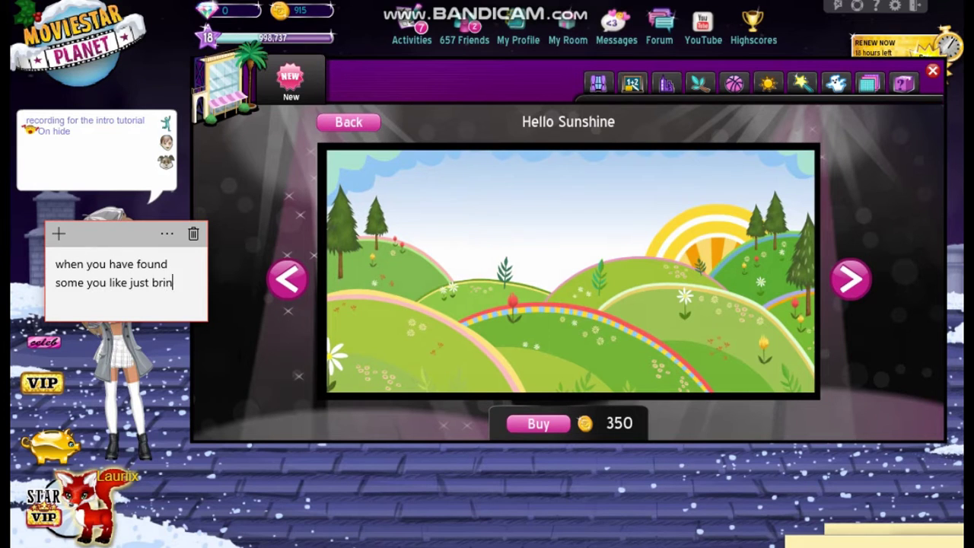
type("g out snipping tool and snip the background you selected")
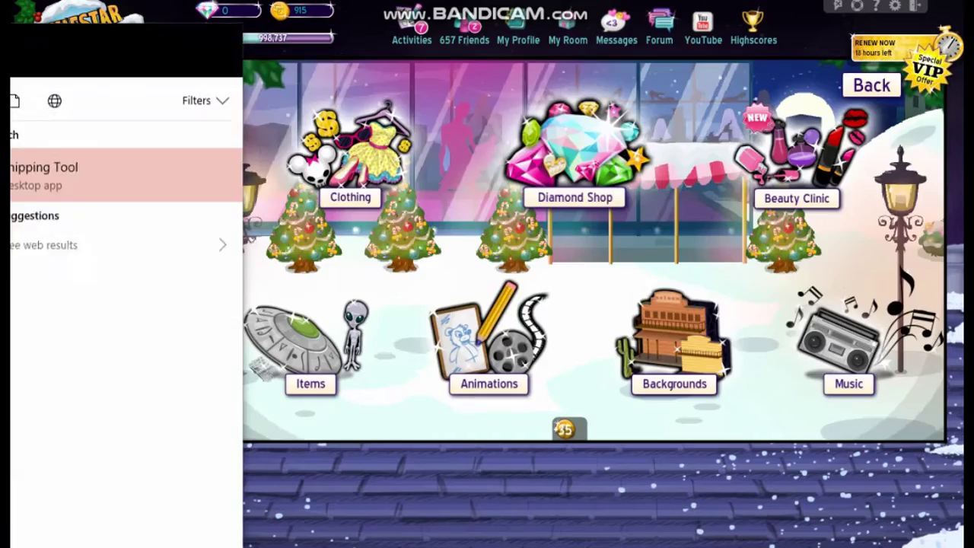
Capture the Hello Sunshine picture with the Snipping Tool and note "make sure not to get the black border in it when you snip it"
key("Return")
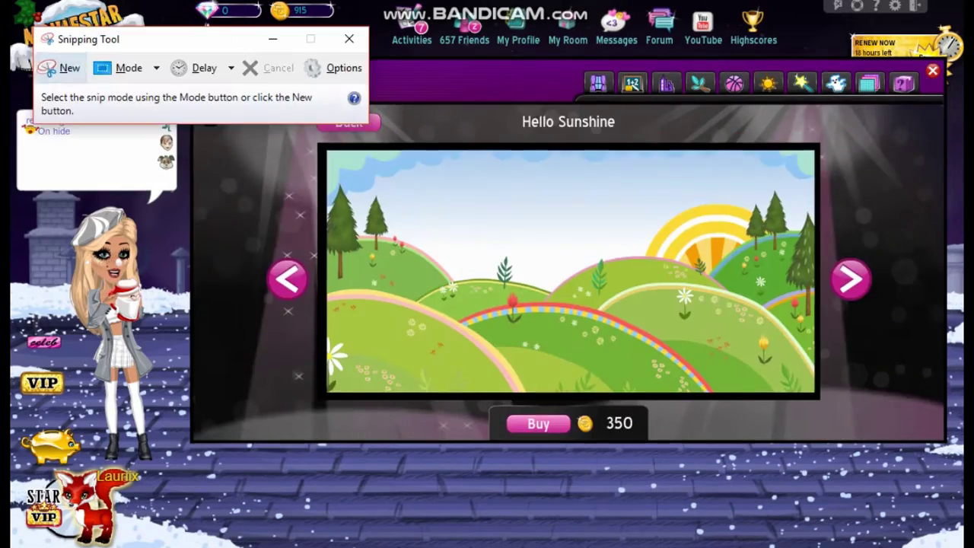
key("ctrl+n")
left_click_drag(327, 150, 816, 393)
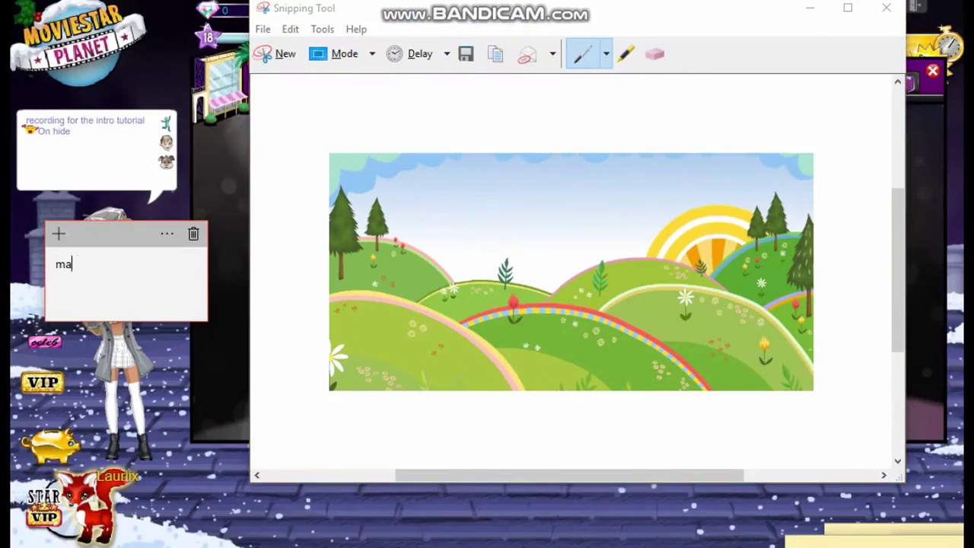
type("ke sure not to get the black border in it when ")
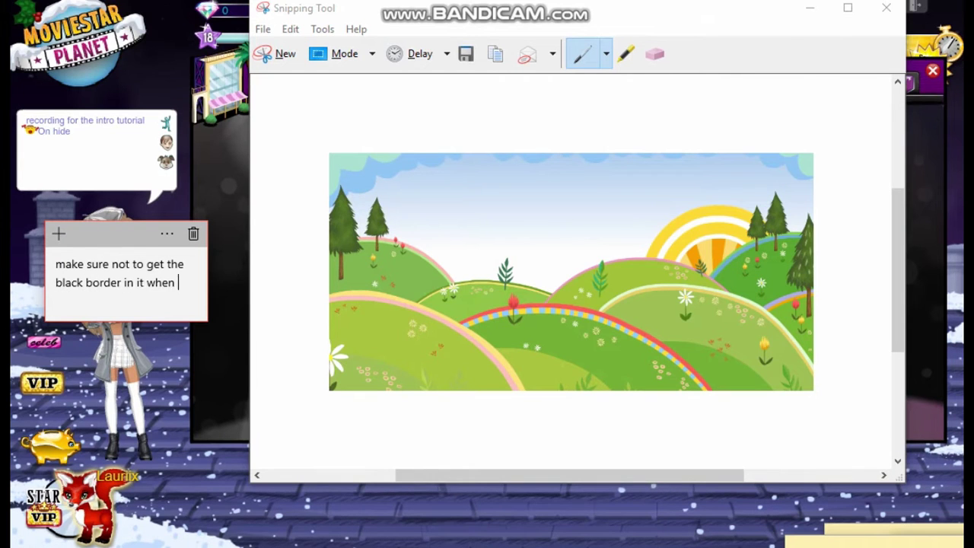
type("you snip it")
Save the background snip in Pictures as a JPEG named Capturebackgroundtutorial
key("ctrl+s")
scroll(593, 217, "down", 10)
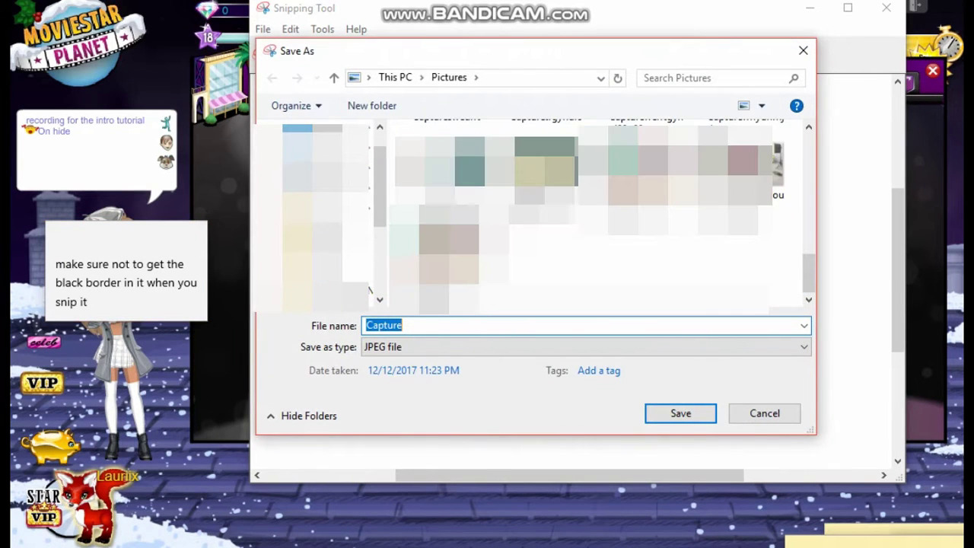
left_click(403, 325)
type("ba")
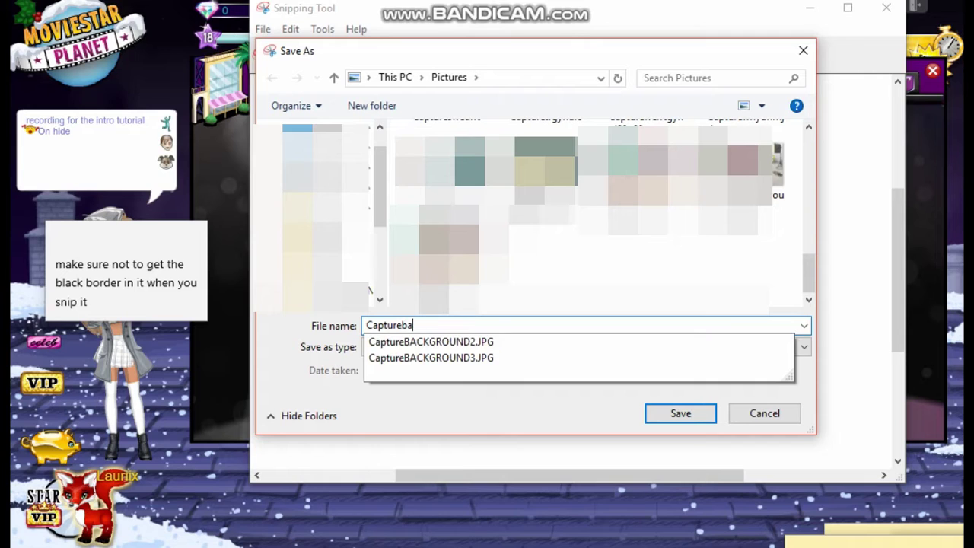
type("ckgroundtutorial")
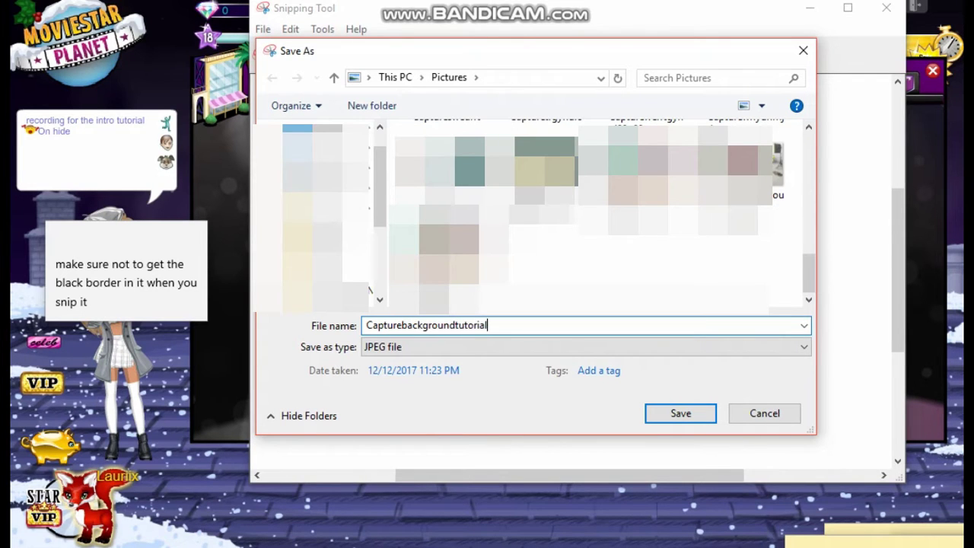
key("Return")
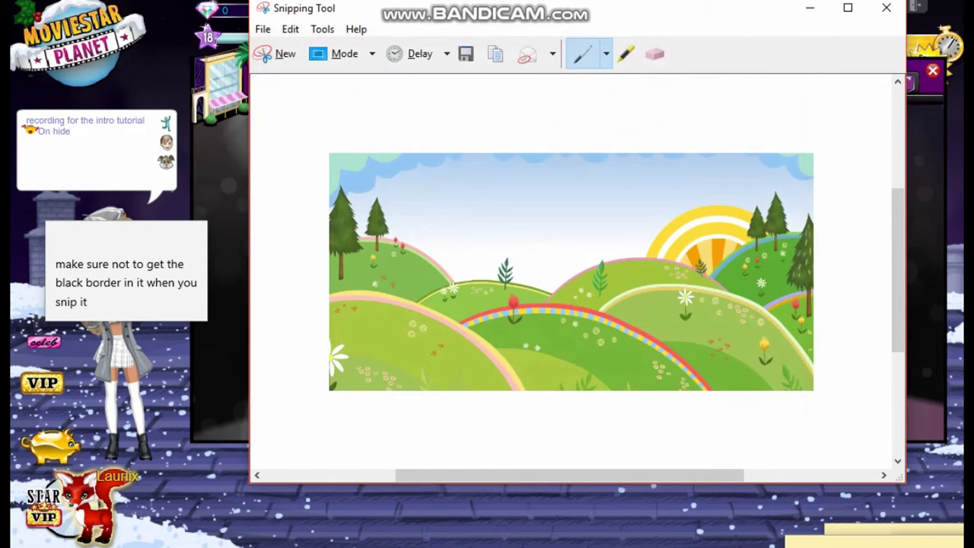
Replace the sticky note text with "save that and do that process all again if you want more backgrounds."
key("ctrl+a")
type("save that and do that process all again ")
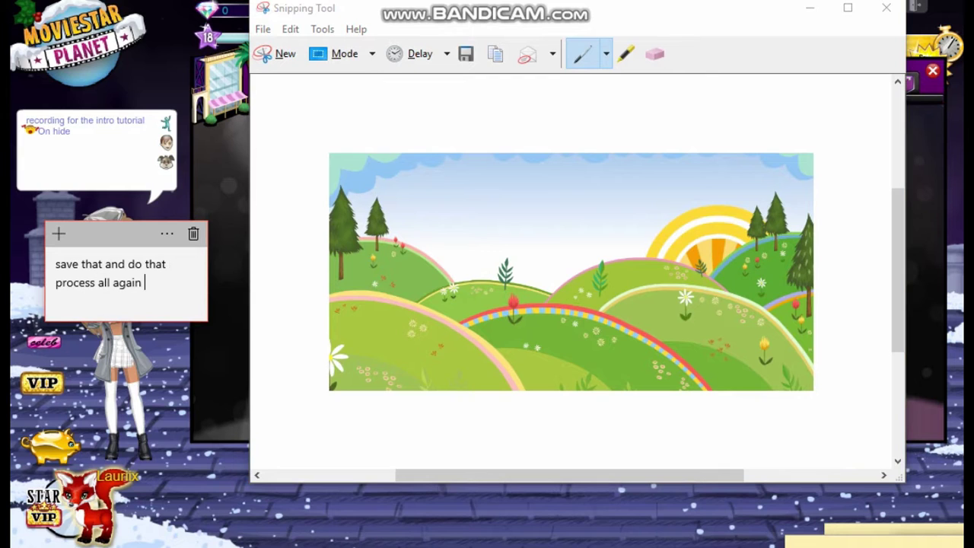
type("if you want more backgrounds")
Clear the sticky note, close the Snipping Tool and write a note telling viewers to go into Pixlr
key("ctrl+a")
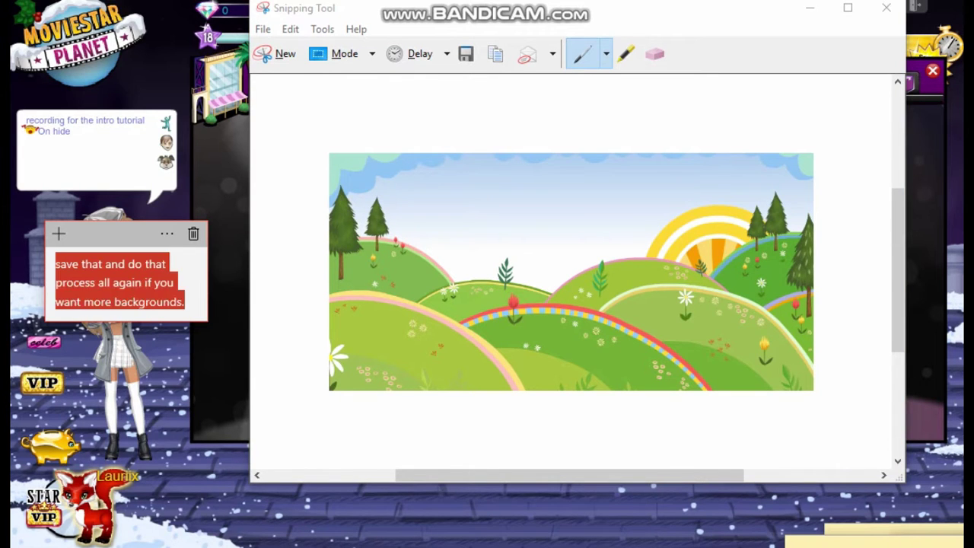
key("BackSpace")
left_click(886, 7)
type("now go into pixl")
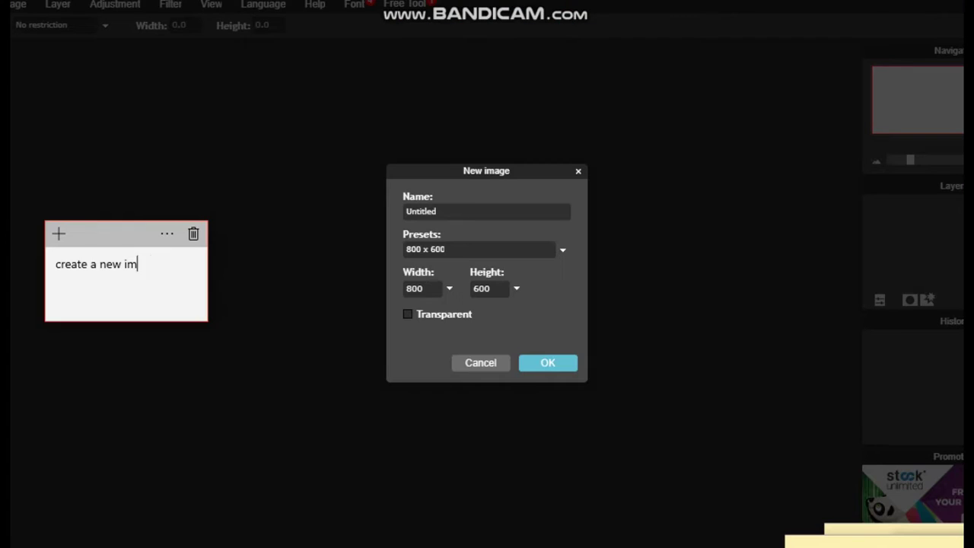
Note that viewers should create a new image with a set width and height, and create the 1280 x 720 px image in Pixlr
type("age and set the width and height to")
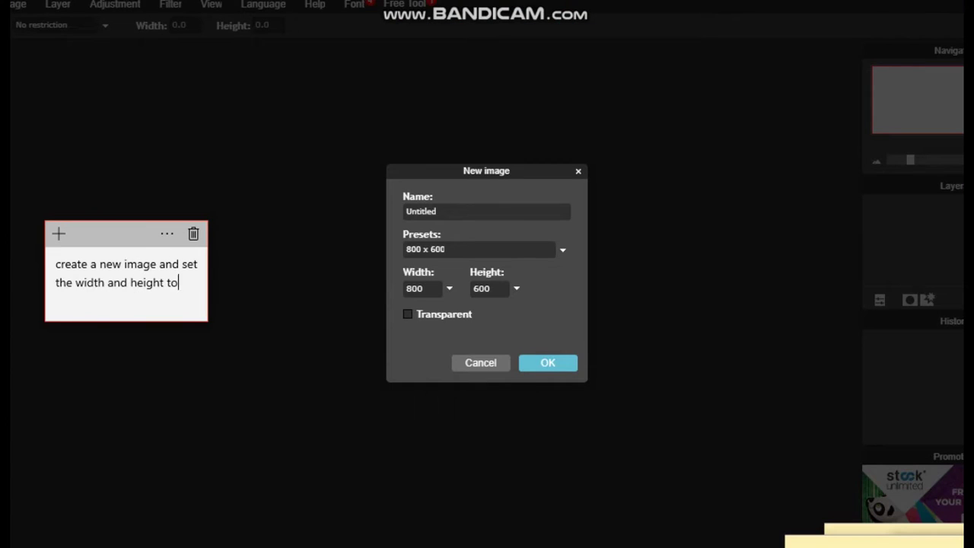
type(" 1280")
key("BackSpace")
key("BackSpace")
key("BackSpace")
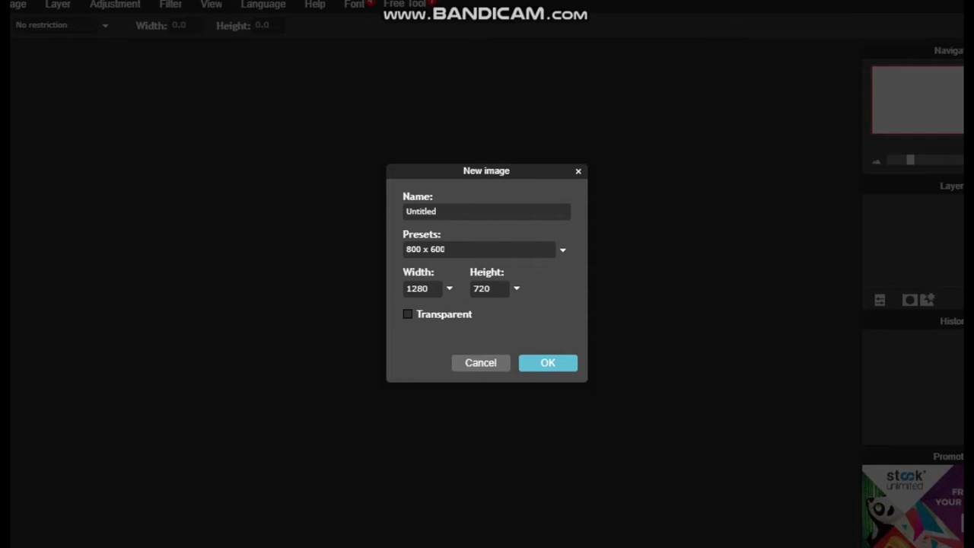
left_click(548, 362)
Replace the sticky note text with "now go into layer at the top panel"
key("alt+Tab")
key("ctrl+a")
type("now go into ")
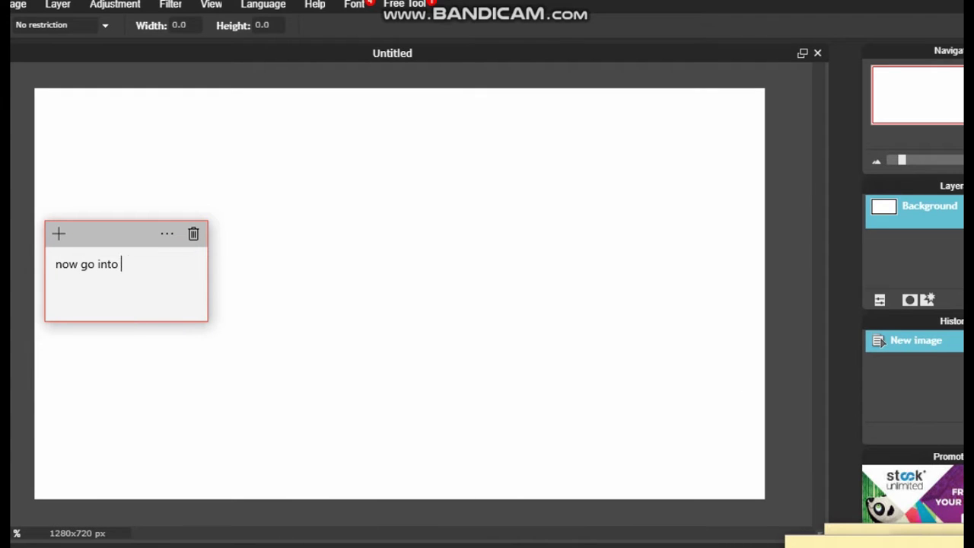
type("layer at the top panel")
Start opening an image as a layer, and move the sticky note and clear its text
left_click(58, 3)
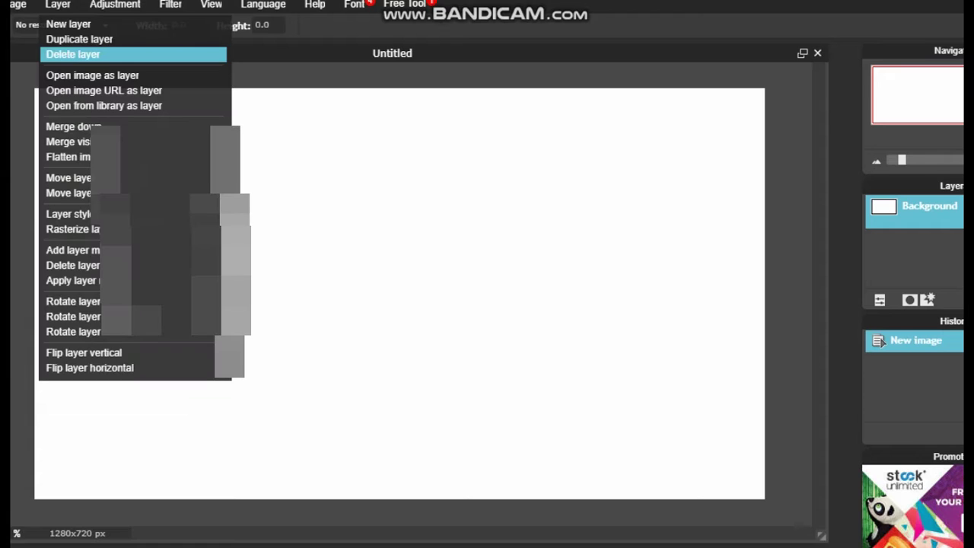
left_click(92, 76)
key("alt+Tab")
type("and open")
left_click_drag(125, 233, 145, 347)
key("BackSpace")
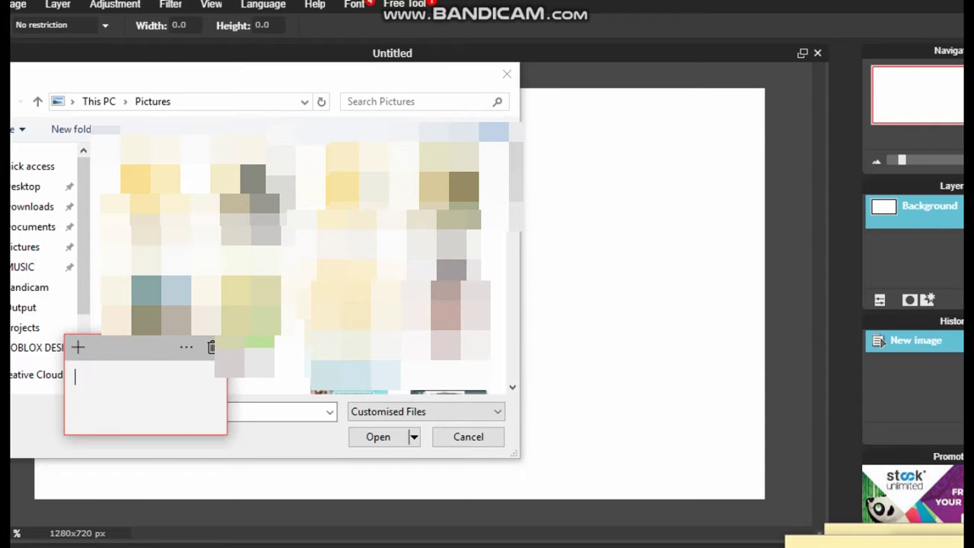
Note "now we go and find the backgrounds we snipped before" and open Capturebackgroundtutorial as a layer
scroll(297, 259, "down", 10)
key("alt+Tab")
type("now we go and find the backgrounds we snipped before")
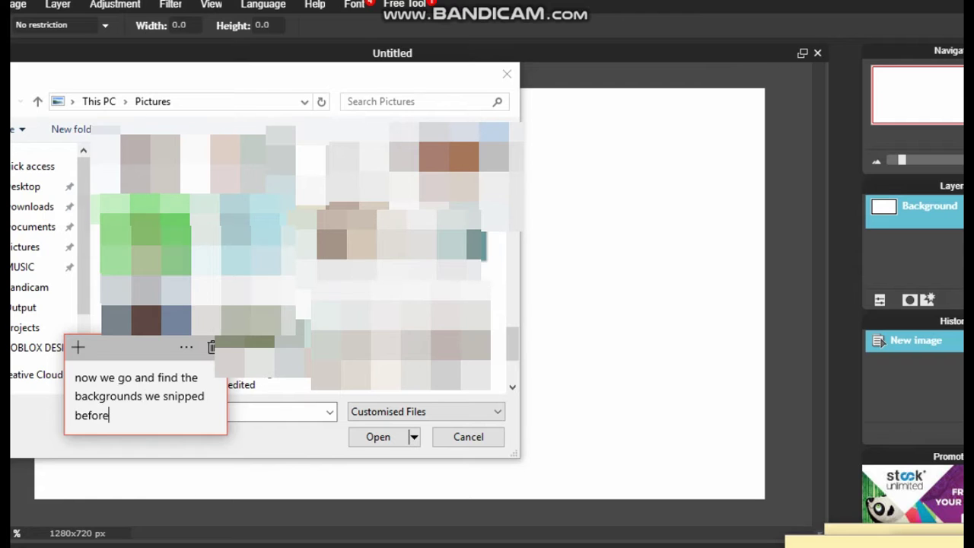
left_click(250, 312)
scroll(249, 304, "up", 10)
left_click(148, 262)
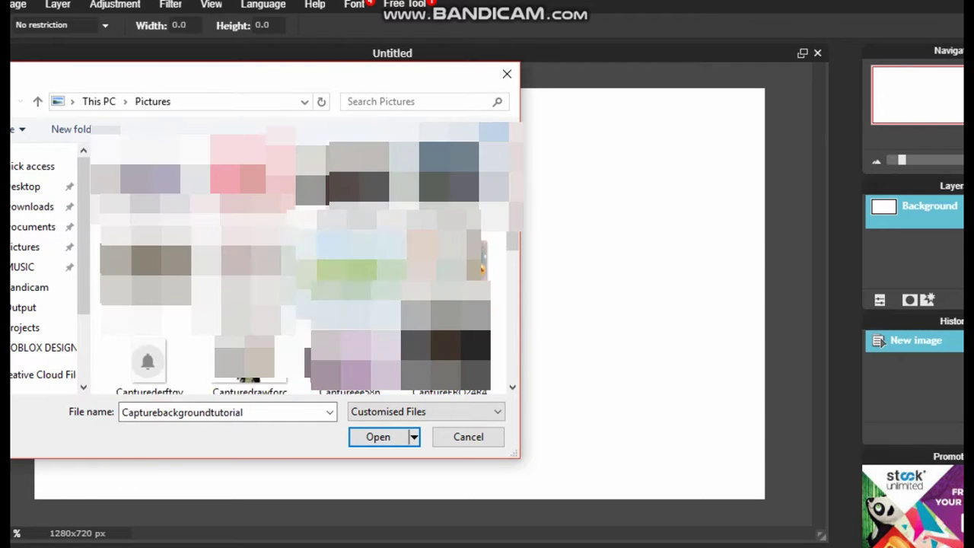
left_click(378, 437)
Replace the sticky note text with "go into the edit tab in the top panner"
key("alt+Tab")
key("ctrl+a")
key("BackSpace")
type("go into the edit tab in the top panner")
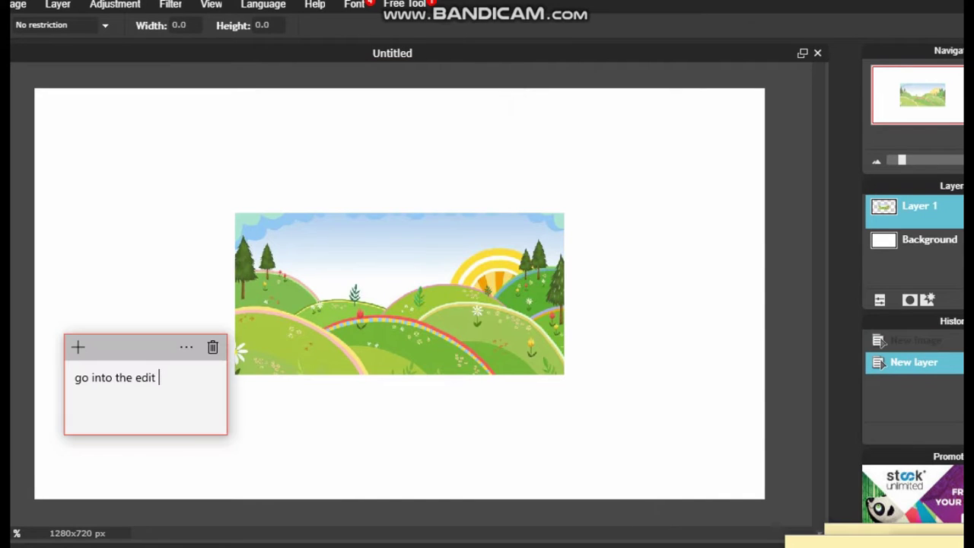
Start Free transform on the landscape layer and change the sticky note to "and free transform this image"
key("alt+Tab")
left_click(59, 4)
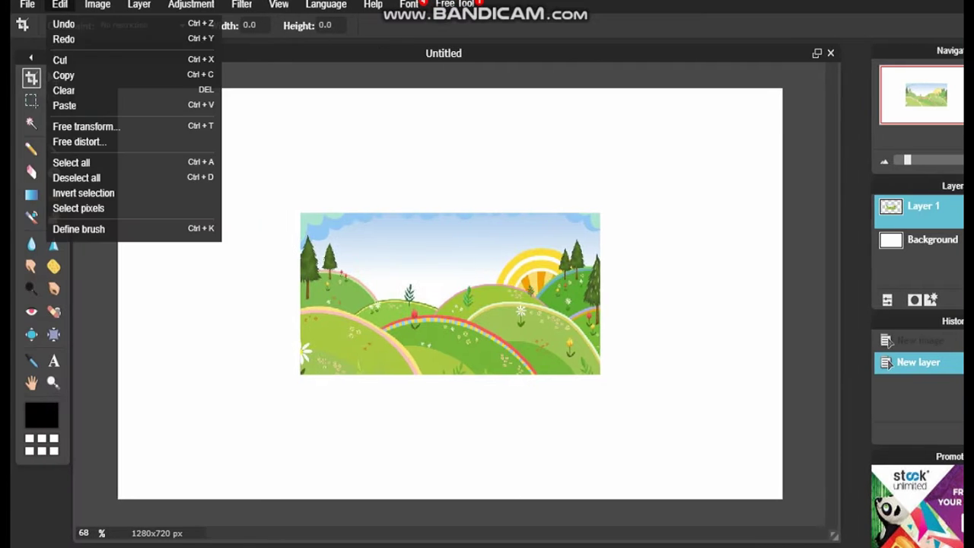
left_click(84, 127)
key("alt+Tab")
key("ctrl+a")
type("and free transform this image")
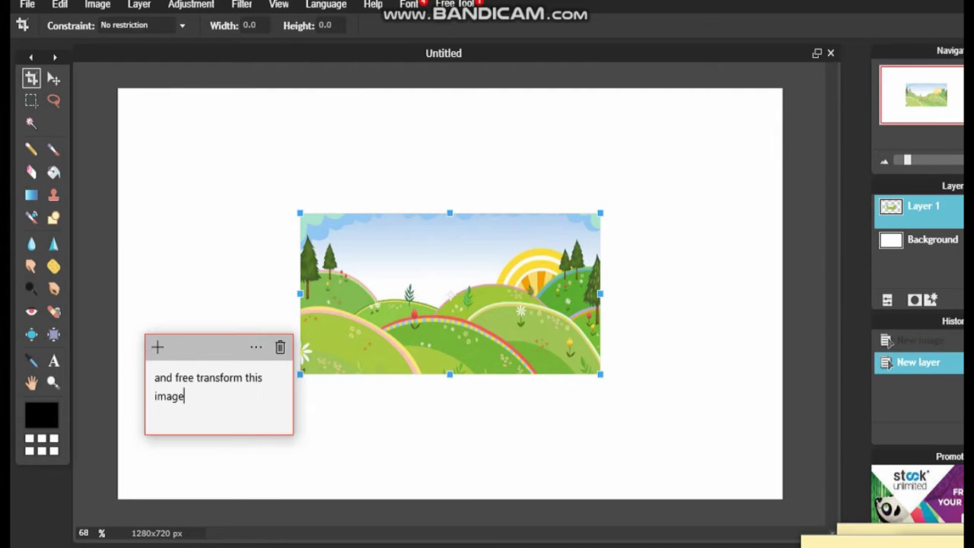
Enlarge the landscape layer to fill the whole canvas, apply the transform and start the next note with "now"
key("alt+Tab")
left_click_drag(300, 213, 99, 80)
key("alt+Tab")
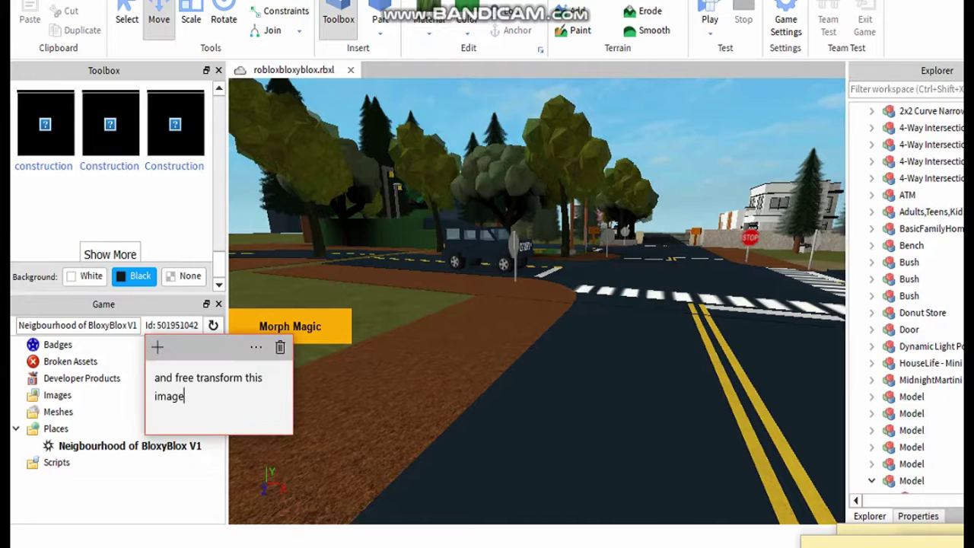
key("alt+Tab")
key("ctrl+a")
type("now")
left_click_drag(400, 276, 399, 274)
key("Return")
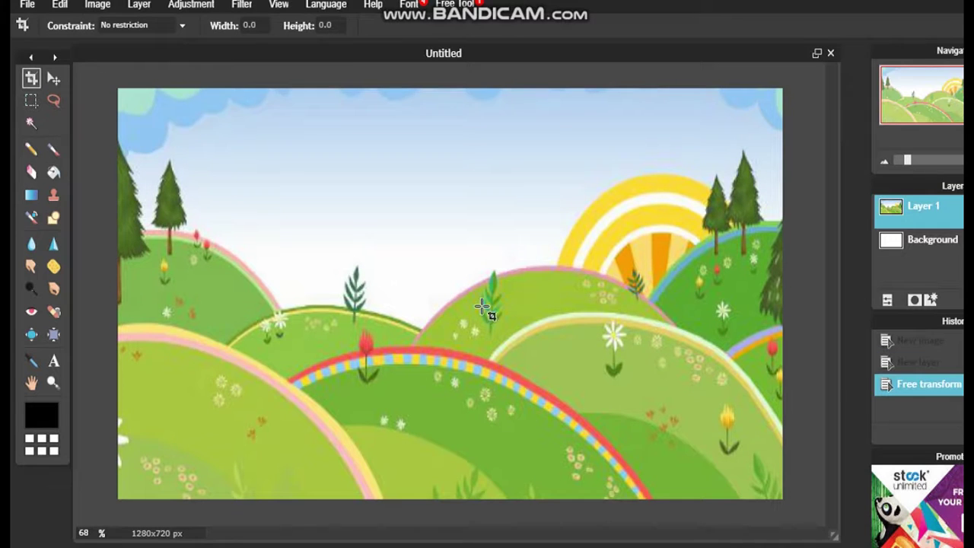
Complete the sticky note to say that the image will be made a bit blurry using a filter
key("alt+Tab")
type("we will make it a bit blury so go into filtur")
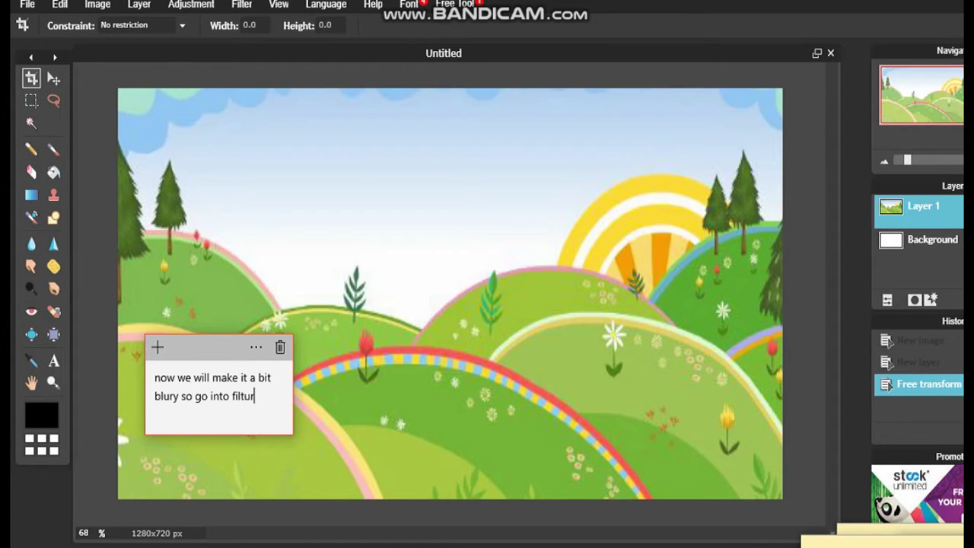
key("BackSpace")
key("BackSpace")
type("the top")
Apply a Gaussian blur of amount 29 to the landscape layer and note "and go into Gaussian Blur"
left_click(242, 5)
left_click(263, 54)
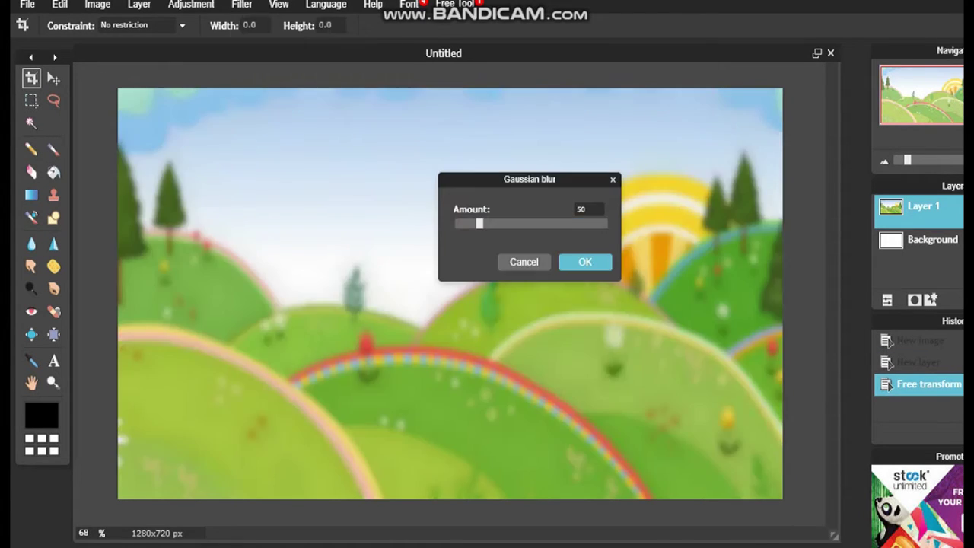
key("alt+Tab")
type("and go into Gaussian Blur")
key("alt+Tab")
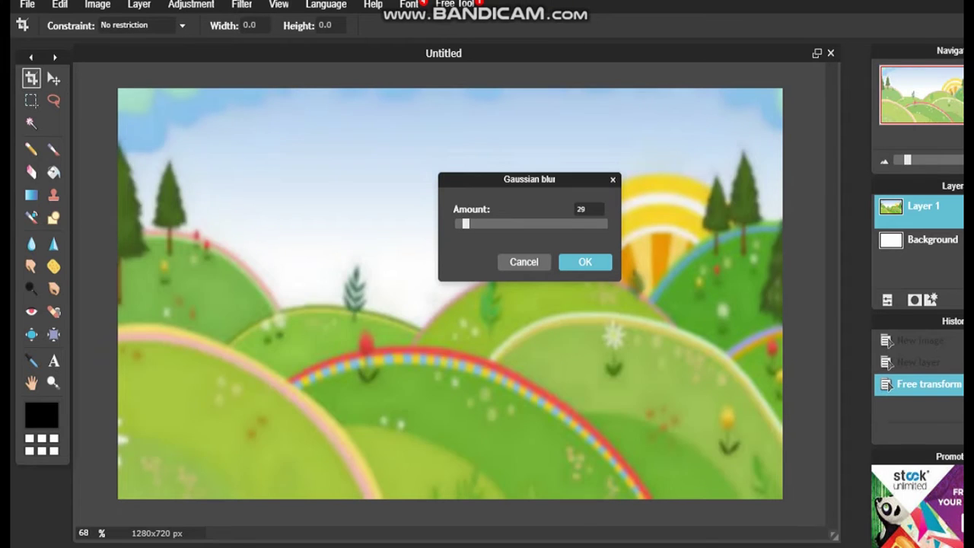
key("Return")
Change the sticky note to "blur it to whatever percent :D you want it at and save"
key("alt+Tab")
type("blur it to whatever level y")
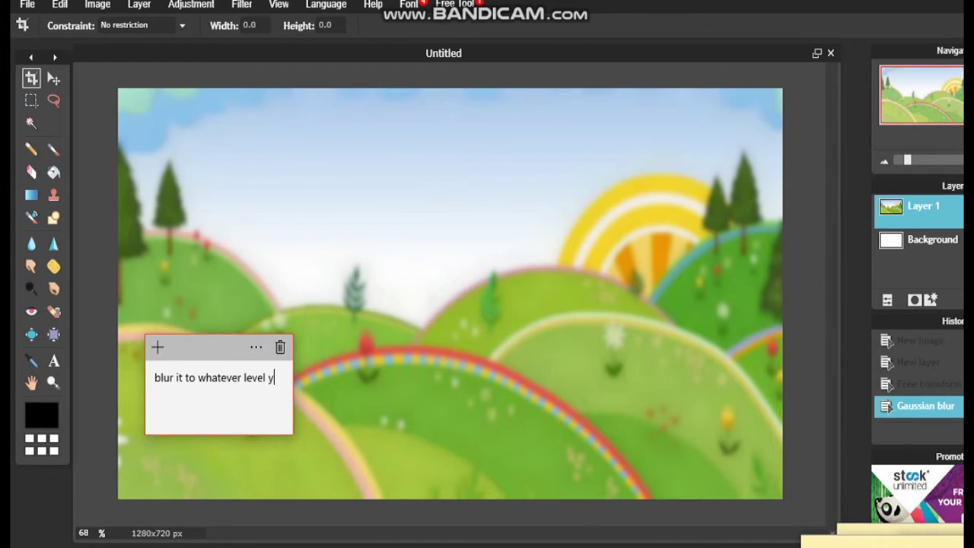
key("BackSpace")
key("BackSpace")
key("BackSpace")
key("BackSpace")
key("BackSpace")
key("BackSpace")
key("BackSpace")
type("percent :D you want it at and sabe")
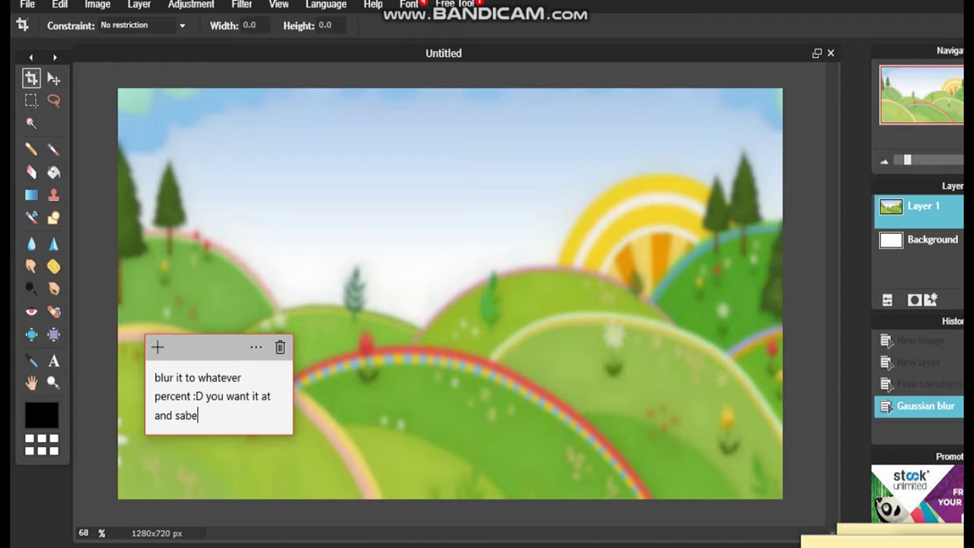
key("BackSpace")
key("BackSpace")
type("ve untill step two")
Save the blurred landscape to the computer as a JPEG named Untitledbackgroundtutorial
key("alt+Tab")
left_click(27, 5)
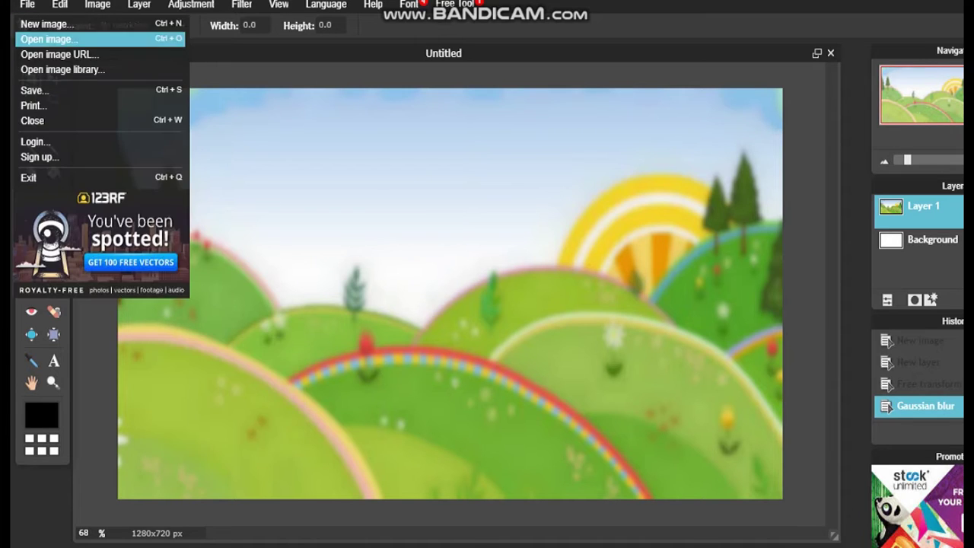
left_click(35, 90)
type("back")
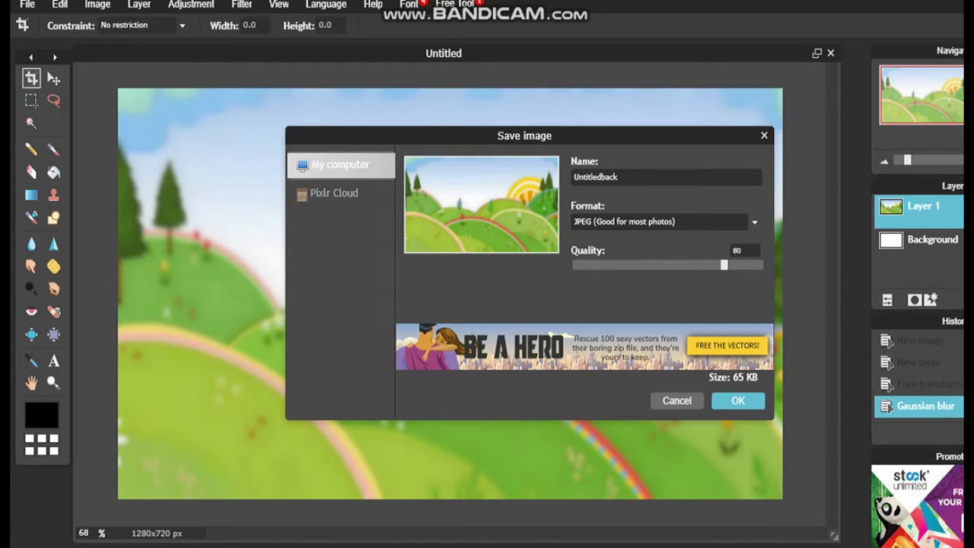
type("groundtutorial")
key("Return")
key("Return")
Replace the sticky note text with "repeat these steps if you have more backgrounds"
key("alt+Tab")
key("BackSpace")
key("BackSpace")
key("BackSpace")
key("BackSpace")
key("BackSpace")
key("BackSpace")
key("BackSpace")
key("BackSpace")
key("BackSpace")
key("BackSpace")
key("BackSpace")
key("BackSpace")
key("BackSpace")
key("BackSpace")
key("BackSpace")
key("BackSpace")
key("BackSpace")
key("BackSpace")
key("BackSpace")
key("BackSpace")
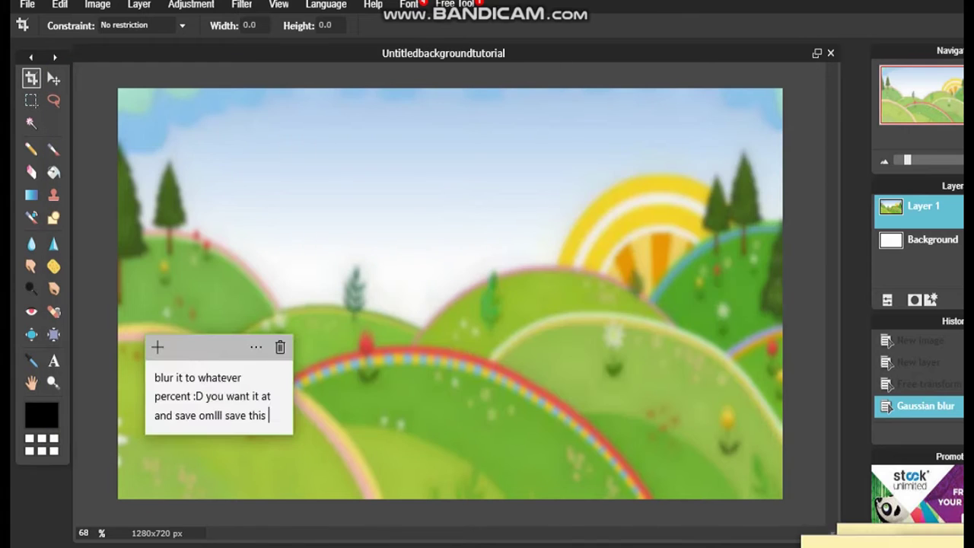
type("repet")
key("BackSpace")
type("at these steps if you have more backgrounds")
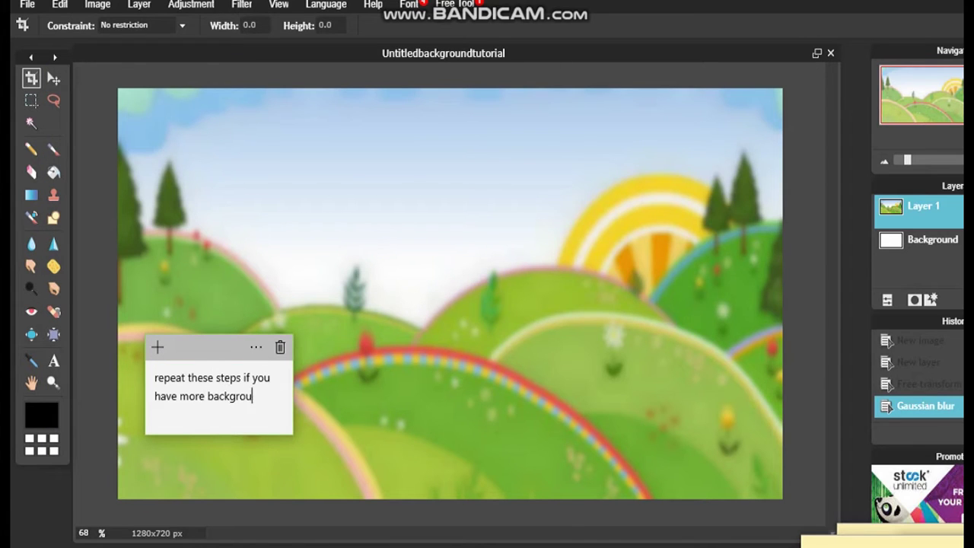
Replace the sticky note text with "now we are going to go into filmora" and decline the Bandicam purchase offer
key("ctrl+a")
type("now we are going to go")
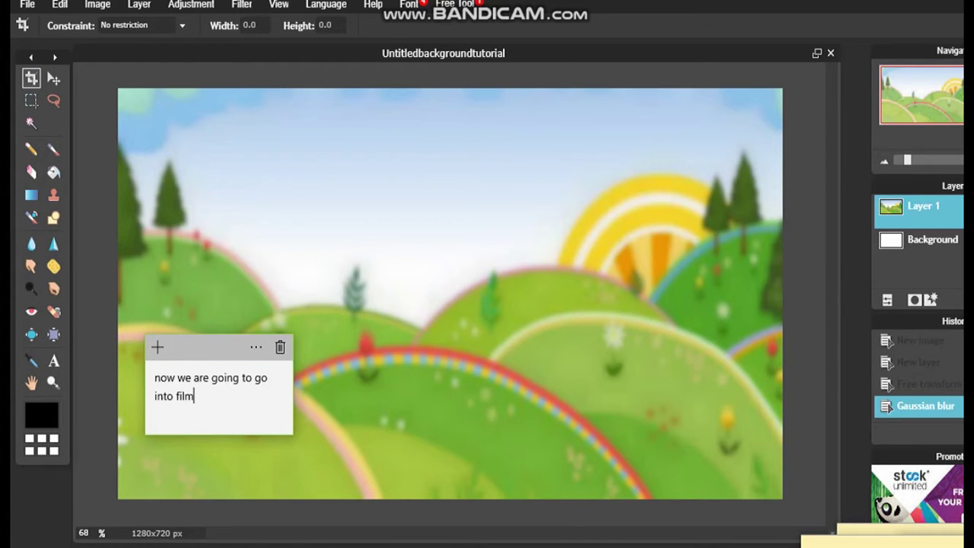
type(" into film")
type("ora")
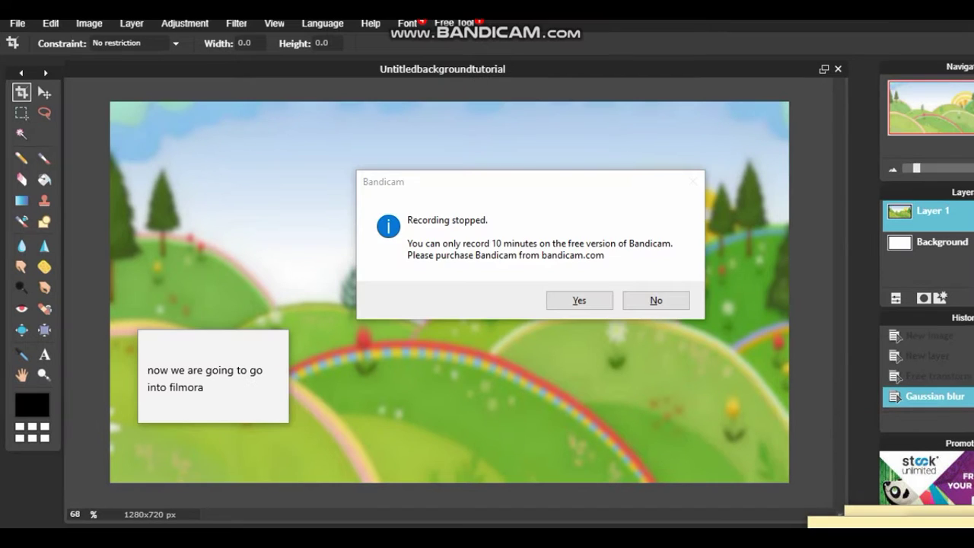
left_click(655, 300)
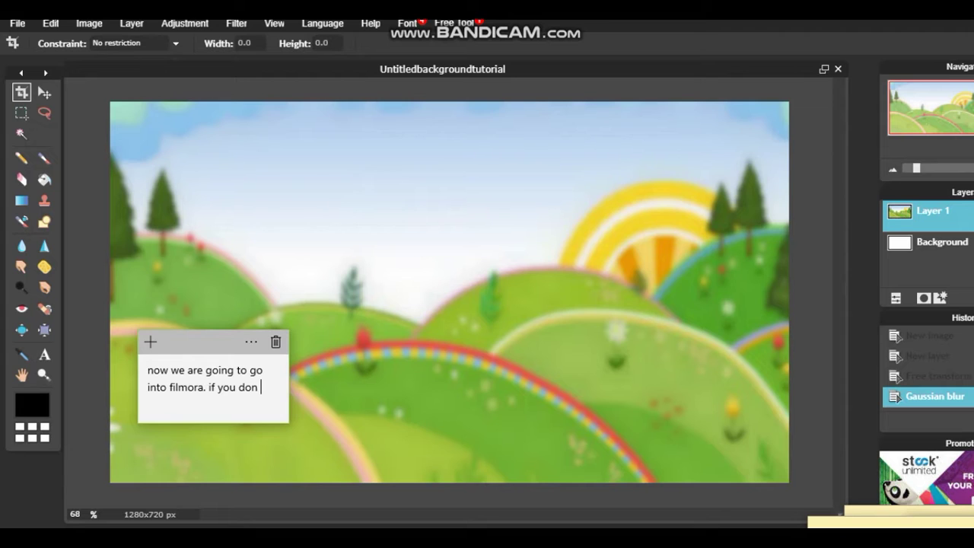
Add to the note that Filmora is easily downloaded and a glitch allows saving the video without their watermark
type(". if you dont hae")
key("BackSpace")
type("ve it, you can easily d")
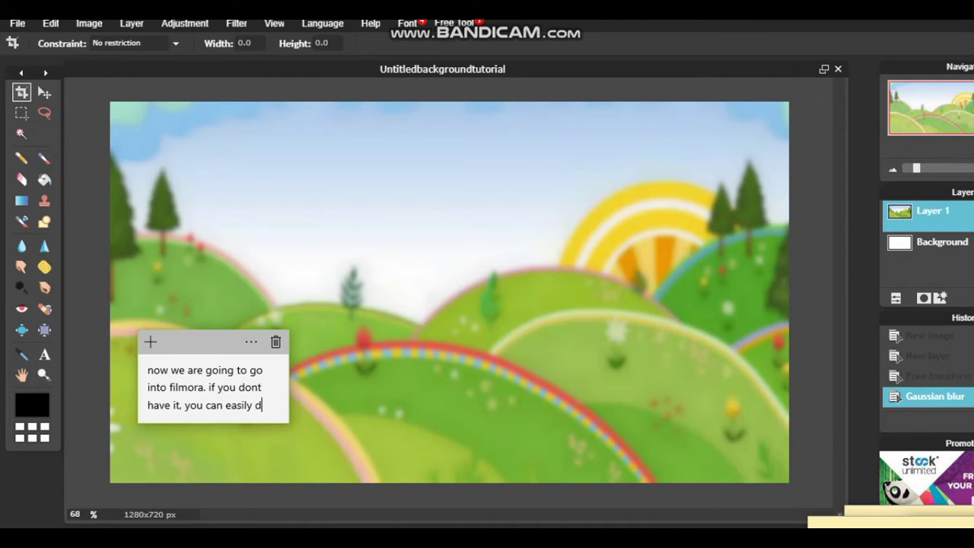
type("ownload it and do a")
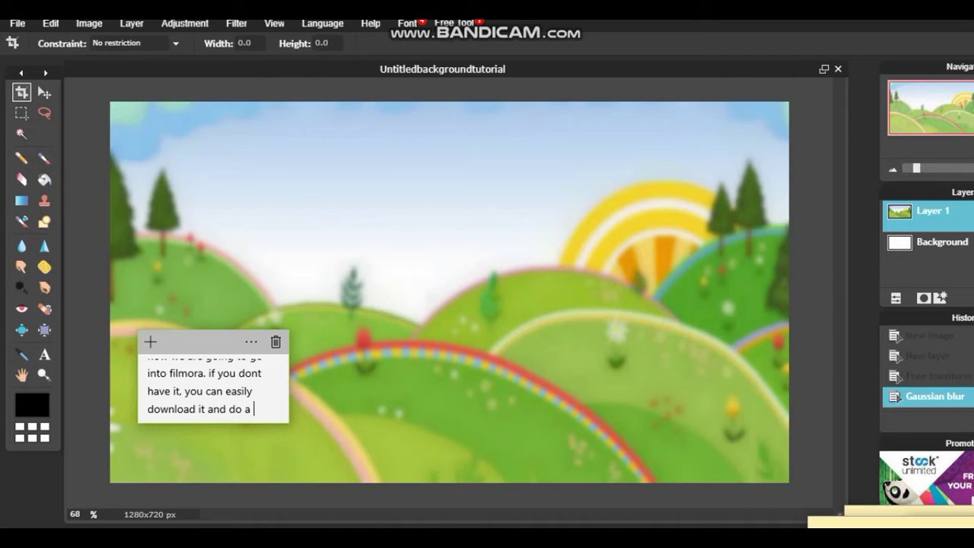
type("h to be able to")
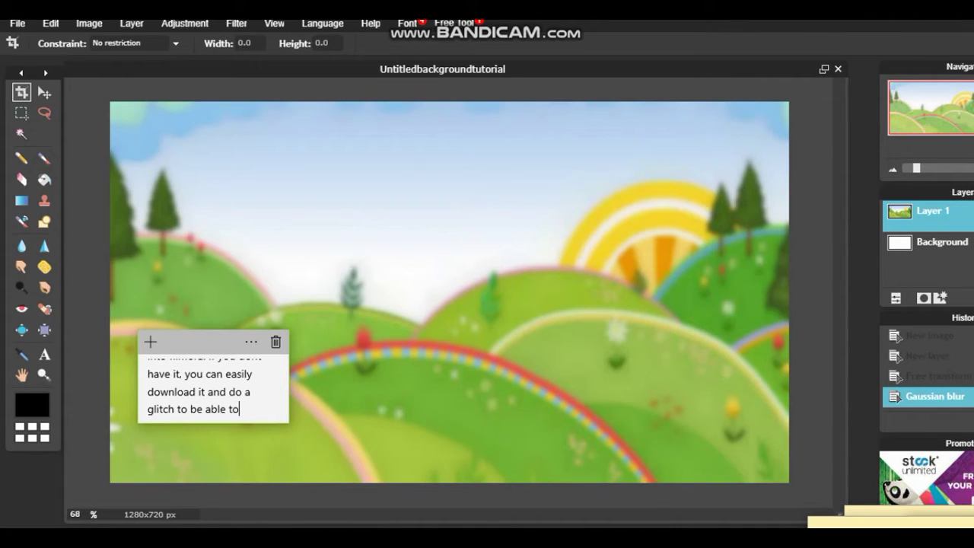
type(" save the video without th")
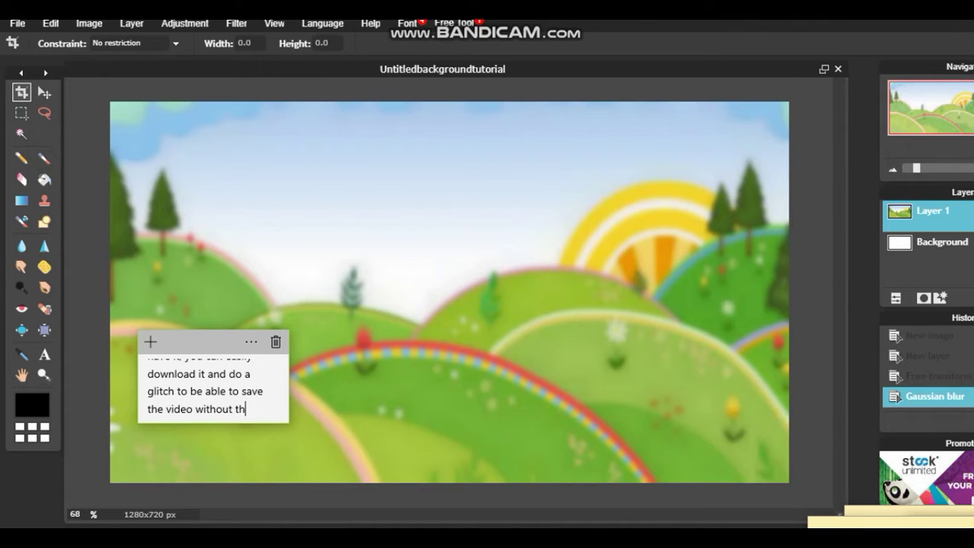
type("atermark")
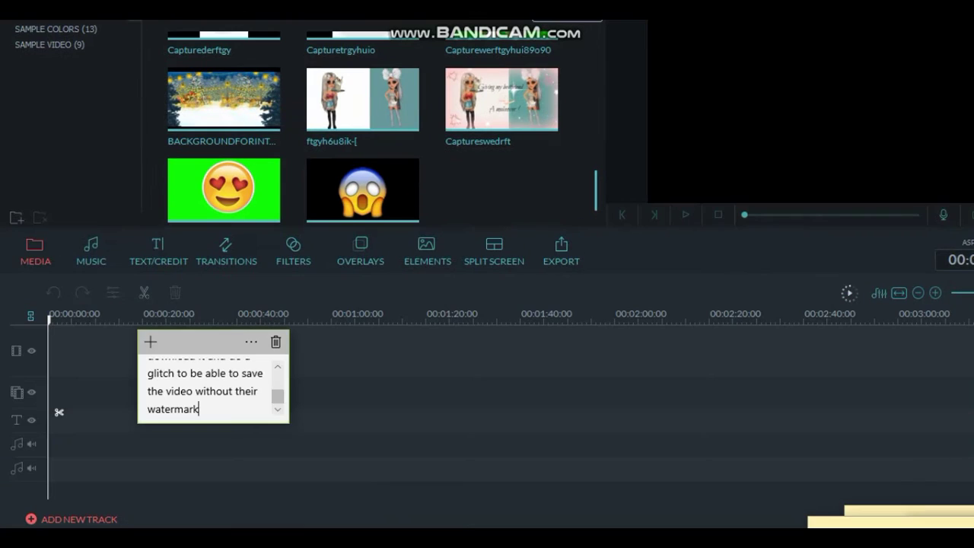
In Filmora, change the sticky note to "open filmora and go into media", followed by "click on import"
key("ctrl+a")
type("open filmora")
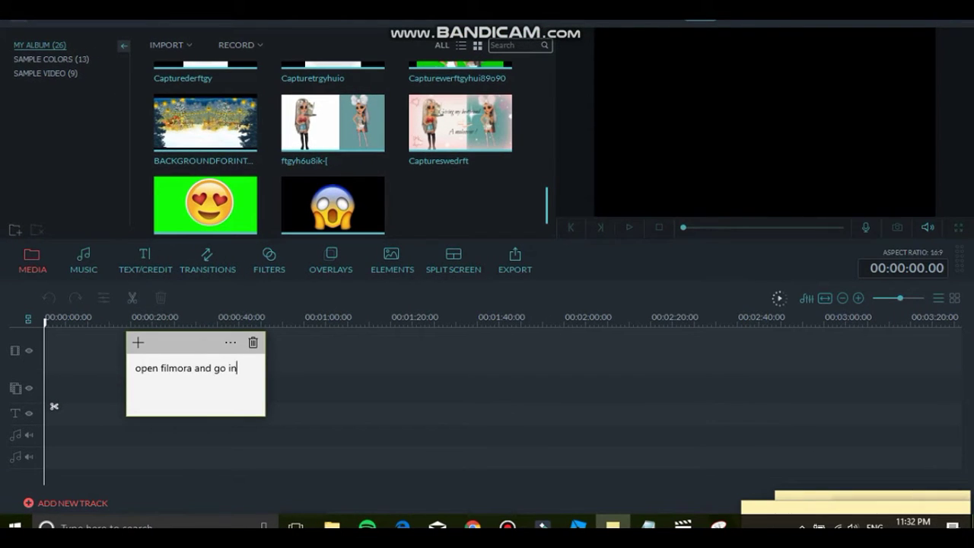
type("to media")
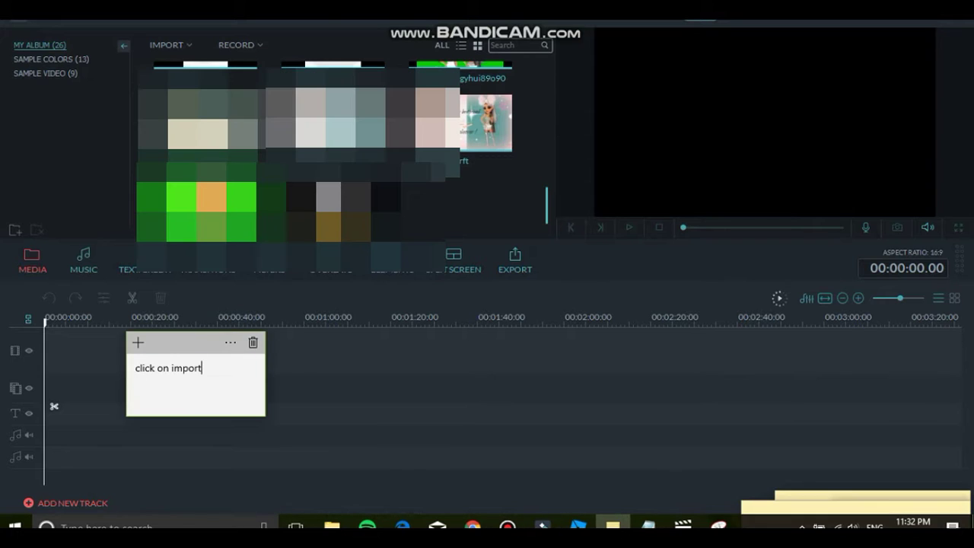
Start importing media files and change the sticky note to "and import media files"
left_click(169, 45)
left_click(175, 60)
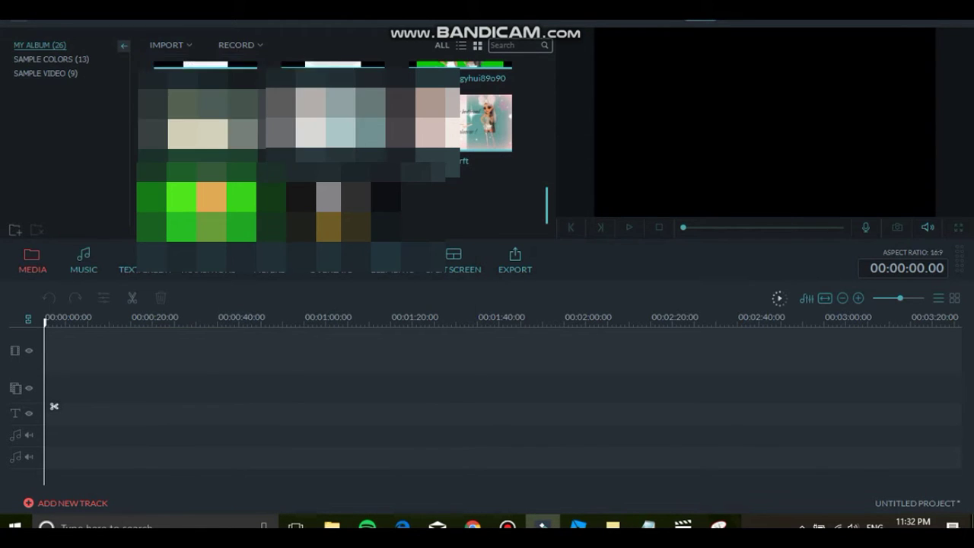
left_click(613, 523)
key("ctrl+a")
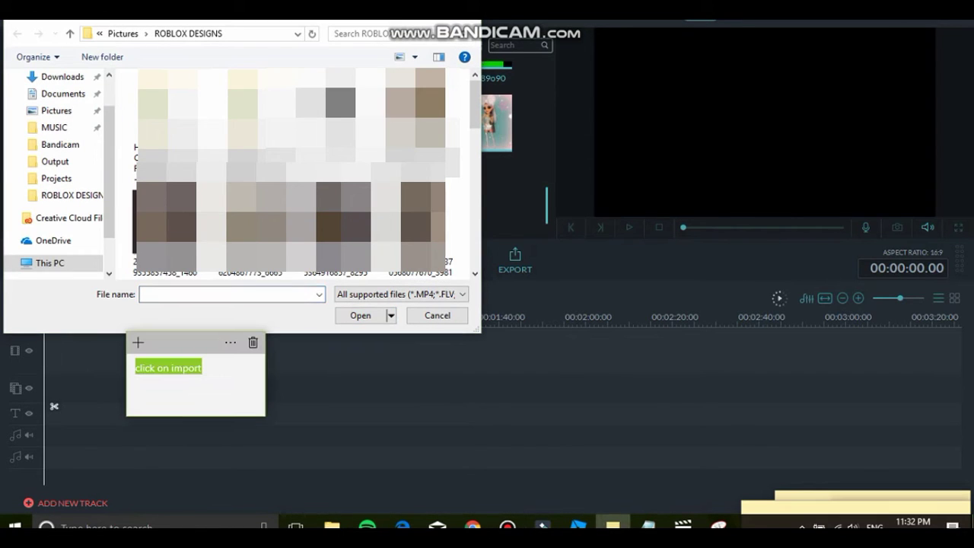
key("BackSpace")
type("and")
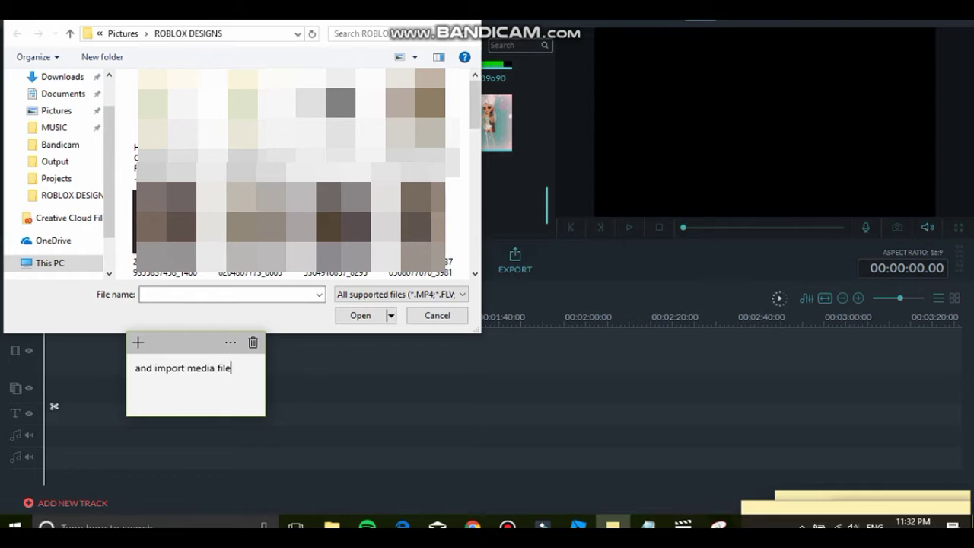
Show all file types and import the unblurred landscape capture from the Pictures folder into the album
scroll(295, 172, "down", 9)
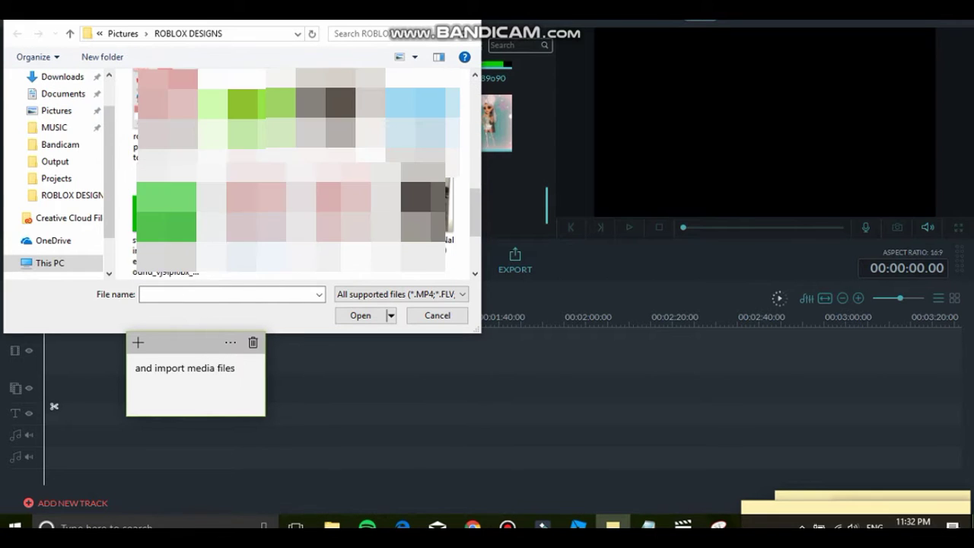
scroll(295, 173, "down", 3)
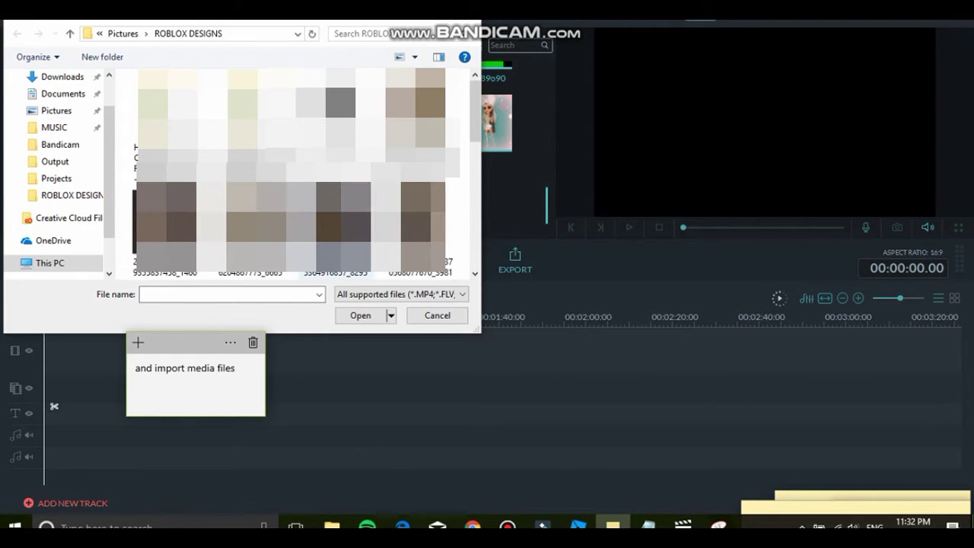
left_click(365, 294)
left_click(350, 349)
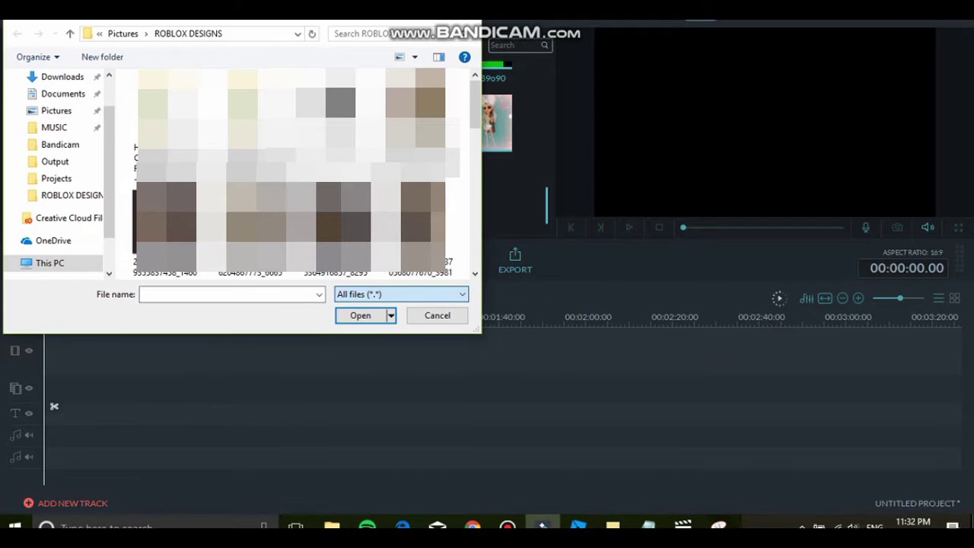
scroll(296, 172, "down", 5)
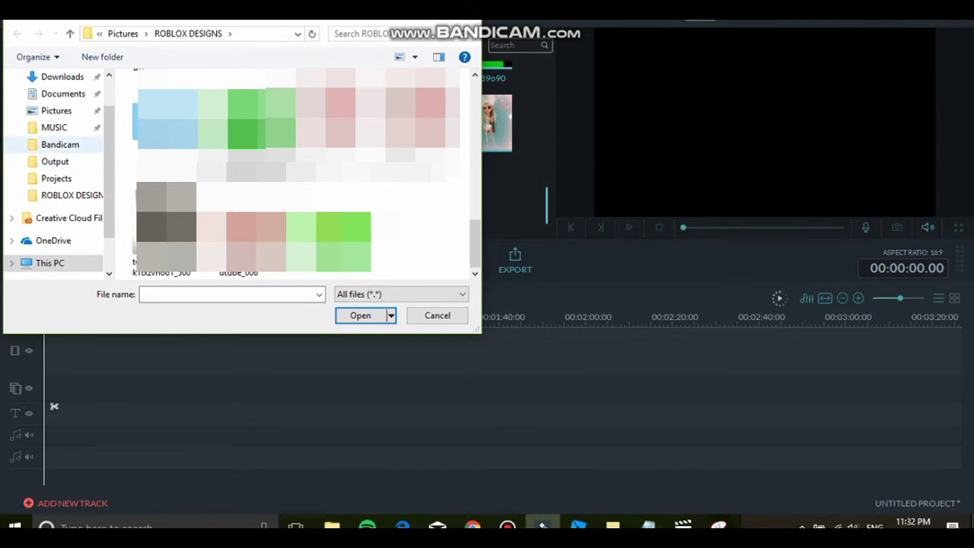
left_click(56, 111)
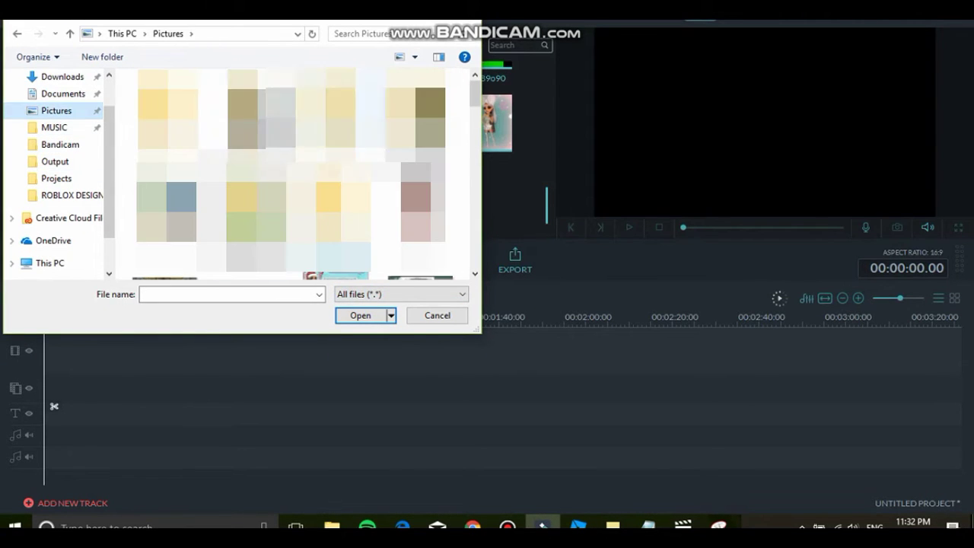
scroll(295, 173, "down", 3)
scroll(296, 172, "down", 5)
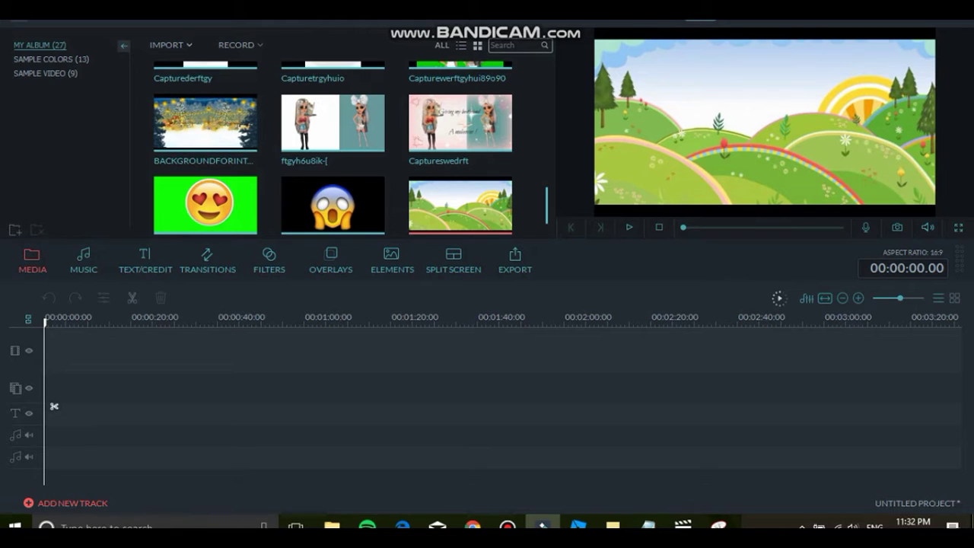
Import the blurred Untitledbackgroundtutorial image from the Pictures folder into the album
left_click(170, 45)
left_click(206, 61)
left_click(202, 63)
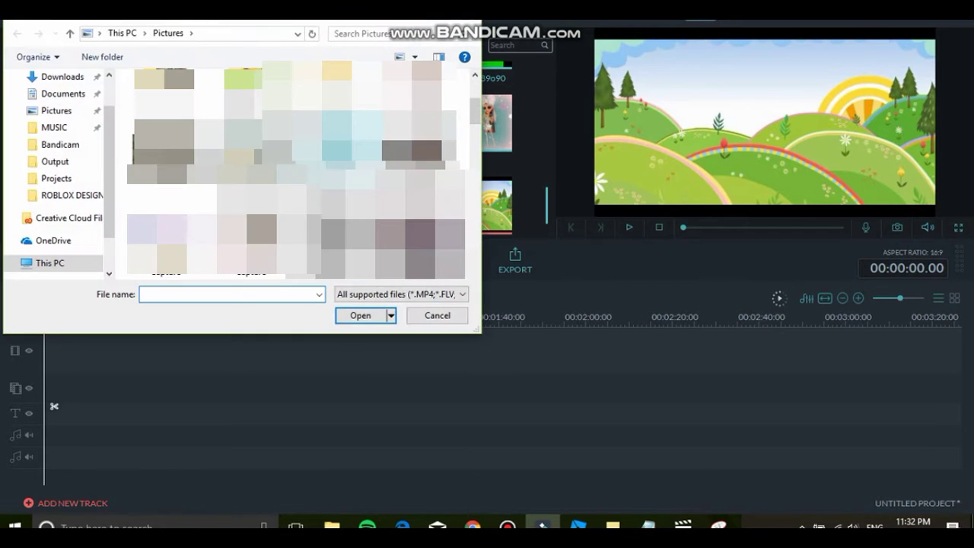
scroll(296, 174, "down", 9)
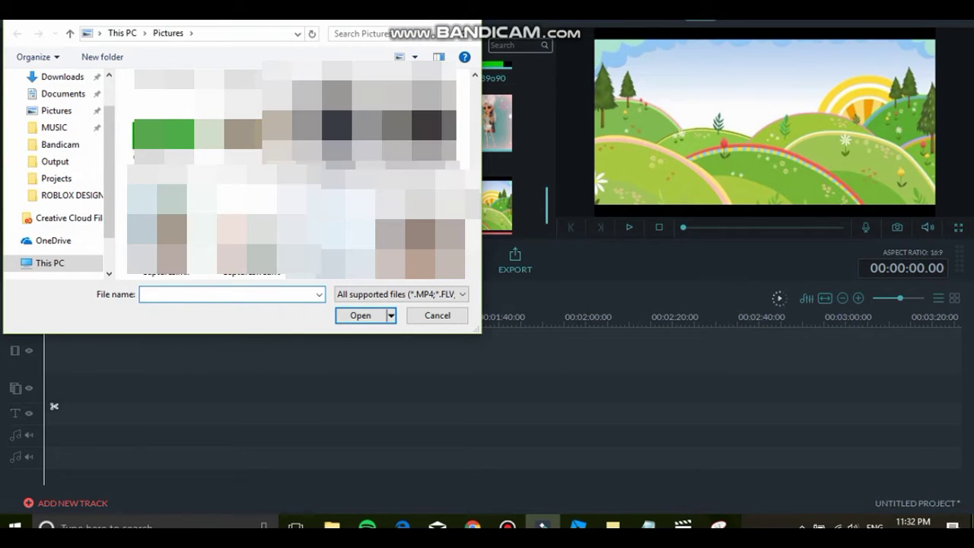
double_click(335, 220)
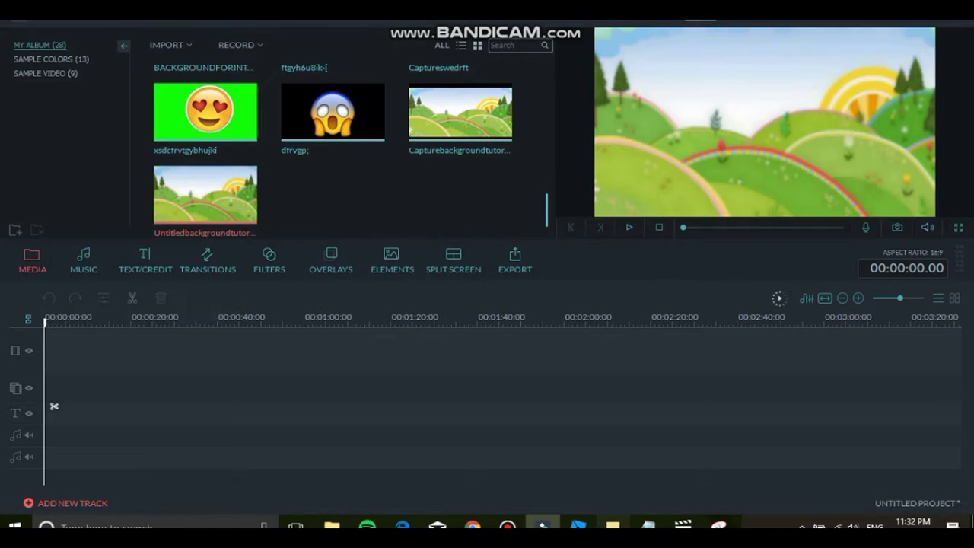
Replace the sticky note text with "import the backgrounds you chose"
left_click(613, 524)
key("ctrl+a")
key("BackSpace")
type("impor")
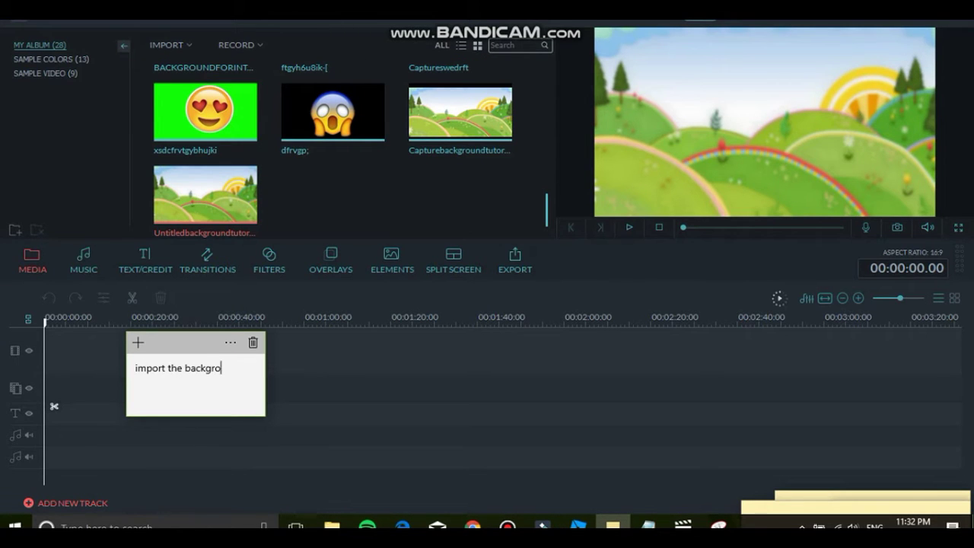
type("t the backgrounds you chose")
Import the pink café background image and preview the blurred pink-sofa room background in the album
left_click(171, 44)
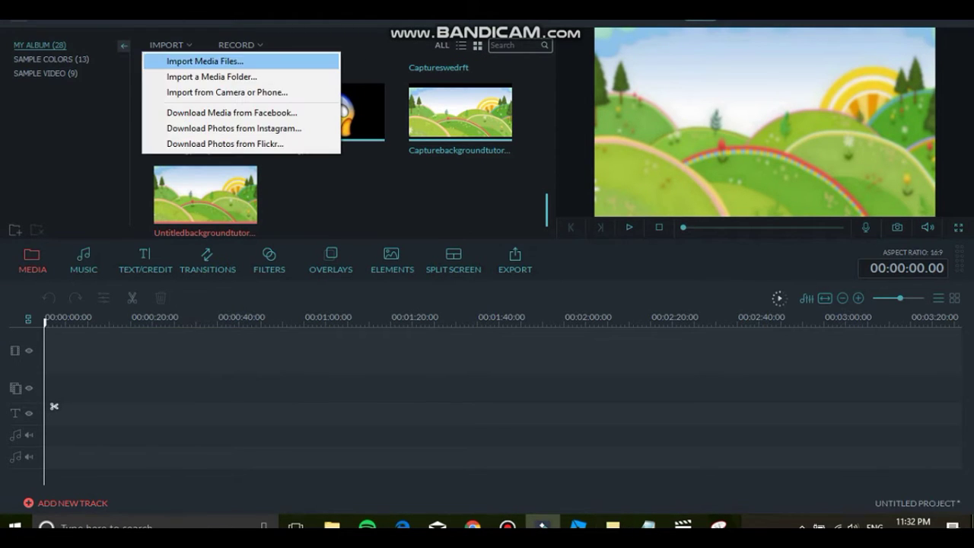
left_click(206, 59)
left_click(251, 228)
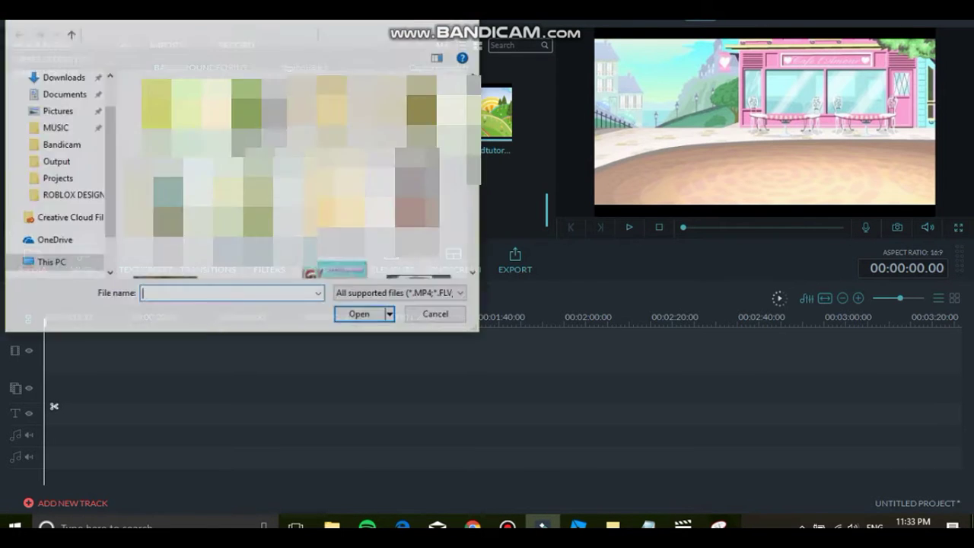
scroll(297, 175, "down", 12)
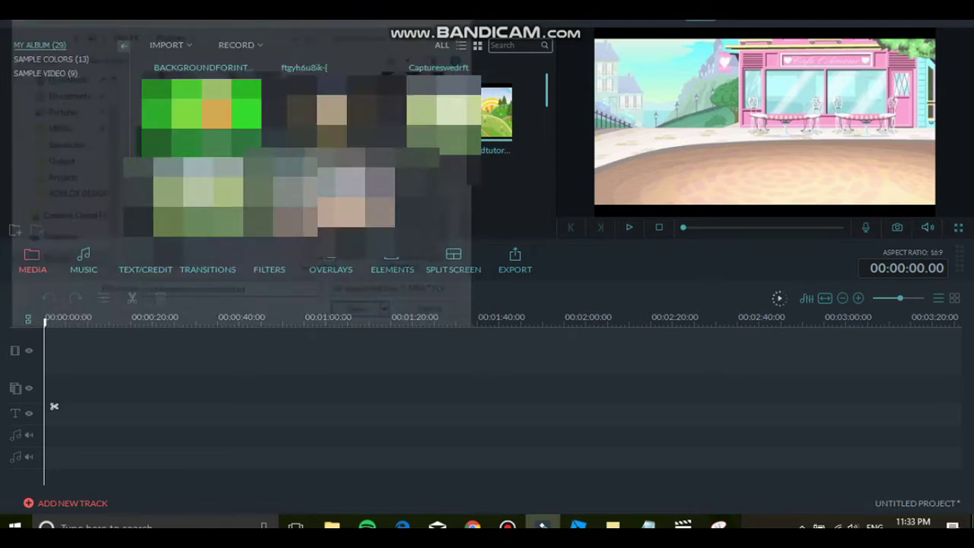
scroll(297, 171, "down", 8)
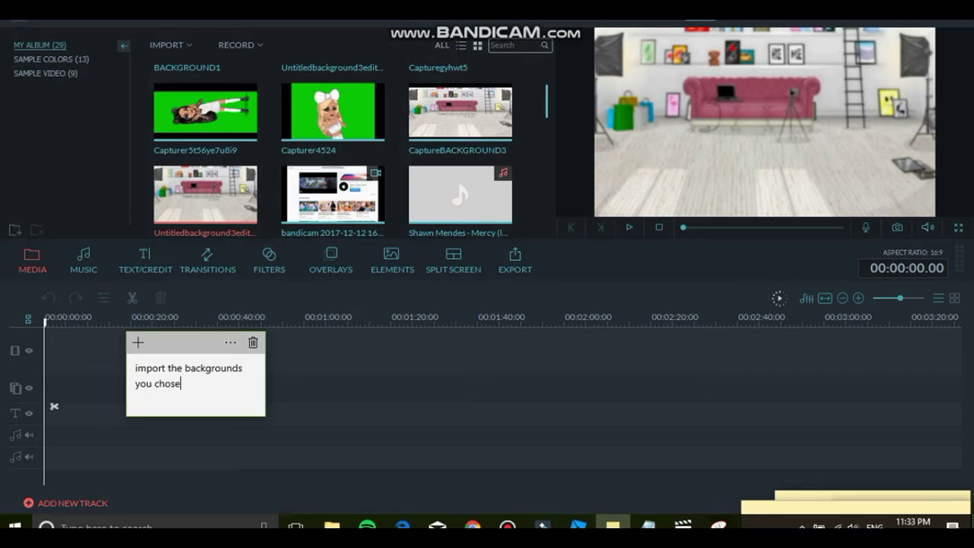
Replace the sticky note text with "now we add in the backgrounds by dragging them down into the frames"
type("now we")
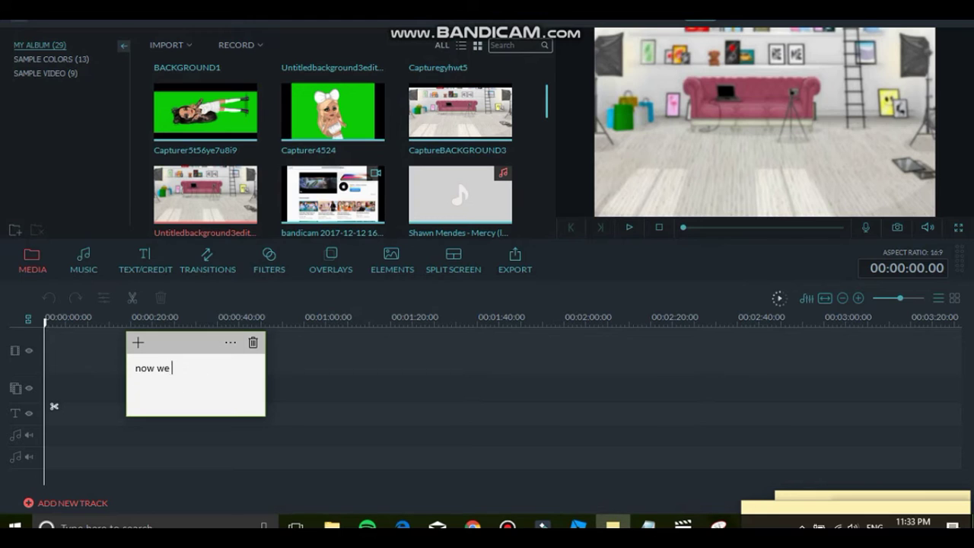
type(" add in the backgrounds b")
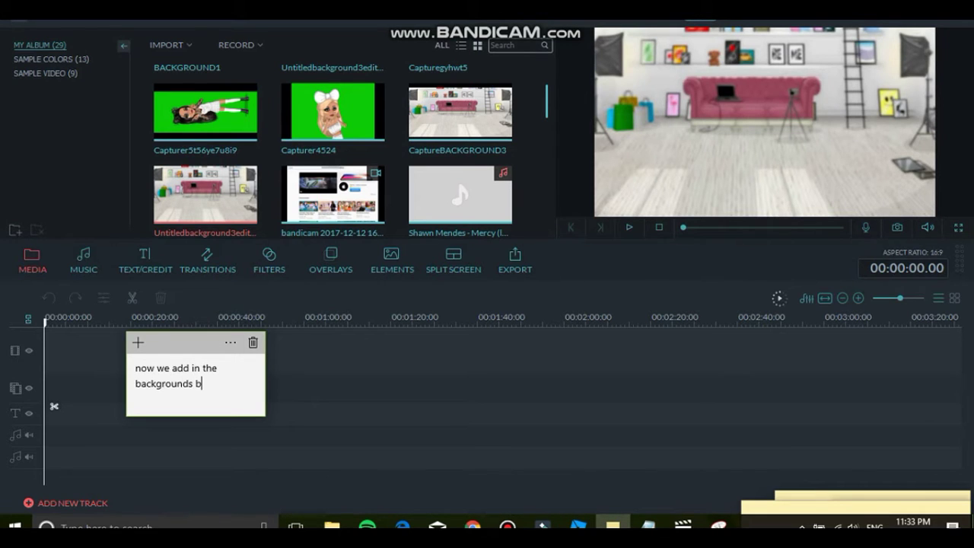
type("y dragging them d")
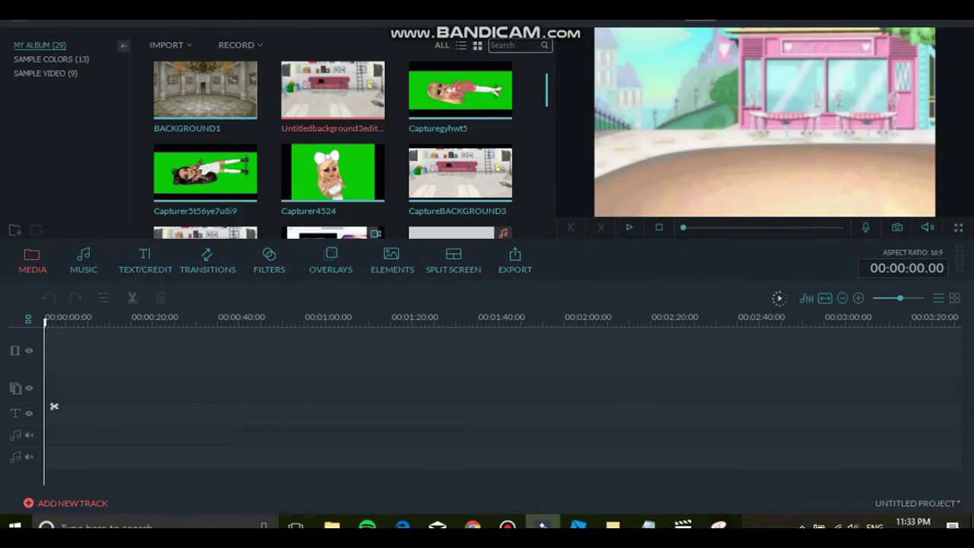
Place the blurred pink-sofa room, blurred landscape and pink café backgrounds one after another on the main video track
left_click_drag(332, 90, 54, 350)
scroll(333, 172, "down", 5)
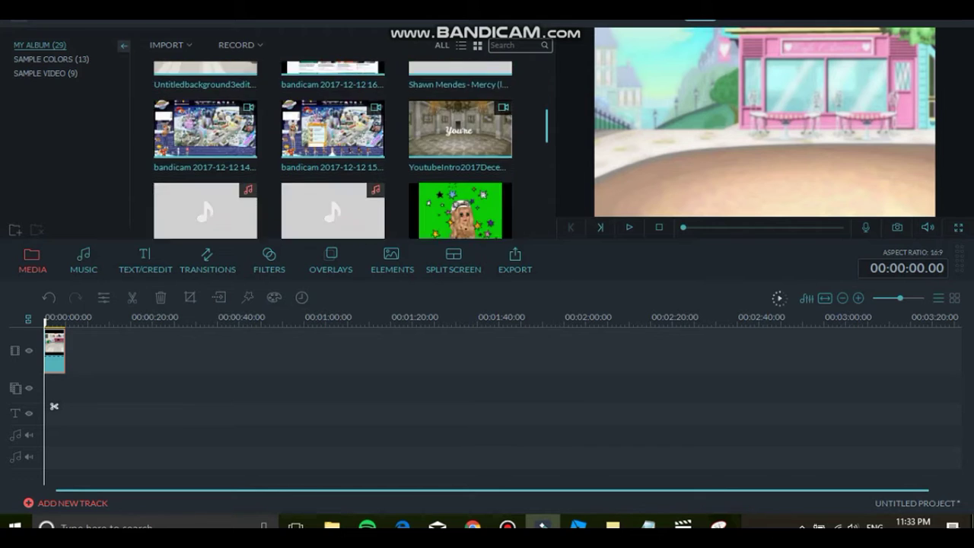
scroll(333, 152, "down", 5)
left_click_drag(205, 198, 76, 351)
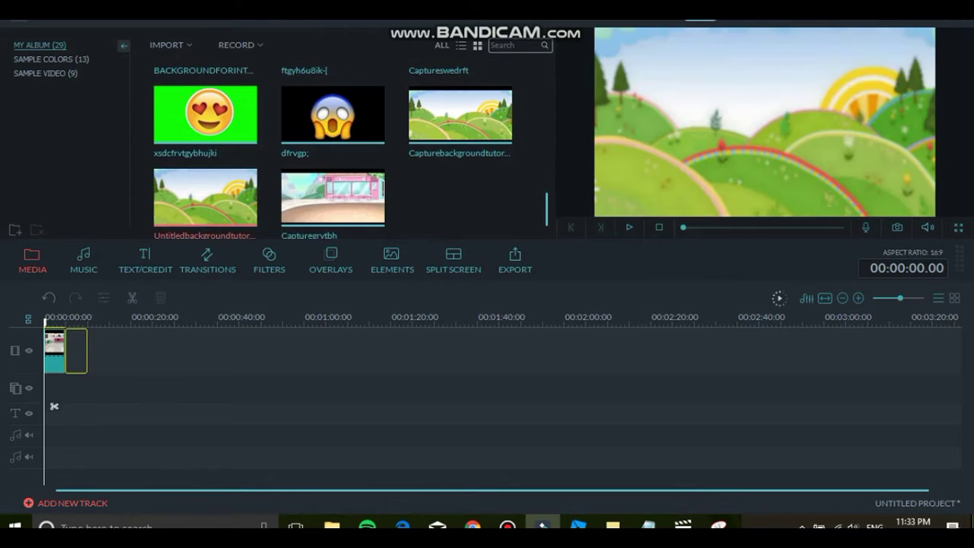
scroll(333, 152, "up", 8)
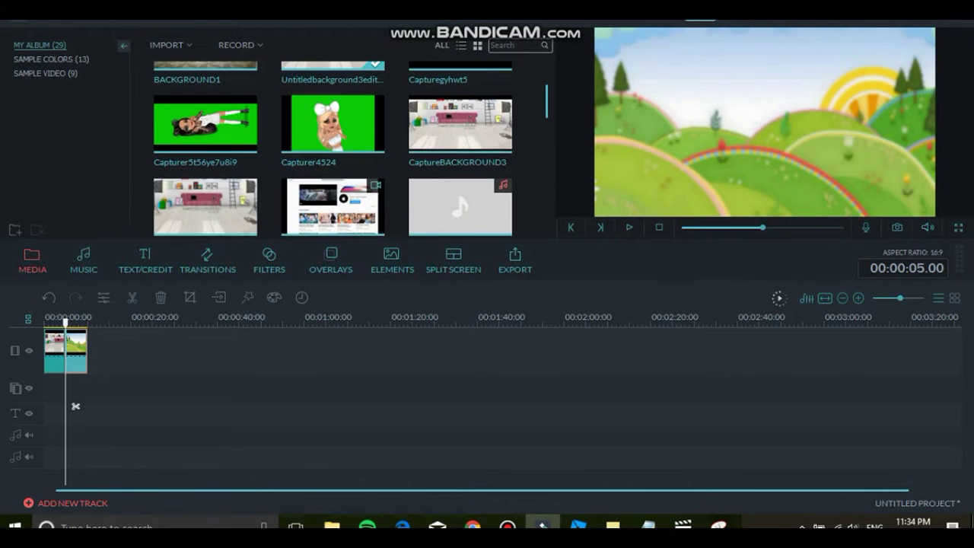
scroll(333, 153, "down", 5)
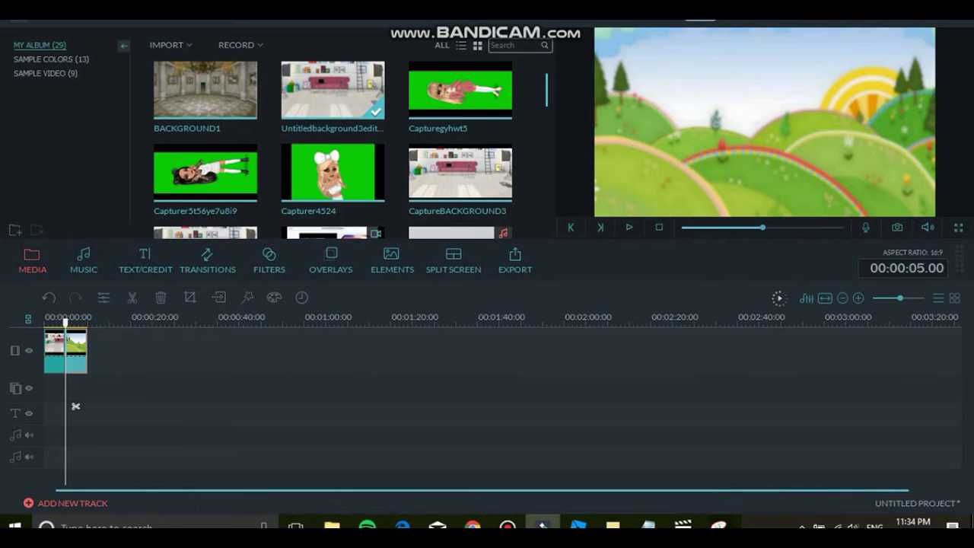
scroll(333, 152, "down", 3)
left_click(332, 193)
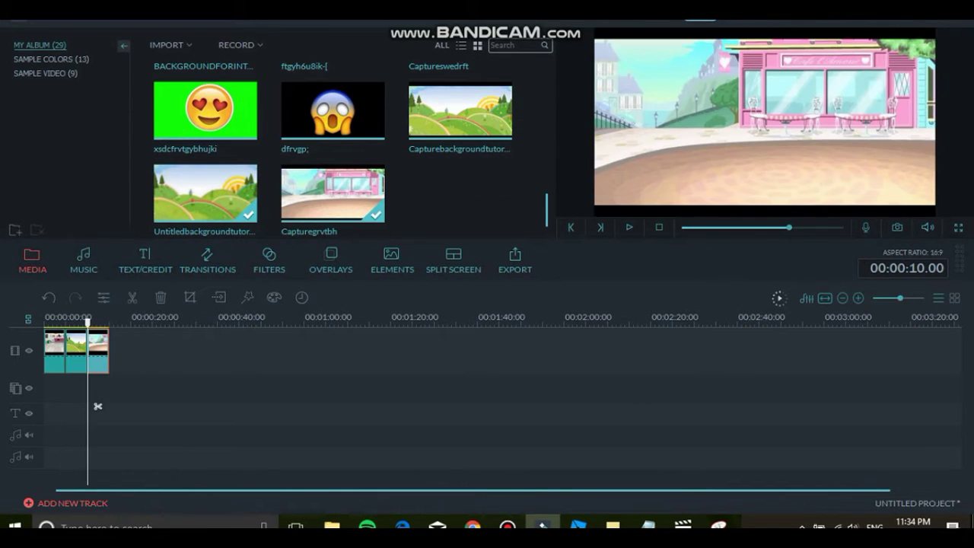
Change the note to "now go back into import and import media files except this time we will import the green screens we made of our avitars"
key("ctrl+a")
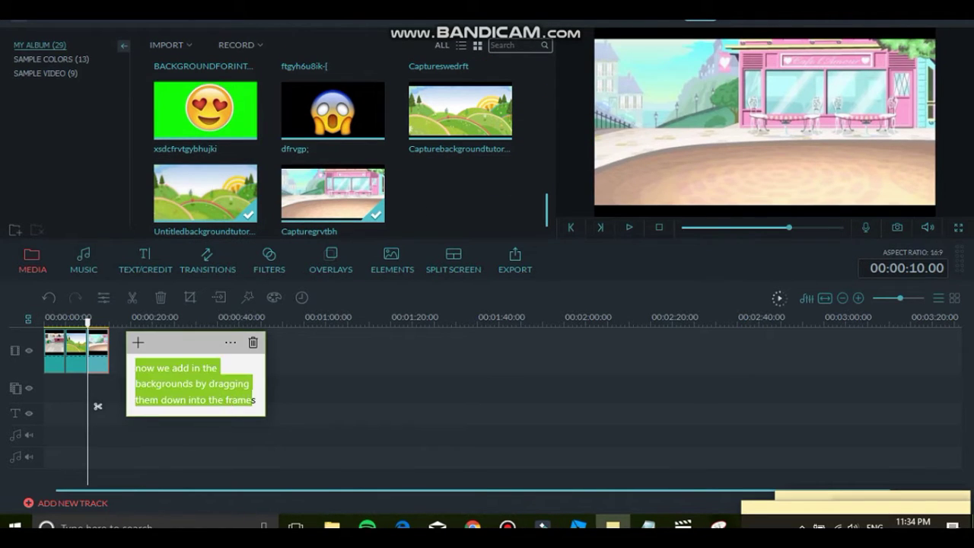
type("n")
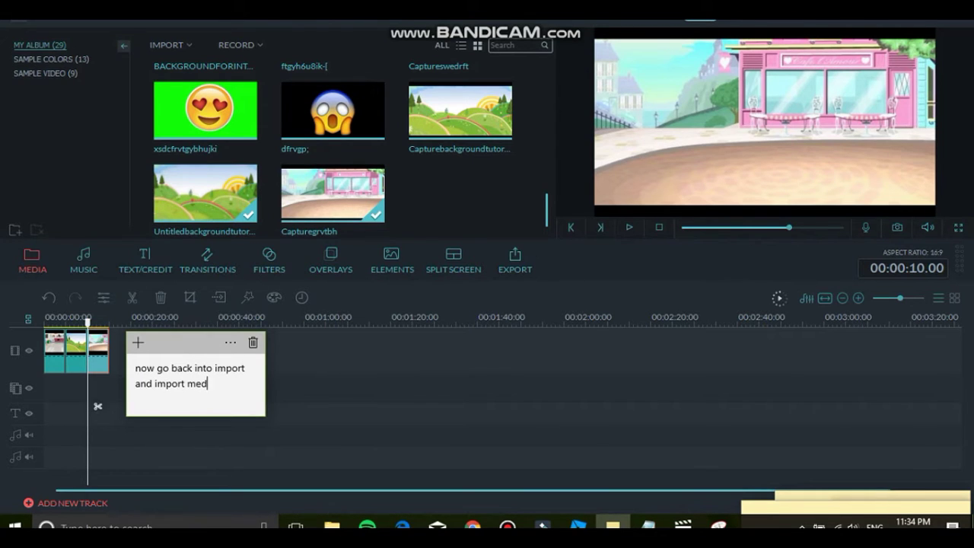
type(" except this time we")
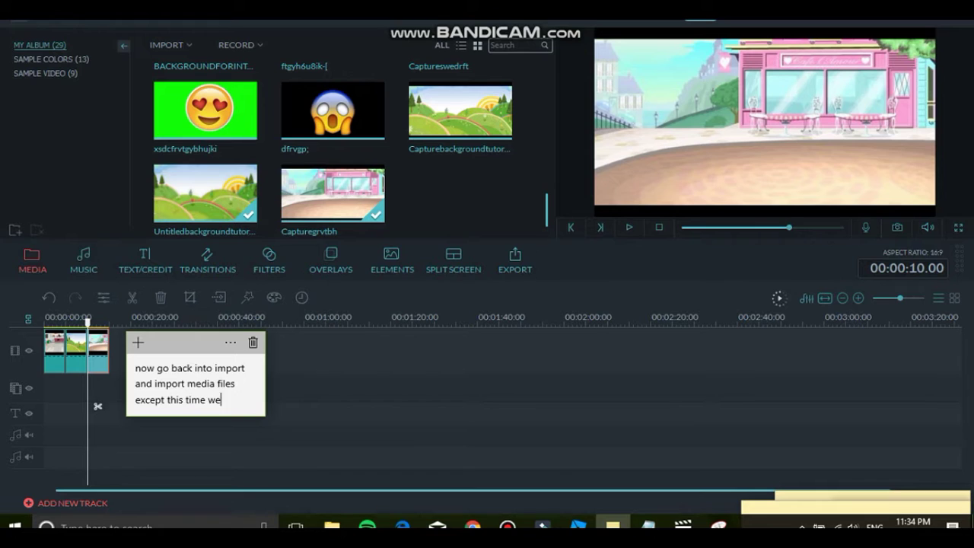
type("port the green screens")
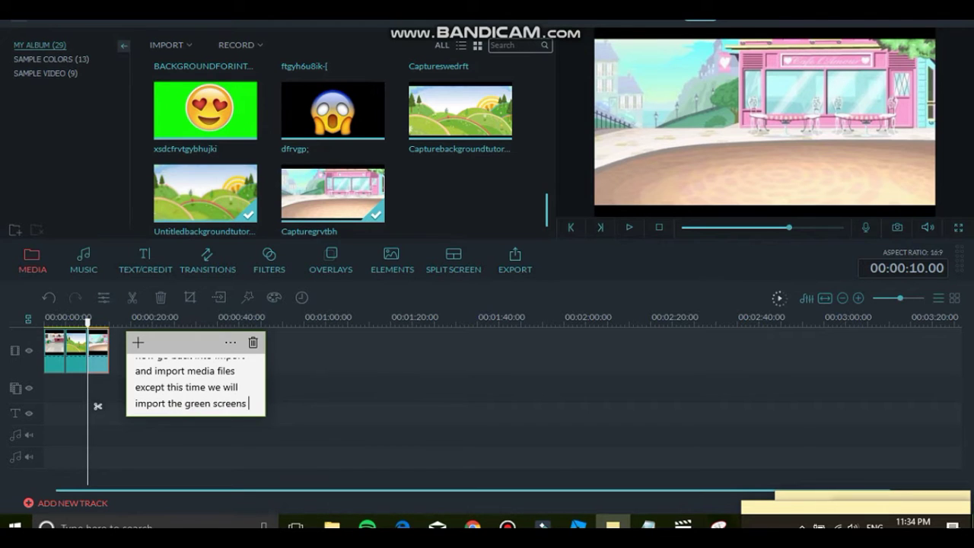
type("we made of our avitars")
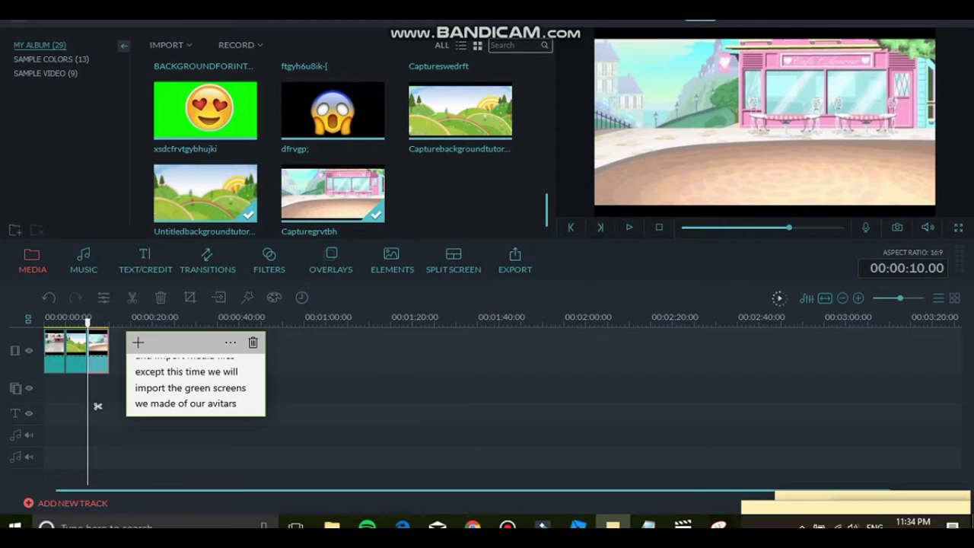
Import the Capturesavetutorialyoutube.JPG avatar green screen from the Pictures folder into the album
left_click(171, 45)
left_click(206, 58)
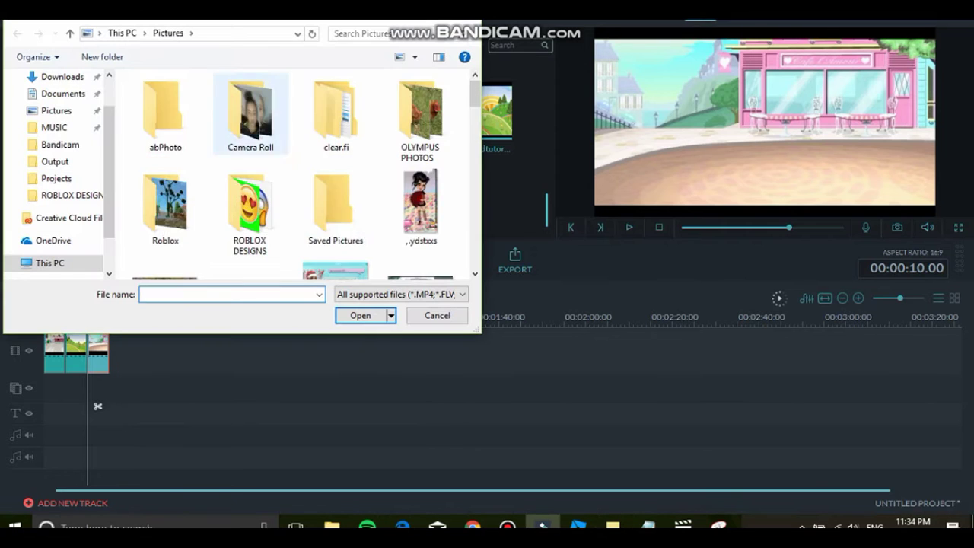
scroll(164, 221, "down", 5)
scroll(165, 210, "down", 1)
double_click(165, 196)
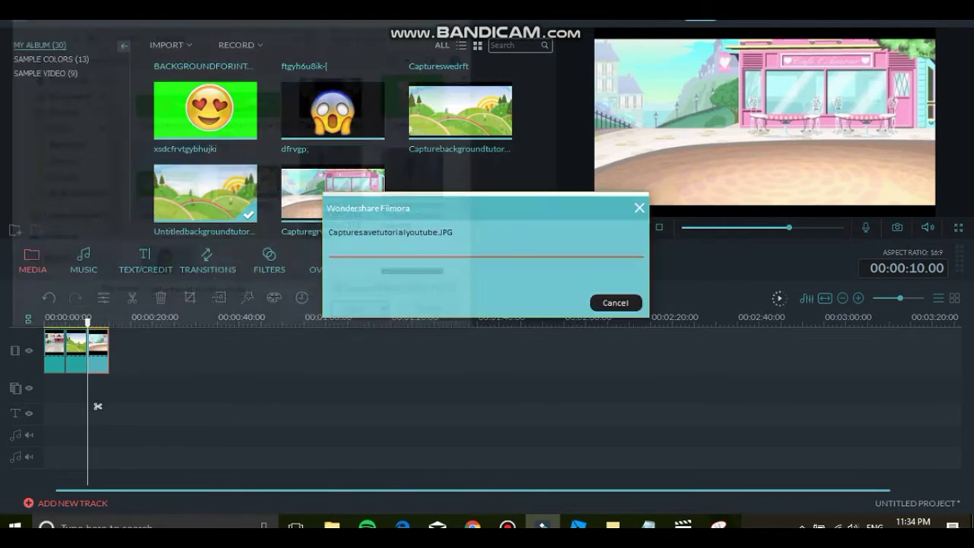
Import the Capturegyhwt5 green screen of the blonde avatar in the pink outfit from the Pictures folder
left_click(171, 45)
left_click(204, 61)
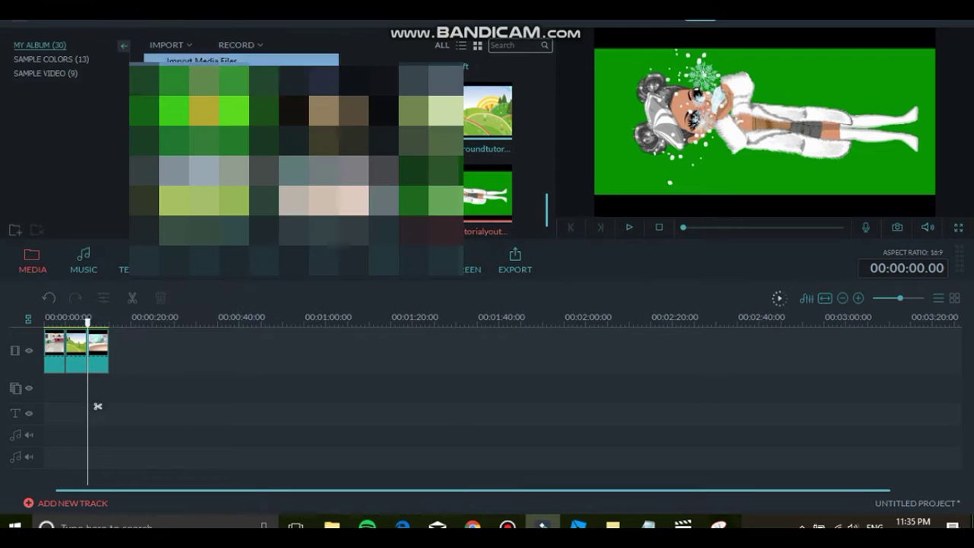
left_click(204, 61)
scroll(204, 190, "down", 8)
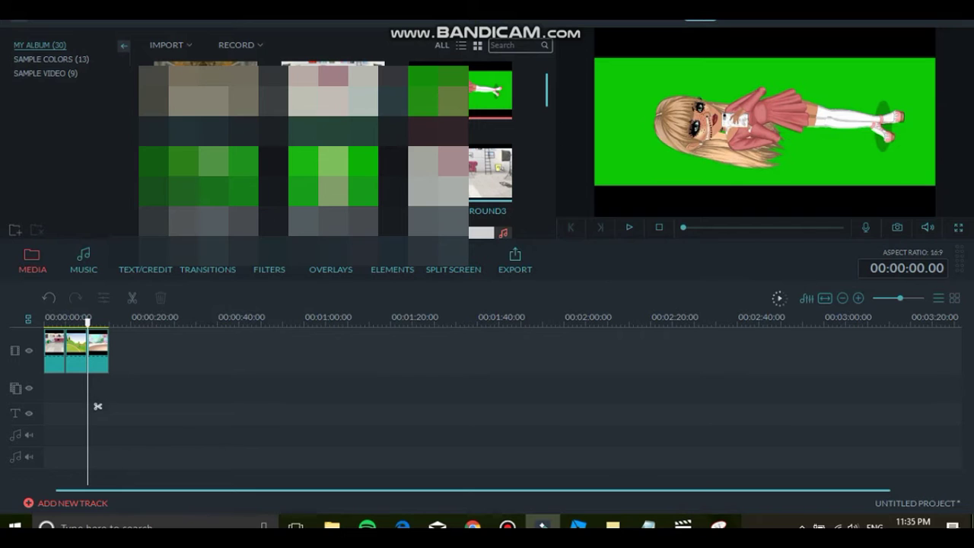
Import the Capturer5t56ye7u8i9 green screen of the black-haired avatar from the Pictures folder
left_click(170, 45)
left_click(199, 60)
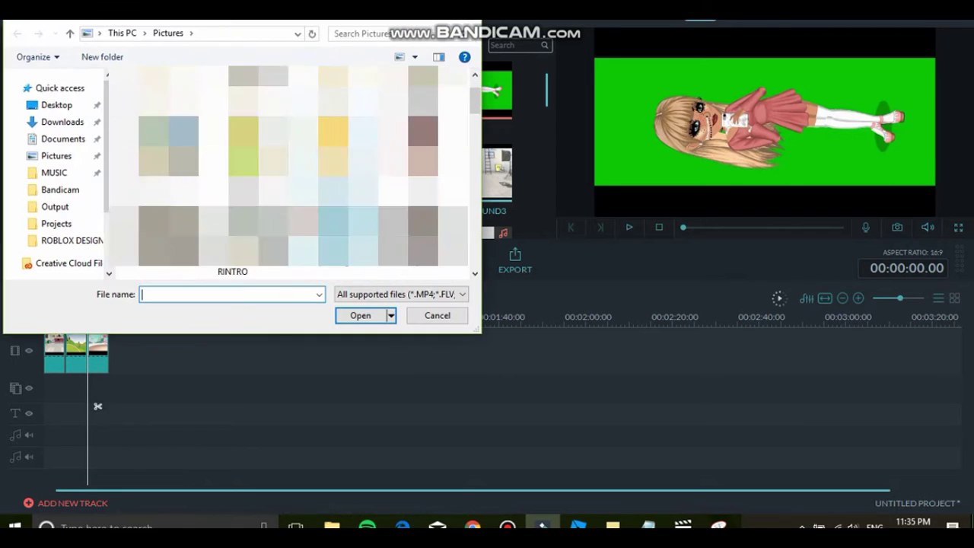
scroll(293, 171, "down", 10)
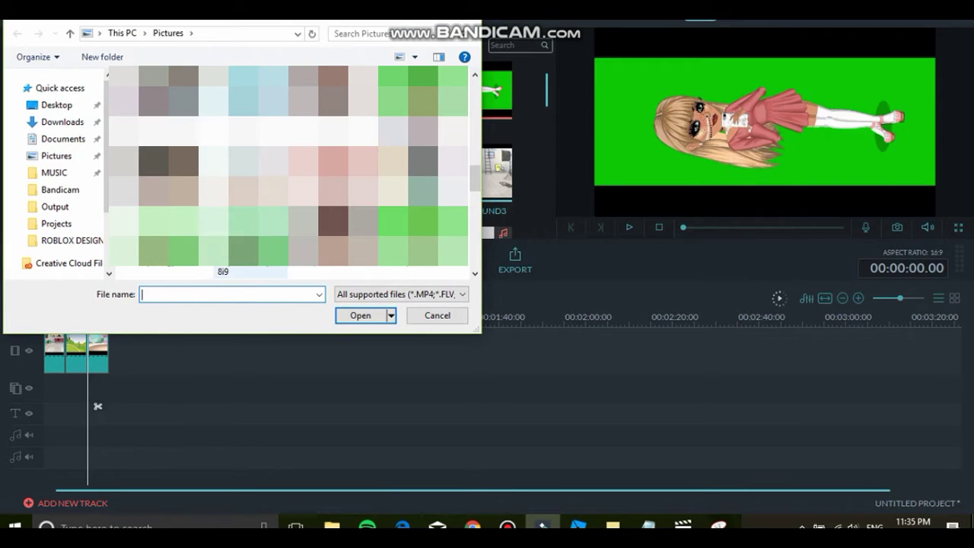
left_click(255, 232)
left_click(360, 316)
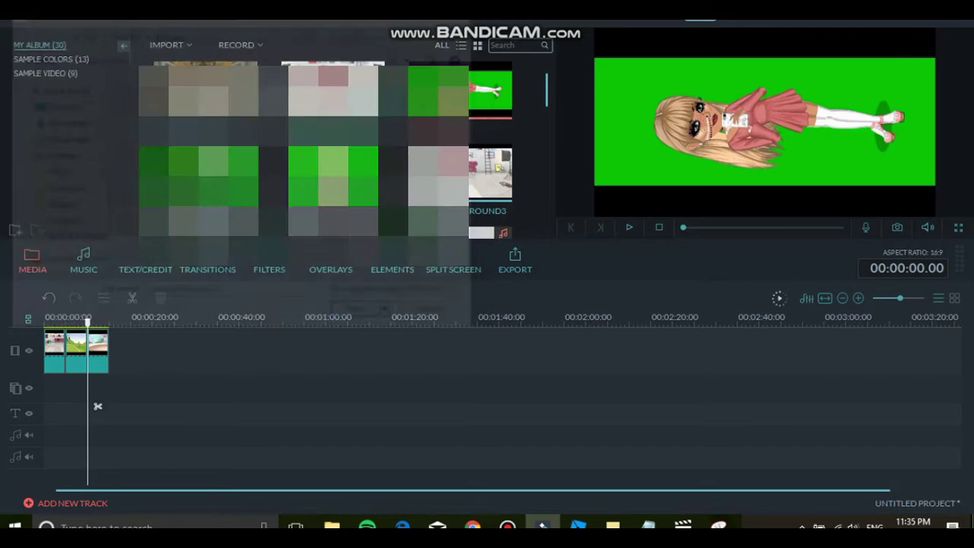
Replace the sticky note text with "and drag them down into the slot under where you dragged the backgrounds"
left_click(613, 525)
key("ctrl+a")
key("BackSpace")
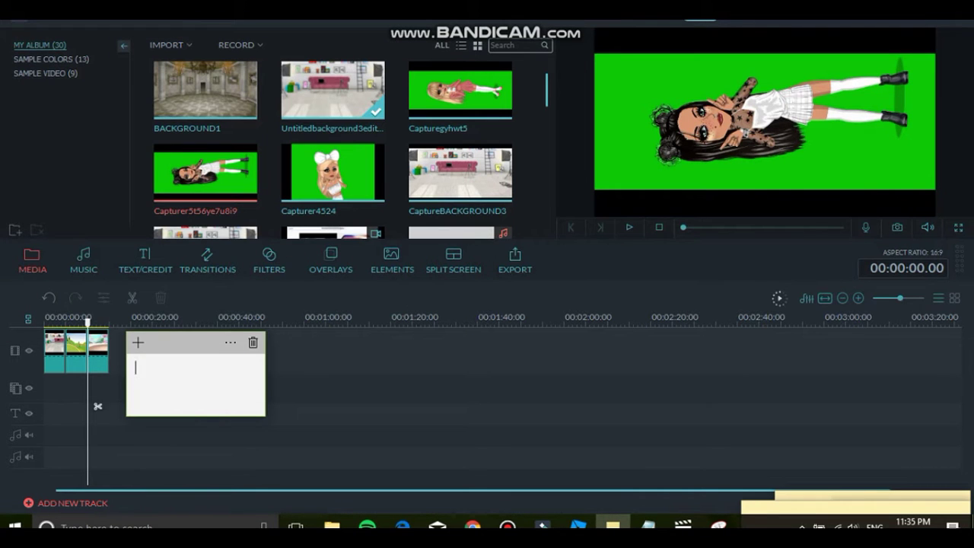
type("and drag them down into the slo")
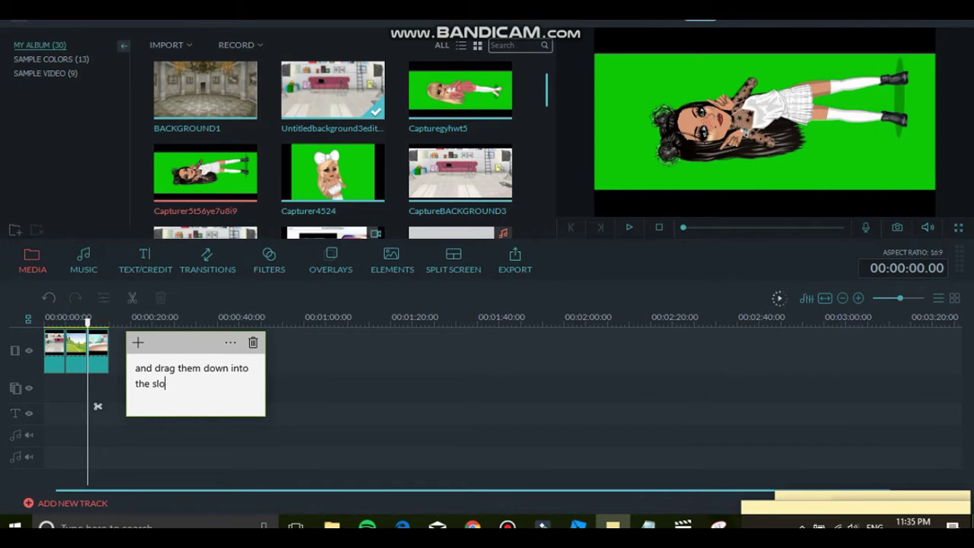
type("t under where you dragged the ba")
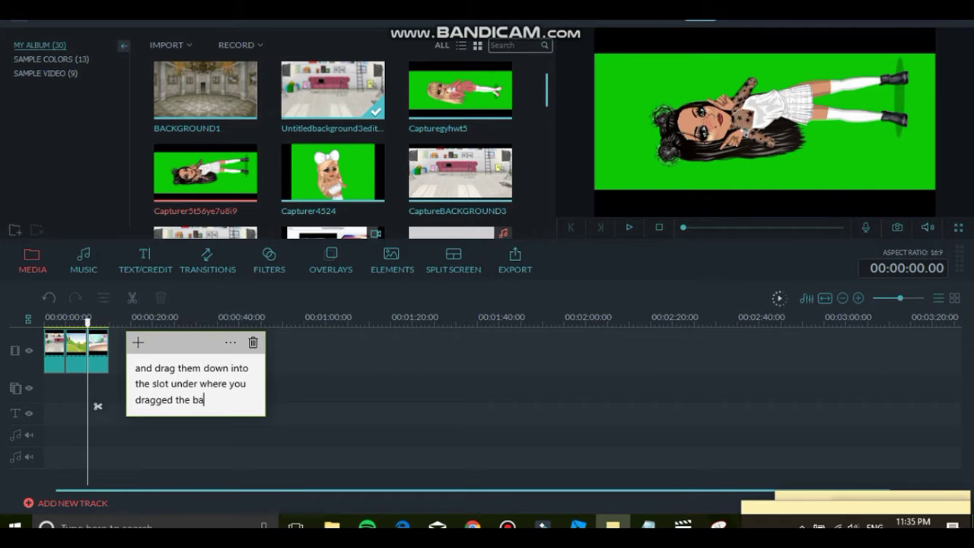
type("ckgrounds")
Place the three avatar green screens on the overlay track, one beneath each background, and return the playhead to the start
scroll(333, 145, "down", 5)
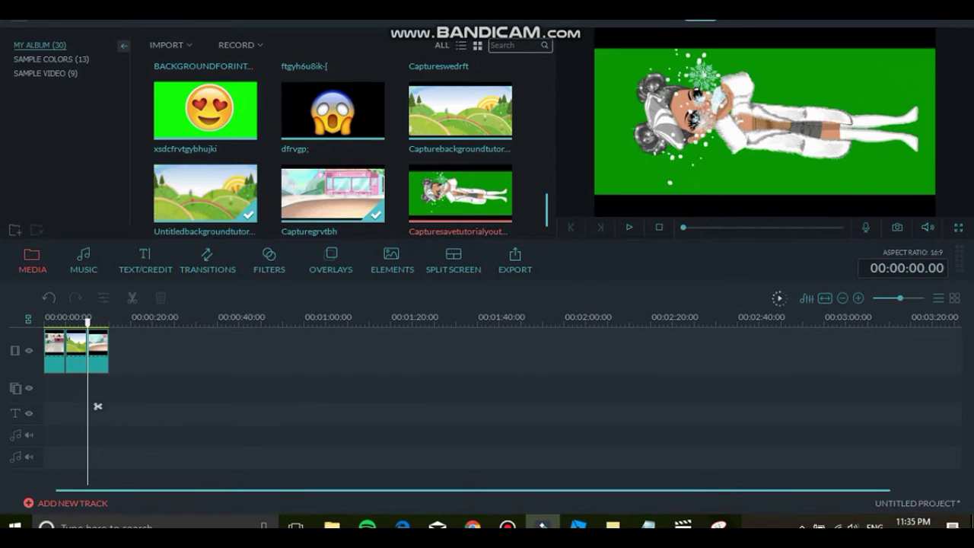
scroll(459, 114, "up", 7)
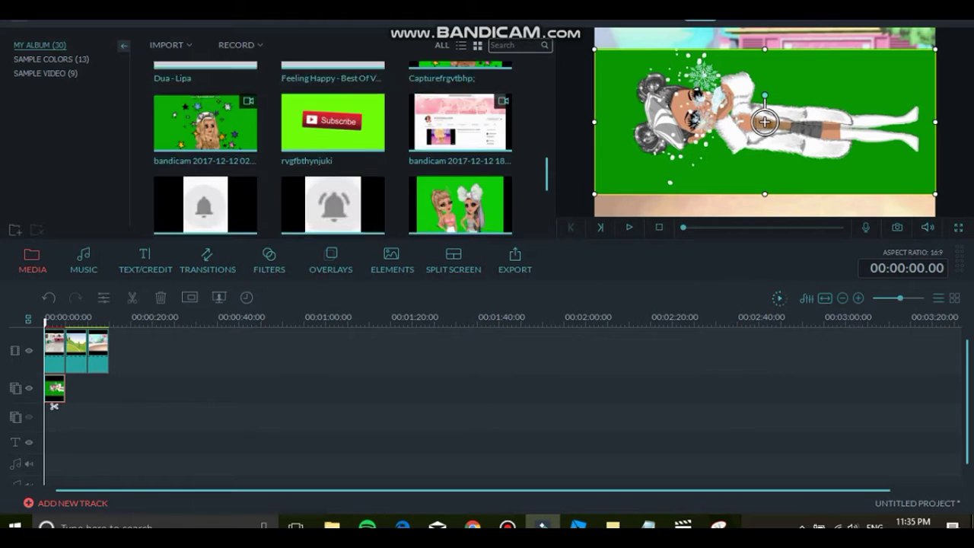
scroll(332, 145, "up", 2)
left_click_drag(206, 172, 76, 388)
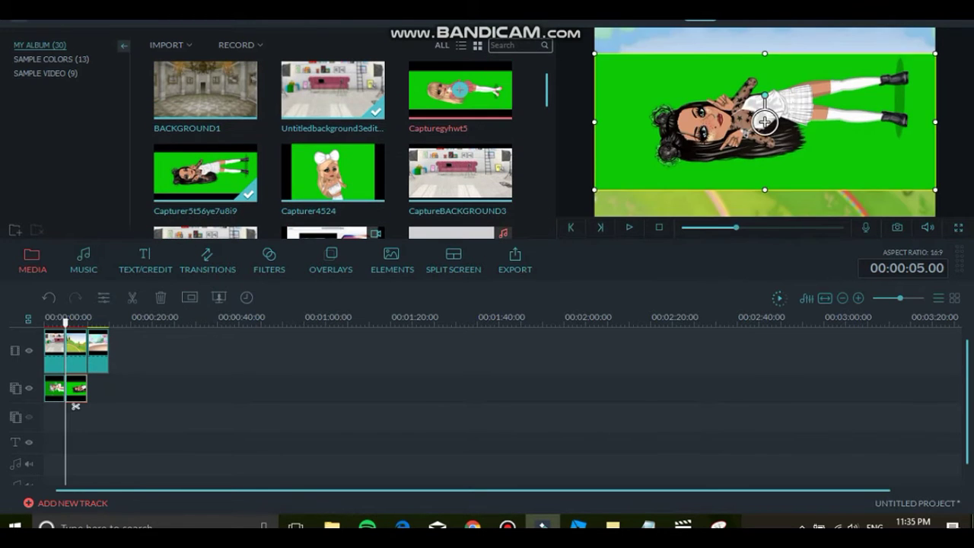
left_click_drag(459, 91, 98, 388)
left_click_drag(88, 323, 44, 322)
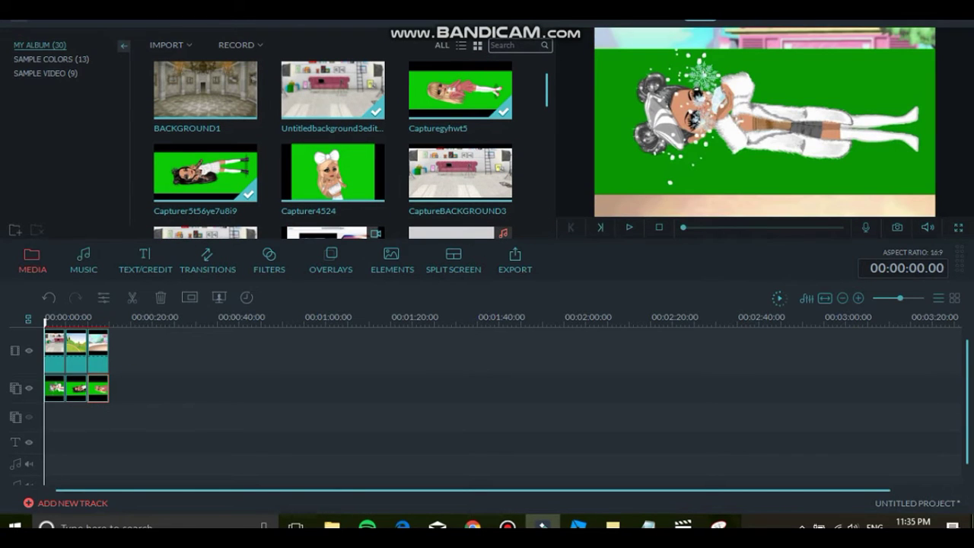
Rewrite the sticky note to say to right click with your mouse on one of the green screens you made, and return to Filmora
left_click(612, 525)
key("ctrl+a")
key("BackSpace")
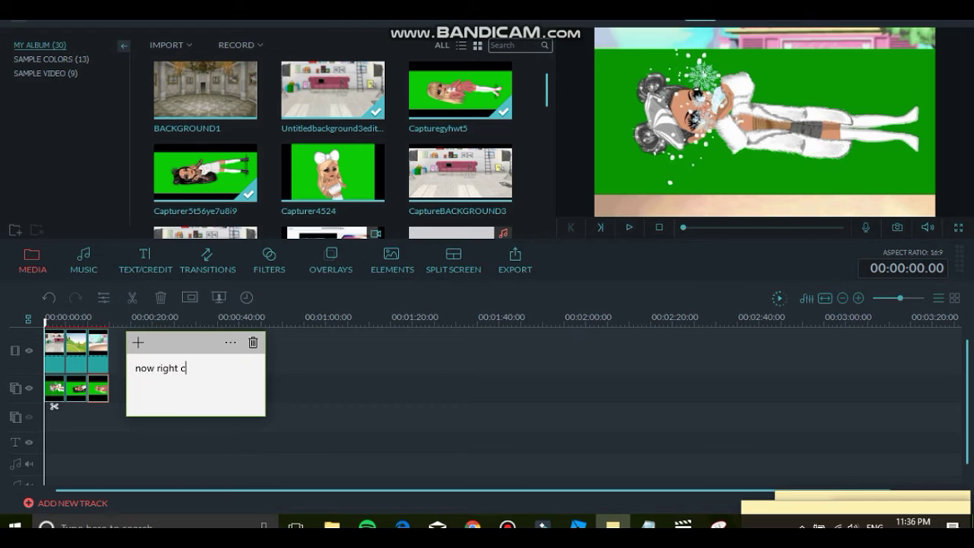
type("now right click with your mouse on one of")
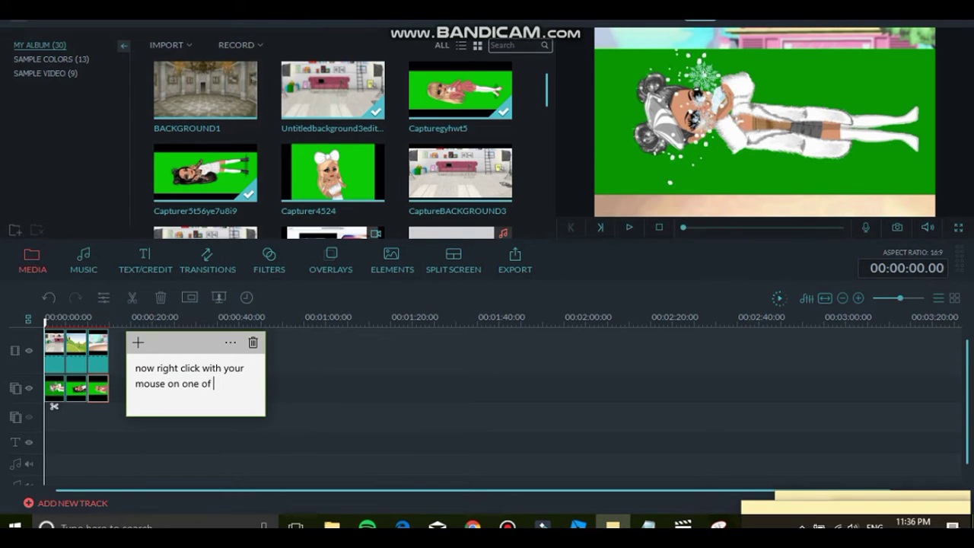
type(" screens you made")
left_click(542, 525)
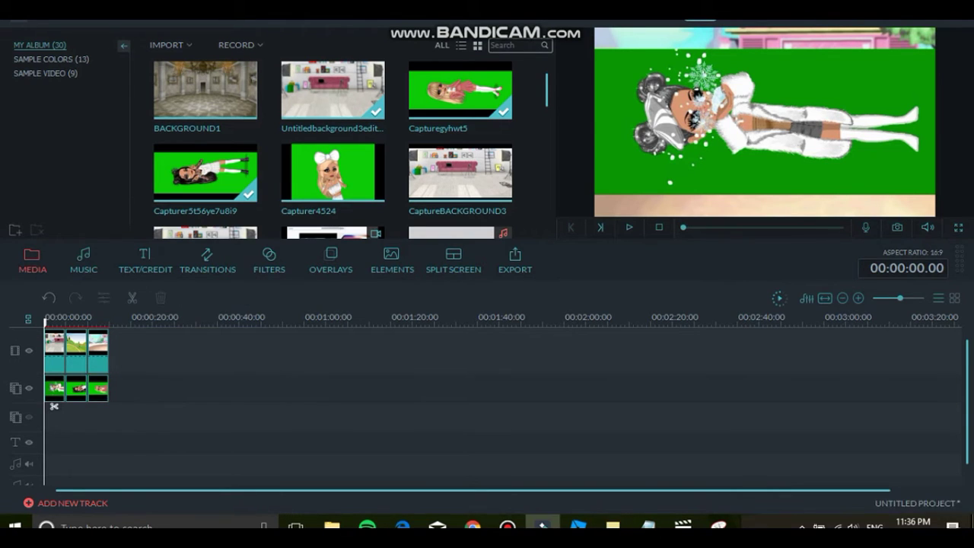
Open the green screen settings of the first avatar clip and note "and click 'green screen'", followed by "make it transparent by clicking"
right_click(52, 387)
left_click(103, 310)
key("alt+Tab")
key("ctrl+a")
type("and c")
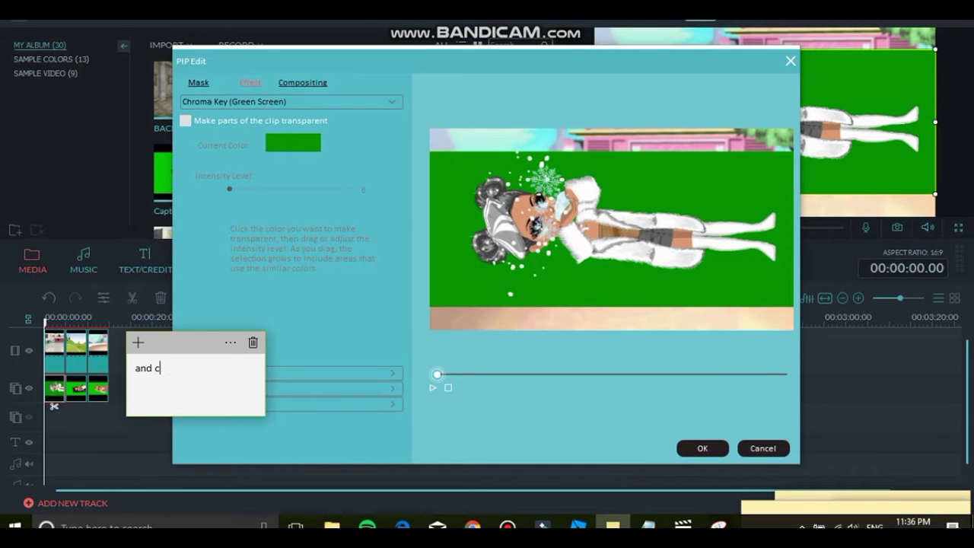
type("lick 'green screen'ma")
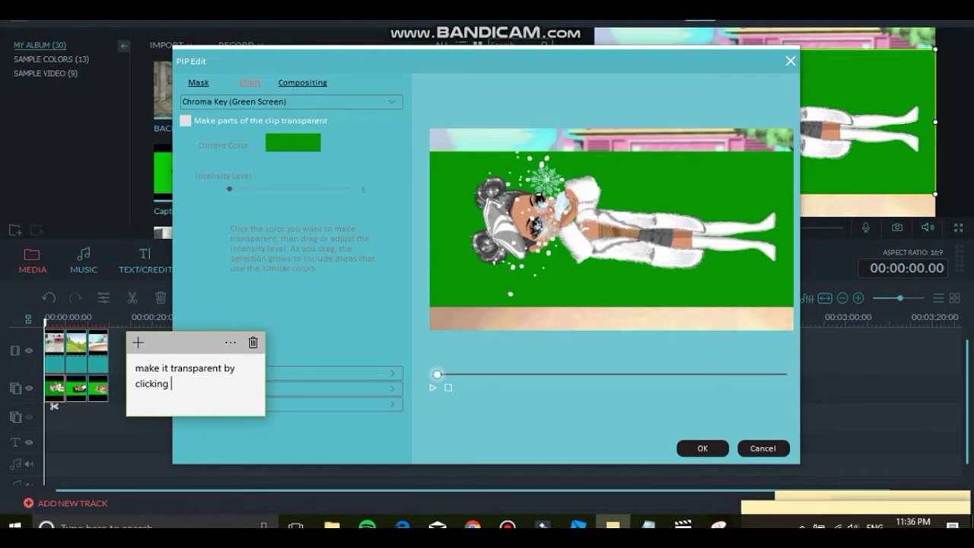
Make the green parts of the first avatar clip transparent and replace the note text with the arrow "--------->"
left_click(186, 121)
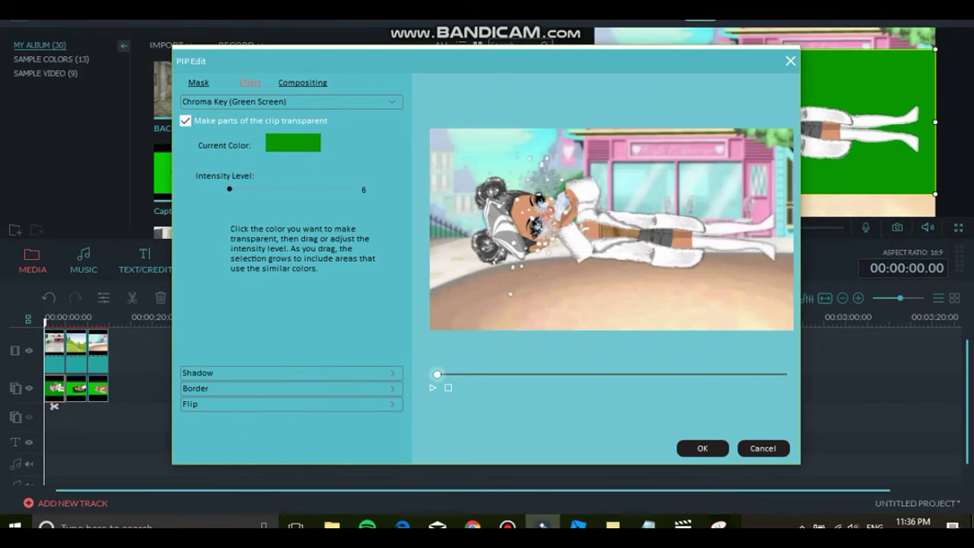
left_click(613, 525)
key("ctrl+a")
key("BackSpace")
type("-")
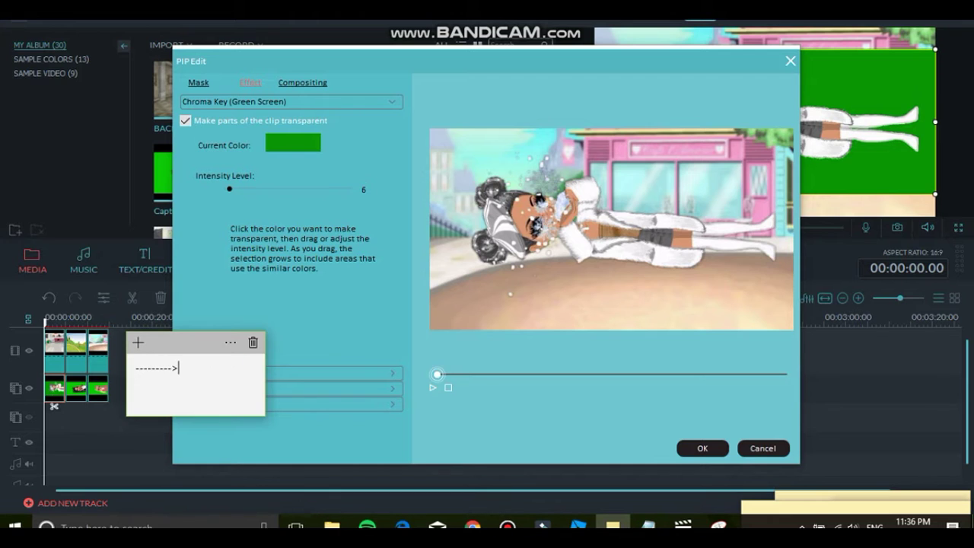
type("-------->")
key("alt+Tab")
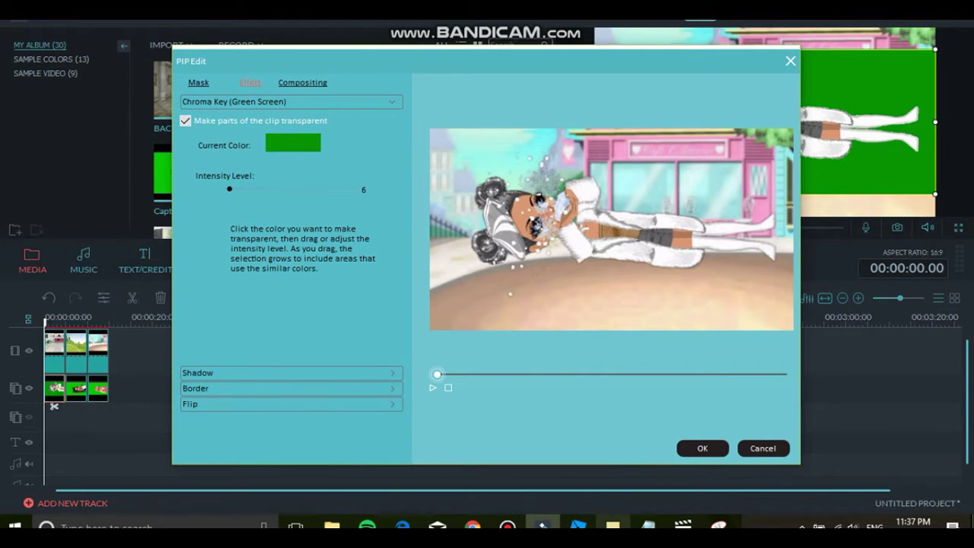
Rewrite the sticky note to explain that being put under the backgrounds erases the avatar's green screen and leaves the background behind it
key("alt+Tab")
key("ctrl+a")
type("now")
left_click_drag(95, 85, 287, 210)
type("because i")
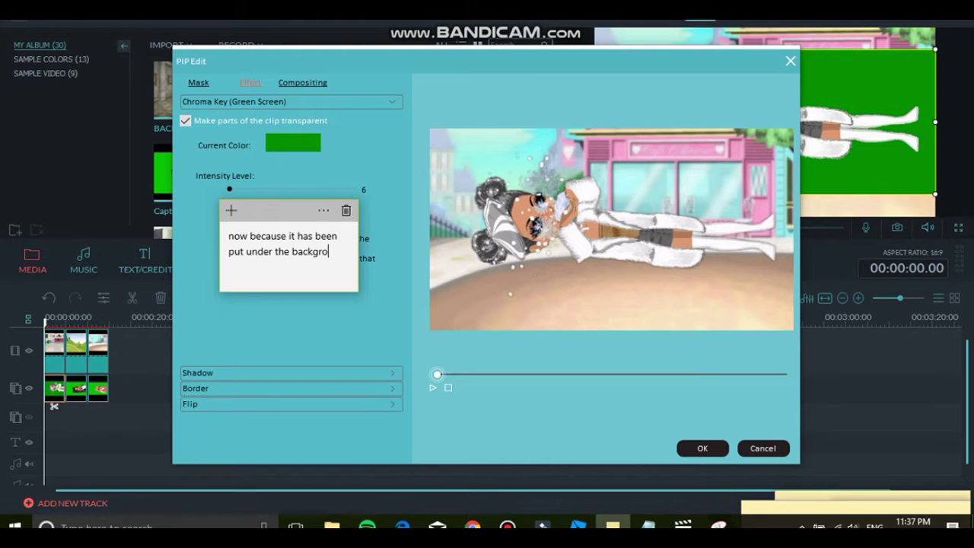
type("s, it will erase ")
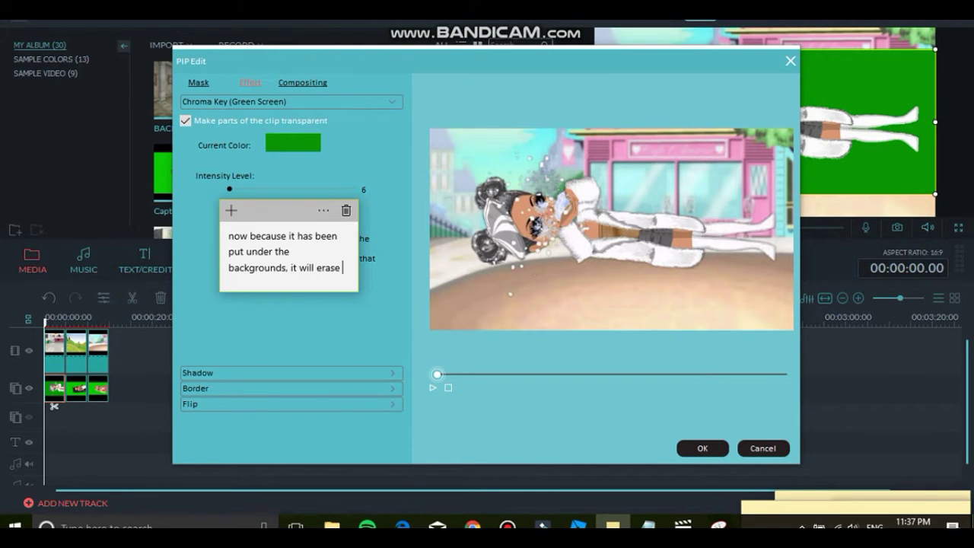
type("the green screen from your avi")
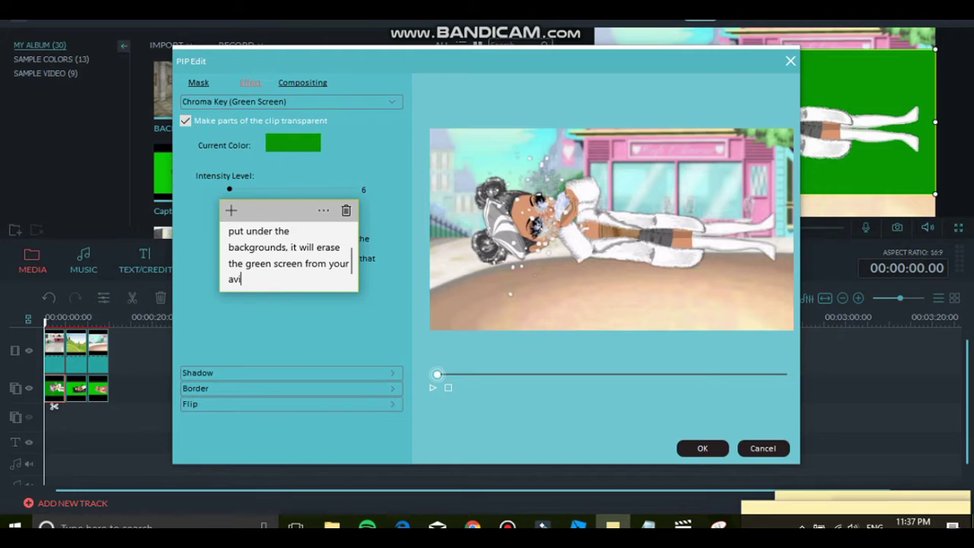
type("tar and will be left with the background behind it")
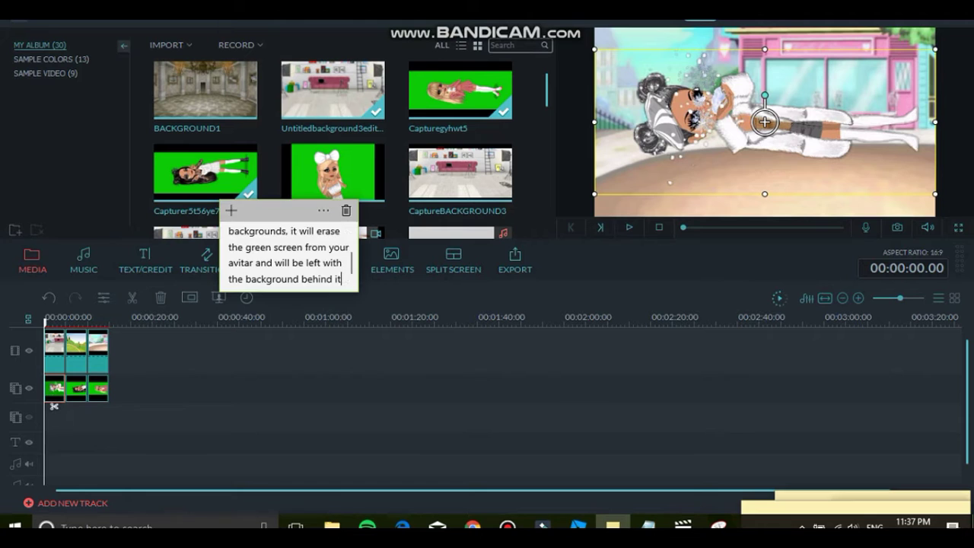
Replace the sticky note text with "do this with all the green screened images"
key("ctrl+a")
key("BackSpace")
type("do this ")
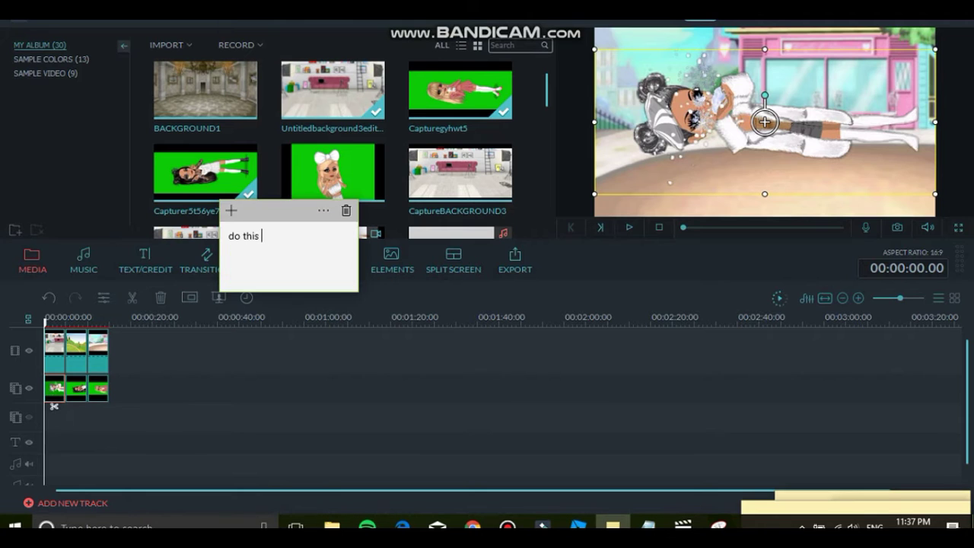
type("with all the green screened images")
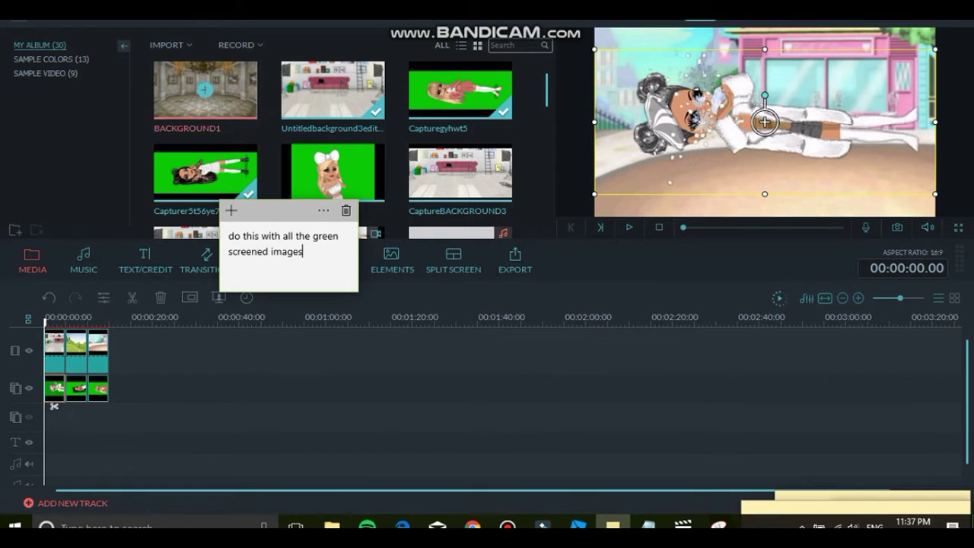
Make the green parts of the second and third avatar clips transparent with the Chroma Key effect
left_click(79, 389)
right_click(80, 391)
left_click(132, 313)
left_click(185, 120)
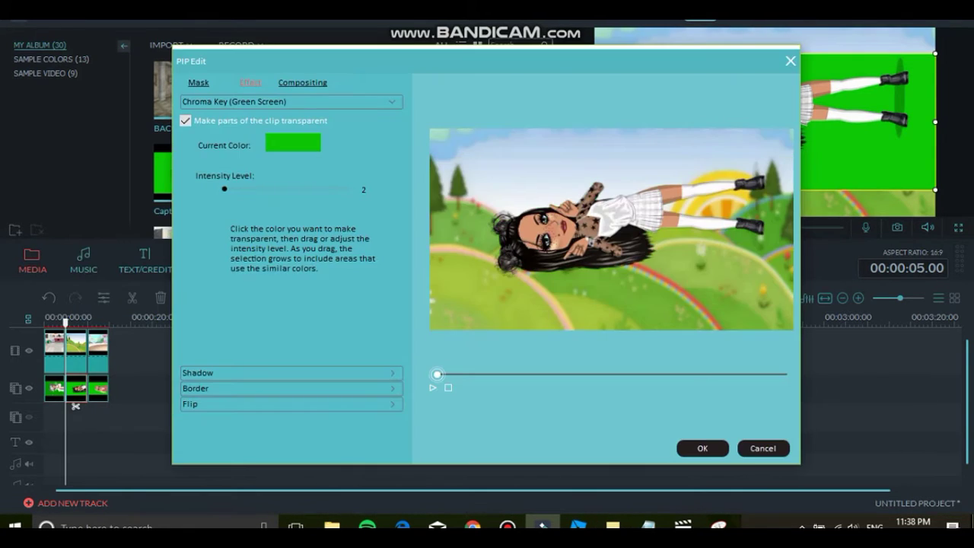
left_click(702, 448)
left_click(98, 388)
right_click(97, 388)
left_click(174, 320)
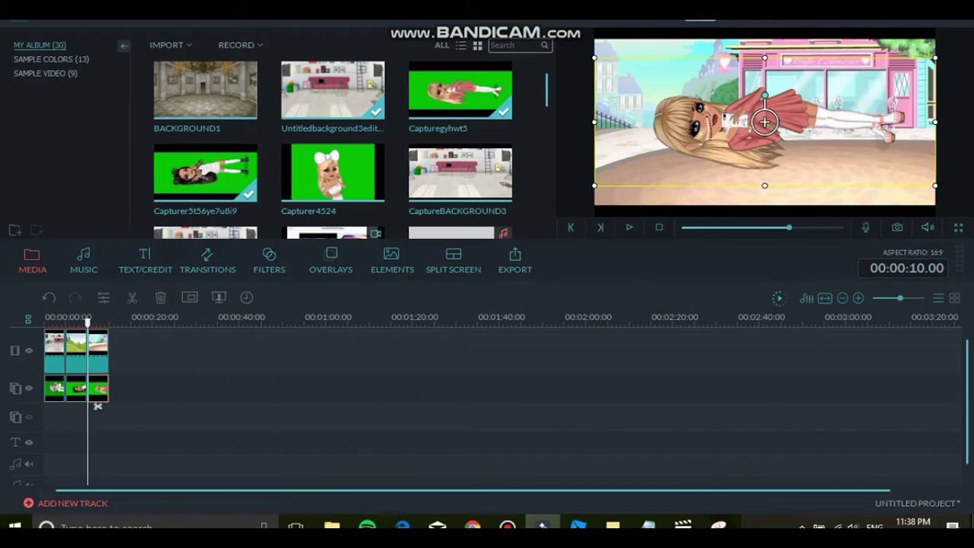
Replace the sticky note text with "now we can ajust the avitar by using these"
key("BackSpace")
key("BackSpace")
key("BackSpace")
key("BackSpace")
key("BackSpace")
key("BackSpace")
key("BackSpace")
key("BackSpace")
key("BackSpace")
key("BackSpace")
key("BackSpace")
key("BackSpace")
key("BackSpace")
key("BackSpace")
key("BackSpace")
key("BackSpace")
key("BackSpace")
key("BackSpace")
key("BackSpace")
type("now we can ajust the avitar by using these")
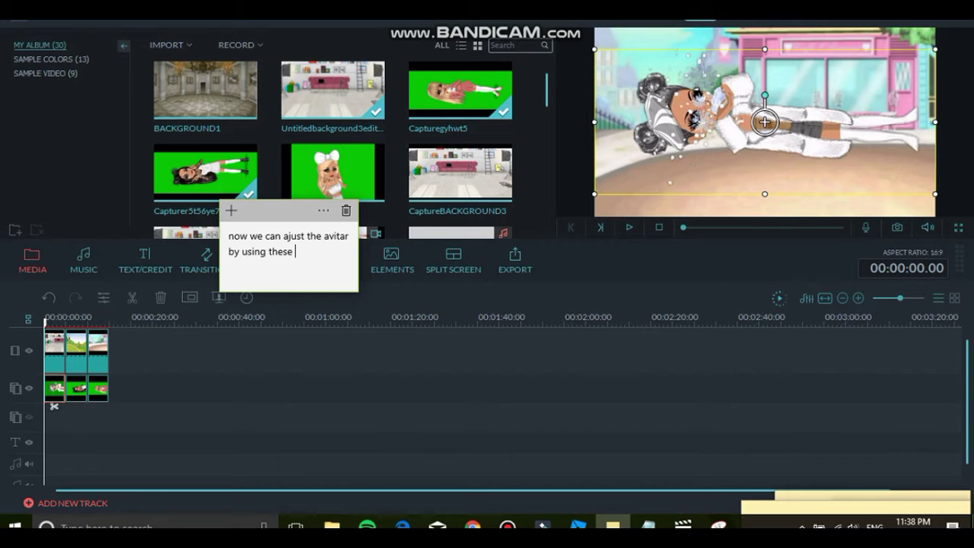
Stand the first avatar upright in the preview and extend the note with ", they will come up when you click your avitar when its paused on"
left_click_drag(765, 122, 698, 191)
left_click(613, 525)
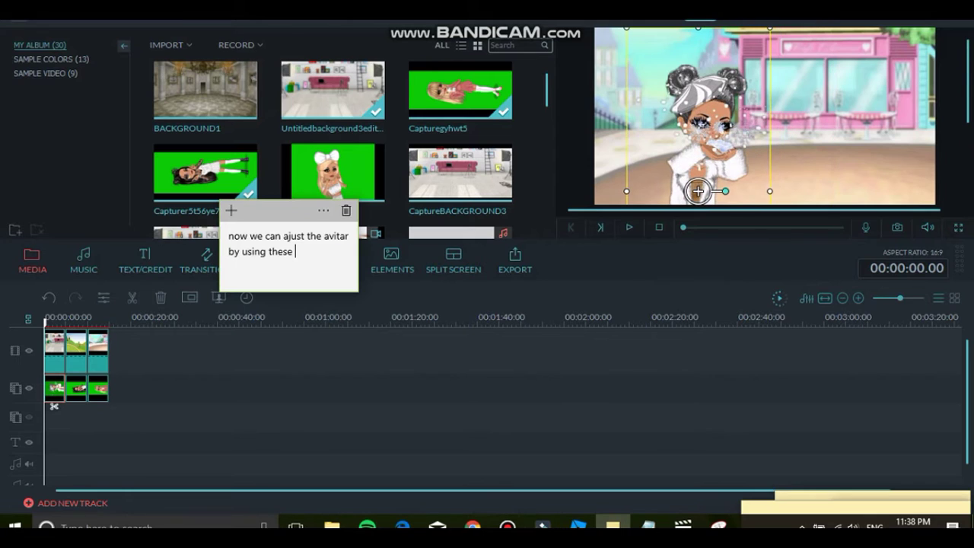
type(", they will come up when")
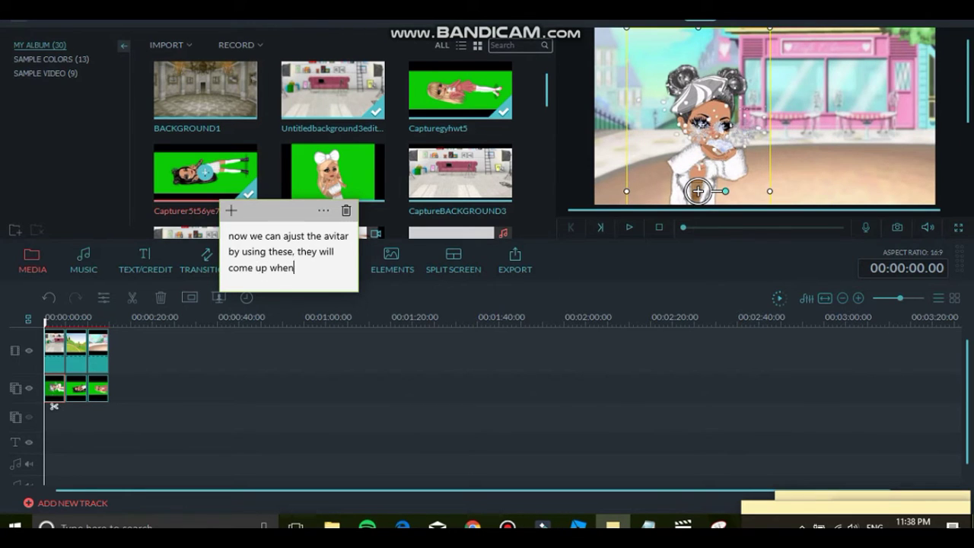
type(" you click your avitar ")
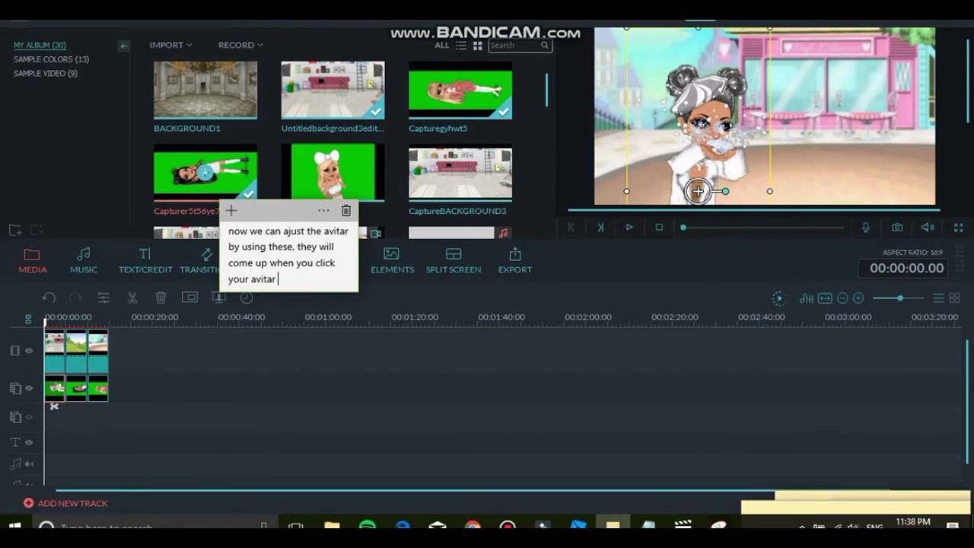
type("when its paused on")
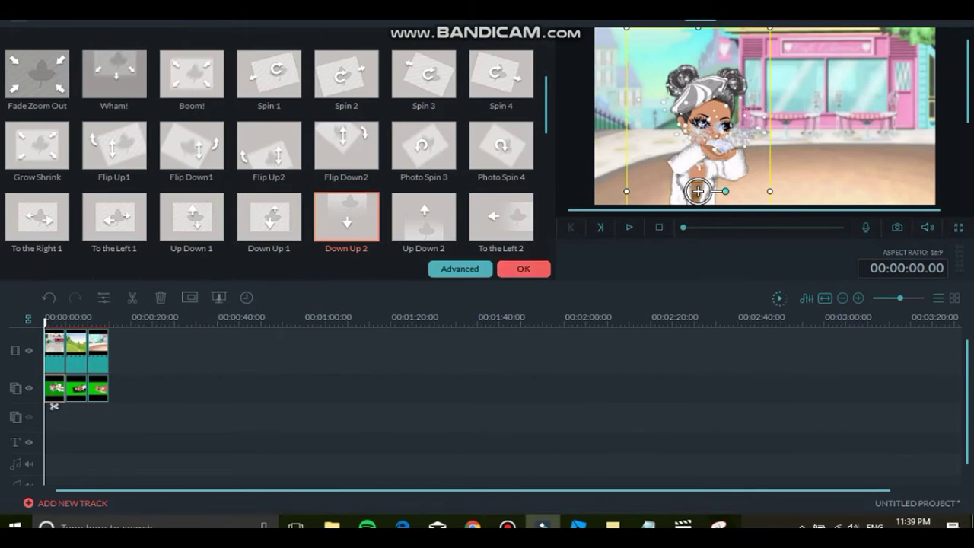
Close the motion effects, shift the first avatar slightly lower, and replace the note text with "now position all of the avitars"
left_click(523, 269)
left_click_drag(697, 191, 698, 198)
left_click(613, 525)
left_click_drag(319, 282, 217, 182)
type("now position")
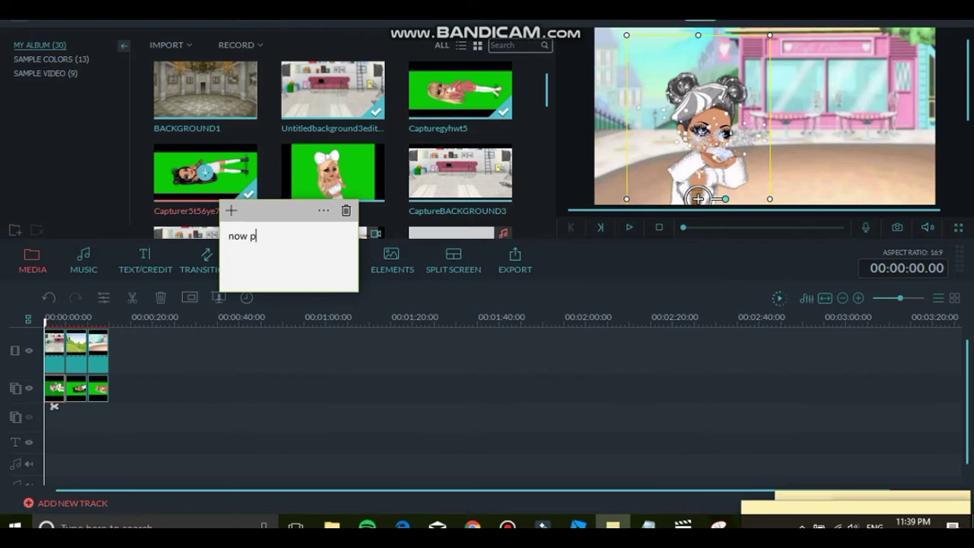
type(" all of the avitars")
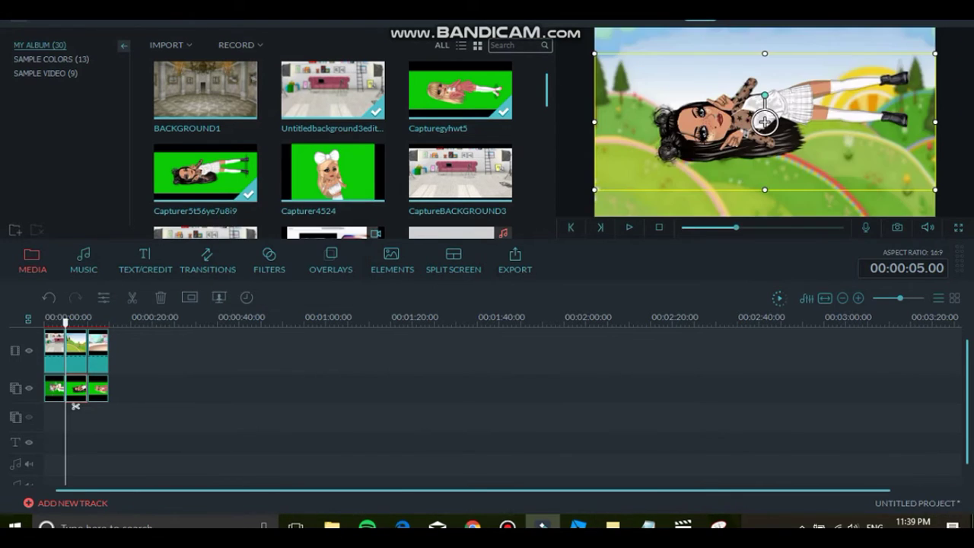
Stand the second avatar upright over its background and write the note "when finished that, right click on the green screens"
left_click_drag(765, 95, 746, 170)
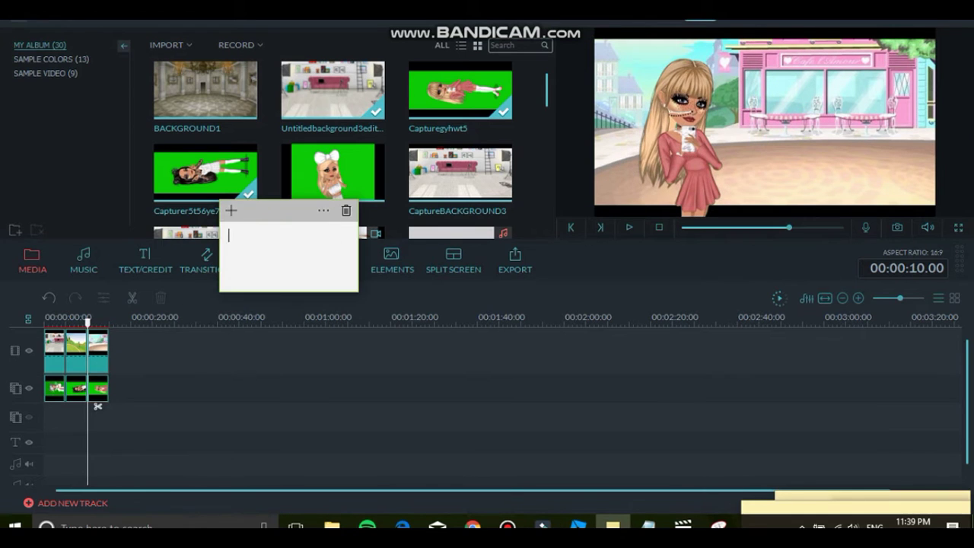
type("when finished that, right click ")
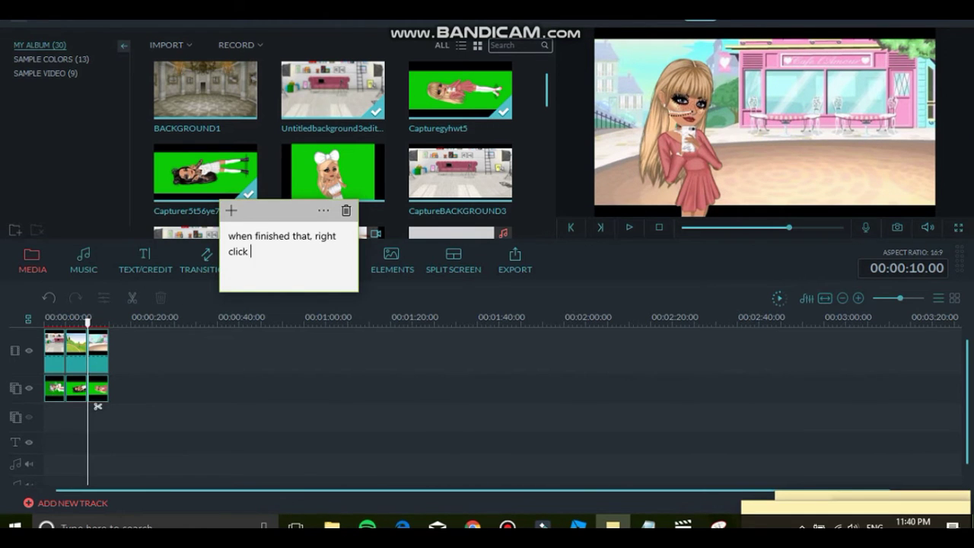
type("on the green screens")
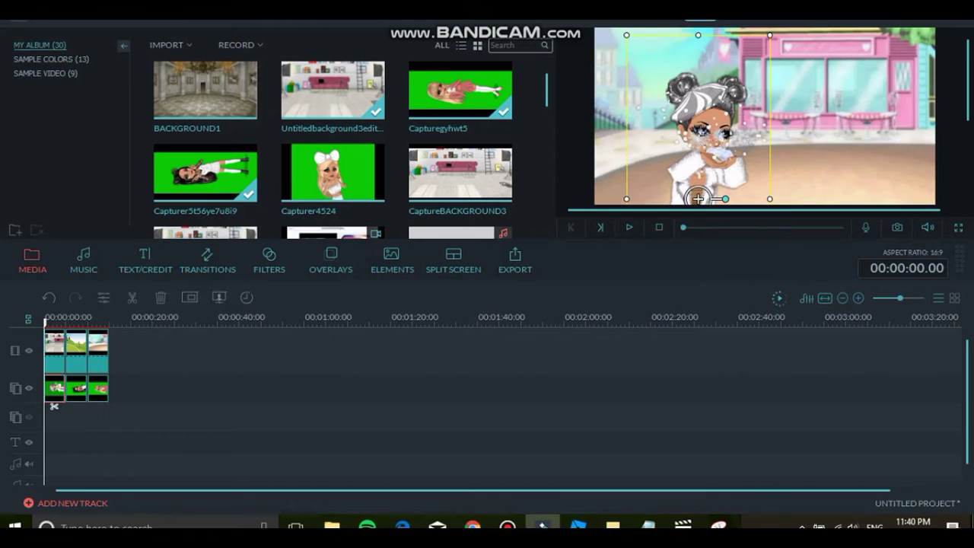
Open the first avatar clip for editing and note that edit brings up effects that slide the images in and out, so choose one
right_click(55, 388)
left_click(87, 289)
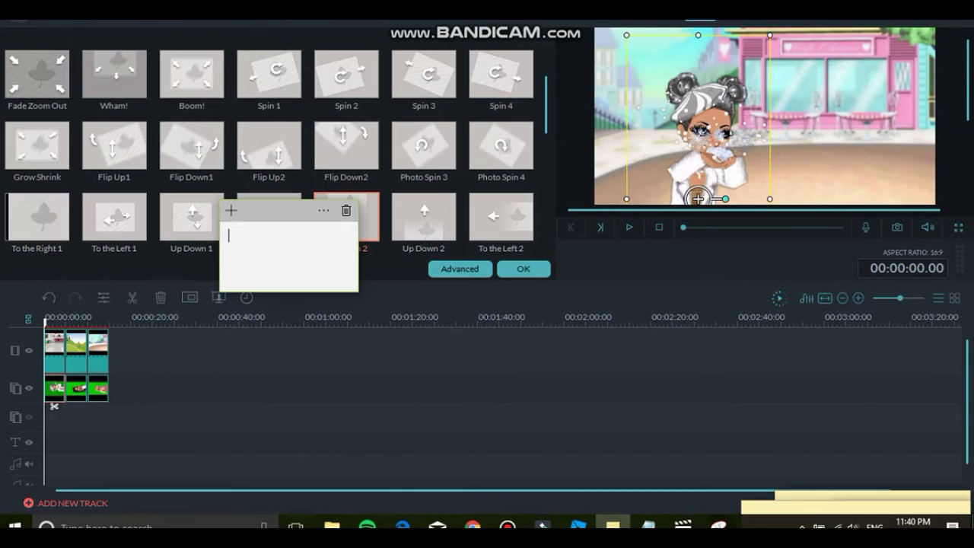
type("and click on edit, it will bring")
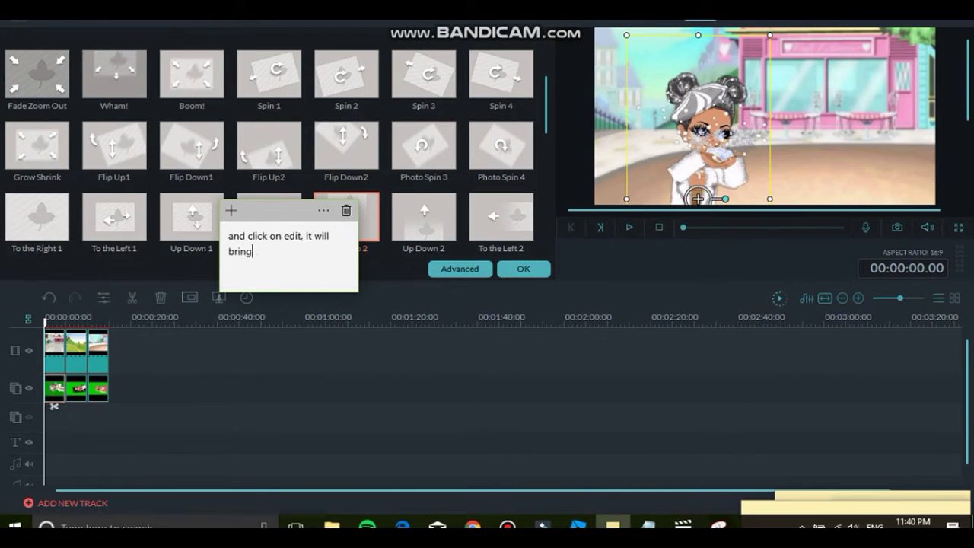
type(" up these ^ the")
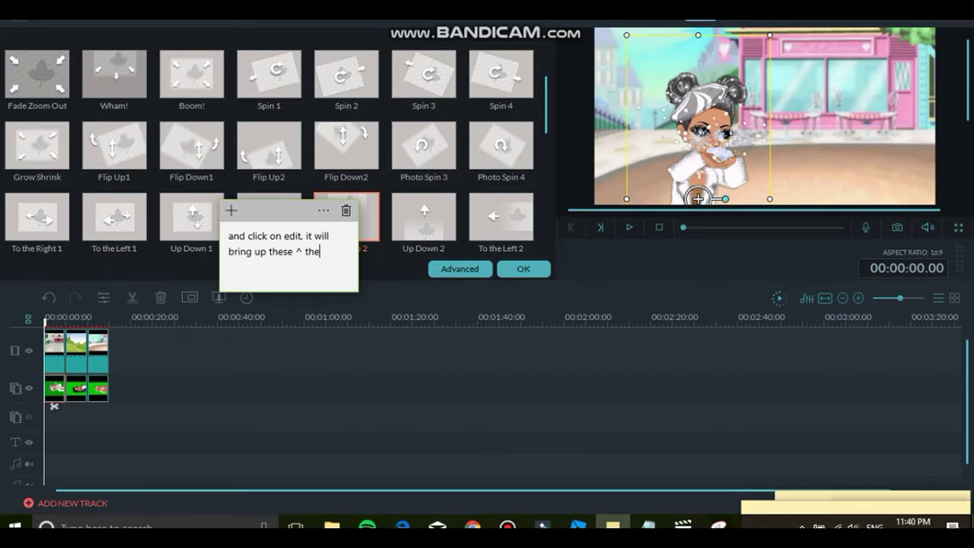
type("y will be what makes the i")
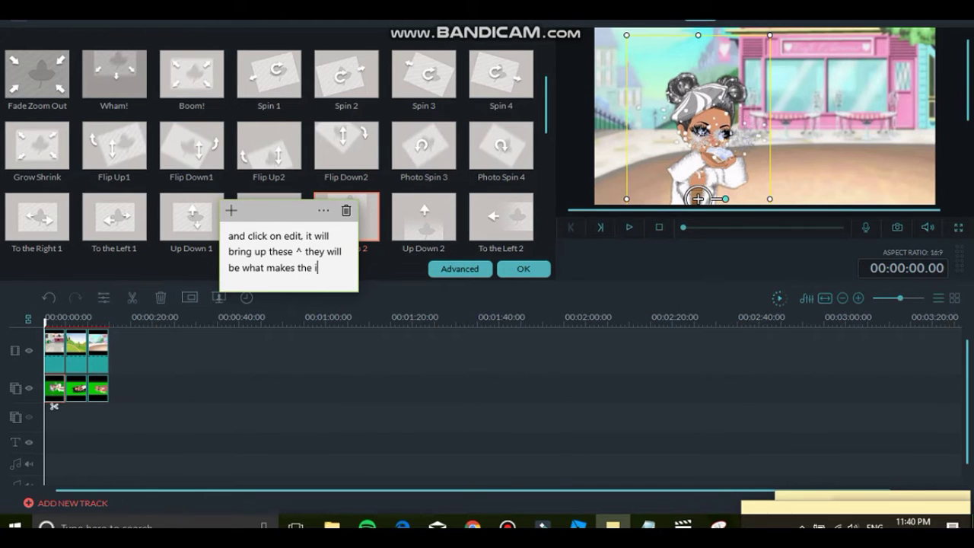
type("mages slide in and out and do cool")
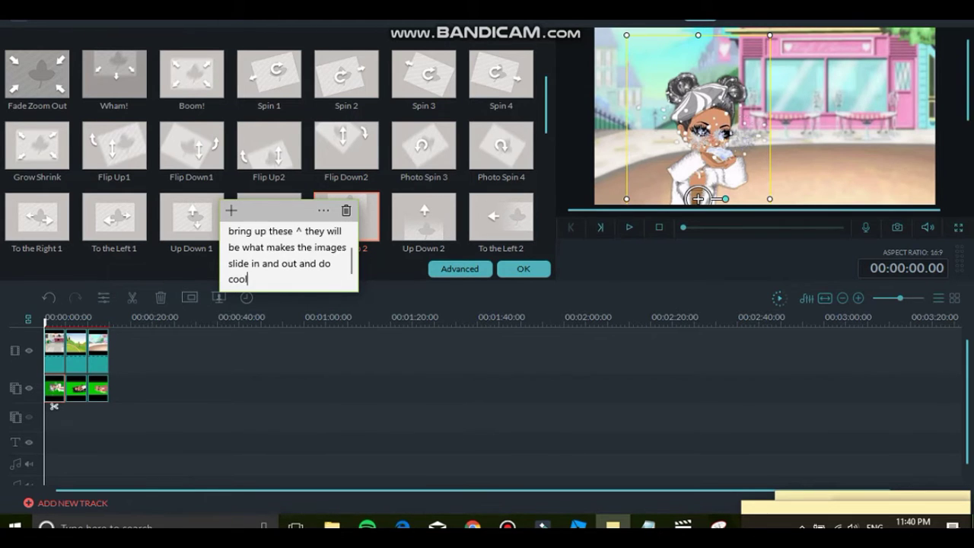
type(" effects so choose oneeeee")
Apply the Flip Down2 motion to the first avatar clip and rewrite the note as "right click on one and apply it"
left_click_drag(278, 211, 236, 366)
left_click(269, 217)
right_click(340, 151)
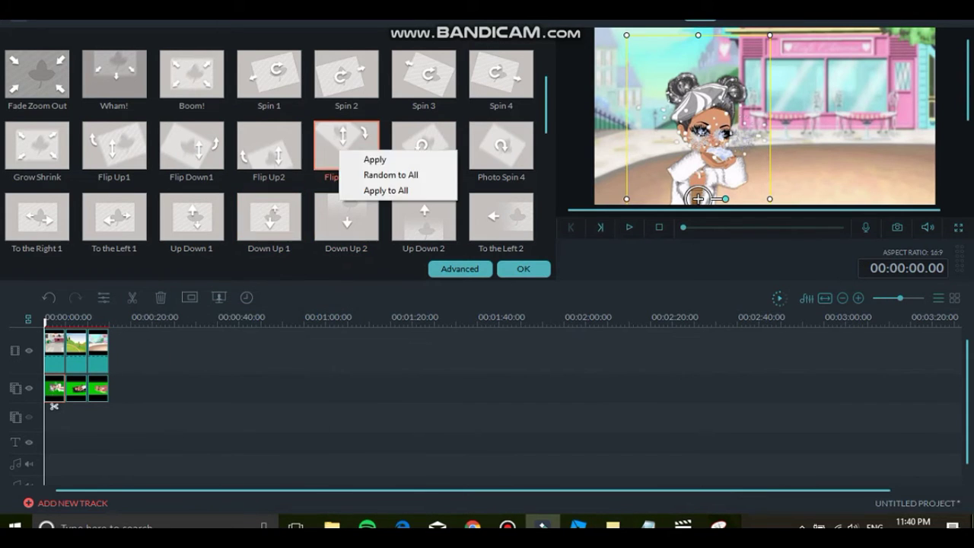
left_click(612, 526)
key("ctrl+a")
type("right click ")
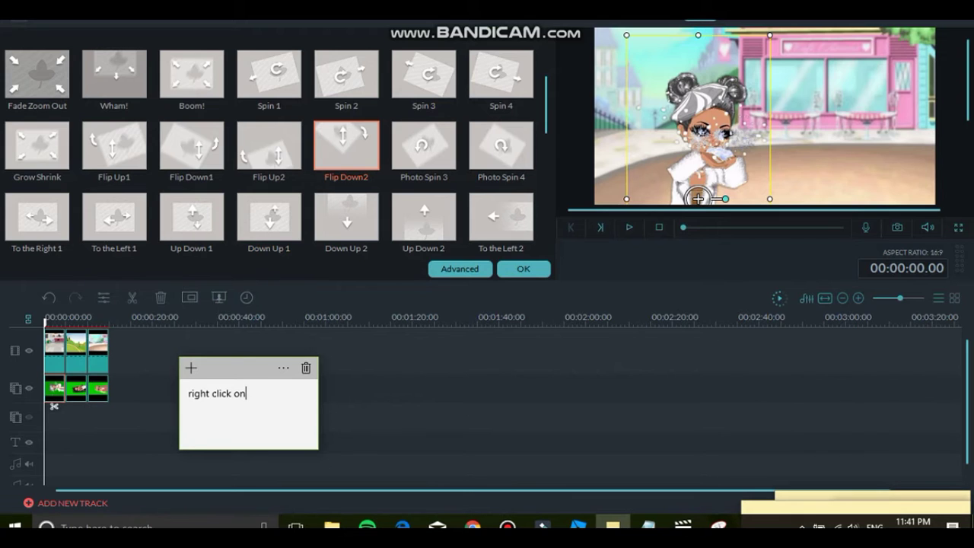
type("on one and apply it")
right_click(373, 141)
left_click(389, 152)
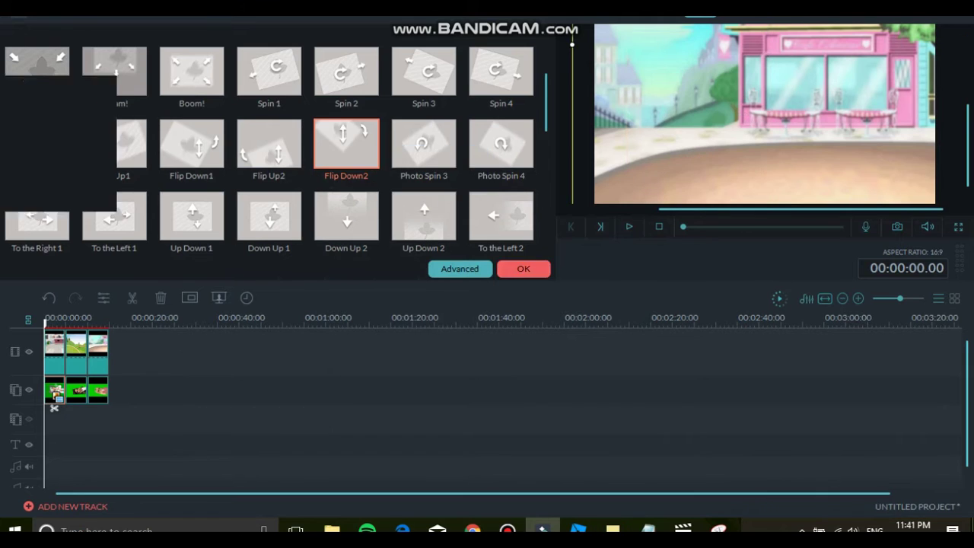
Replace the sticky note text with "do that to all three of the green screens"
key("alt+Tab")
key("ctrl+a")
type("do ")
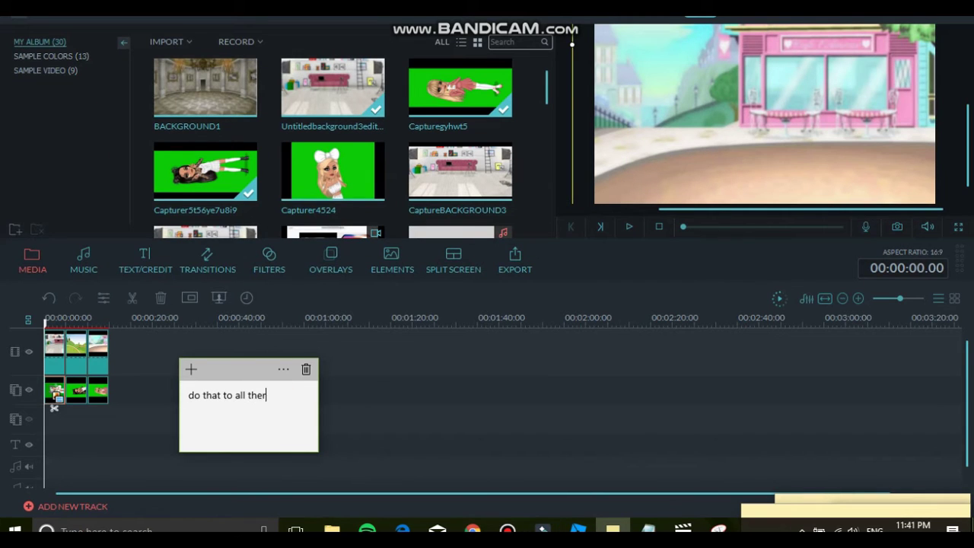
type("creens")
Apply the Down Up 1 motion to the second avatar clip
left_click(77, 390)
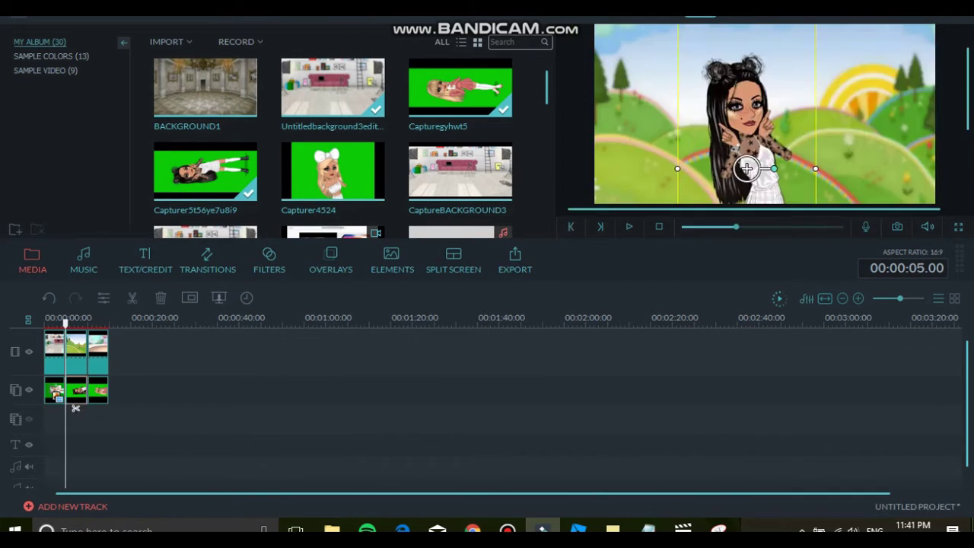
right_click(75, 386)
left_click(106, 191)
left_click(271, 216)
right_click(272, 216)
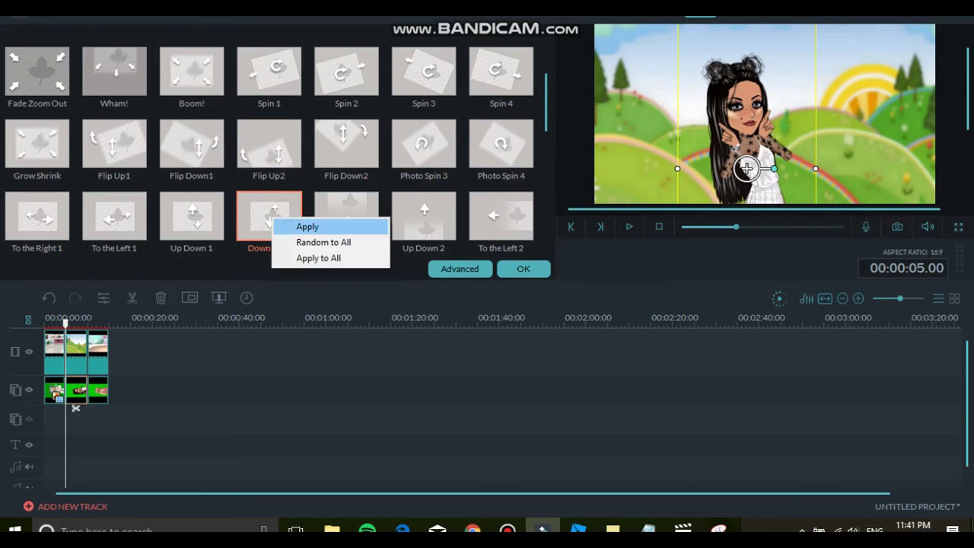
left_click(308, 226)
left_click(523, 269)
Apply the Up Down 1 motion to the third avatar clip and return the playhead to the start
left_click(98, 390)
right_click(99, 392)
left_click(137, 296)
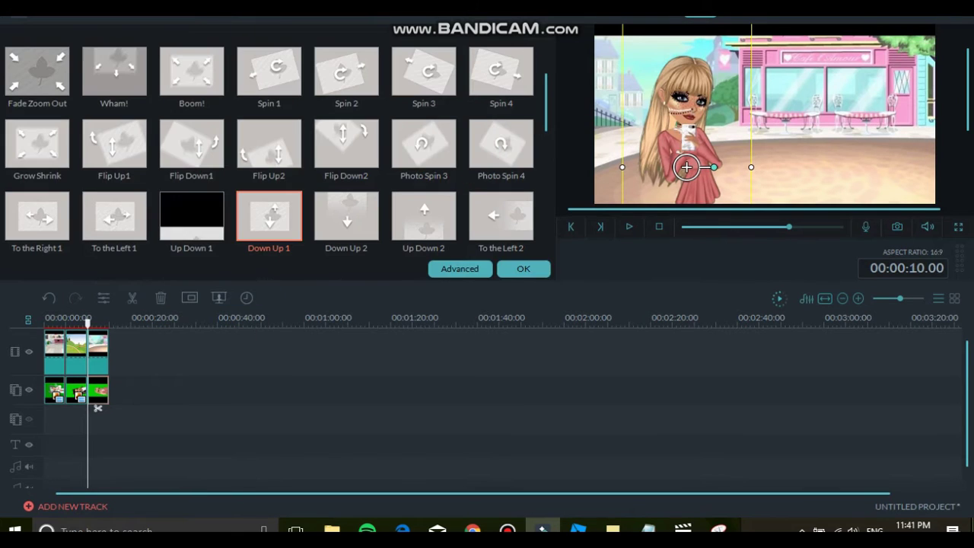
right_click(193, 215)
left_click(229, 223)
left_click(523, 269)
left_click(45, 319)
Rewrite the note as "now we can play it to see if its good so far" and play the intro from the start
left_click(612, 530)
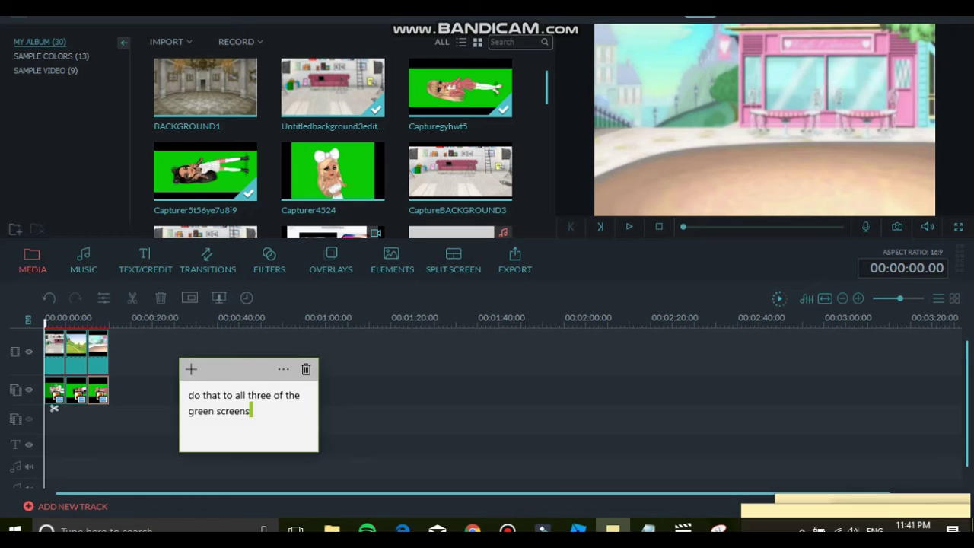
key("ctrl+a")
key("BackSpace")
type("now we can play it to see if its goo")
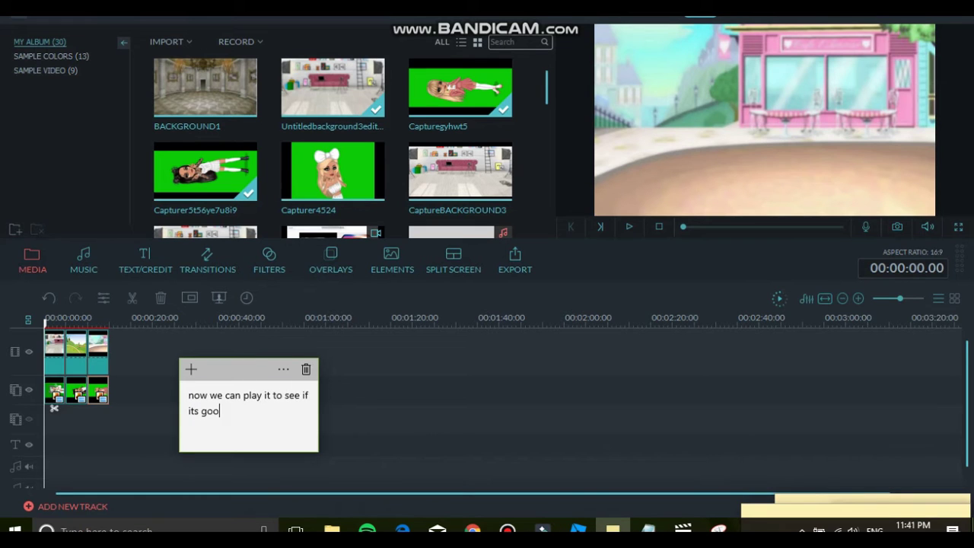
type("d so fat")
key("alt+Tab")
key("space")
key("alt+Tab")
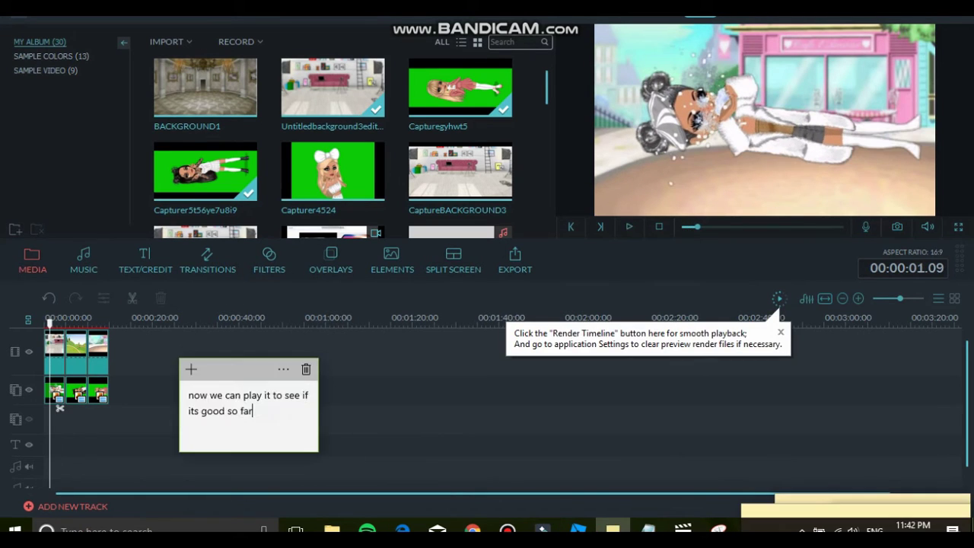
Replace the sticky note text with "okay even though we positioned them sometimes it does this so re position them"
key("ctrl+a")
type("okay even though we posit")
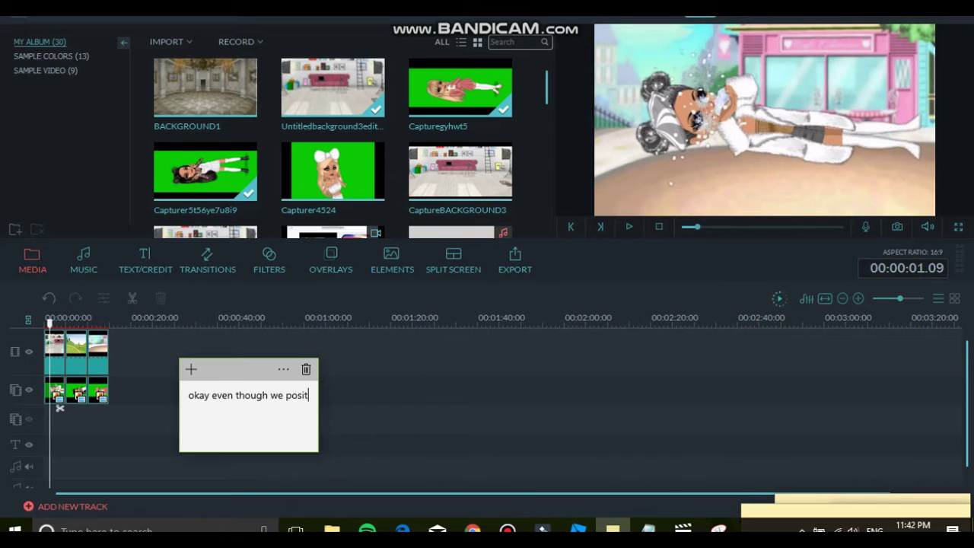
type("ioned them sometimes it does this ")
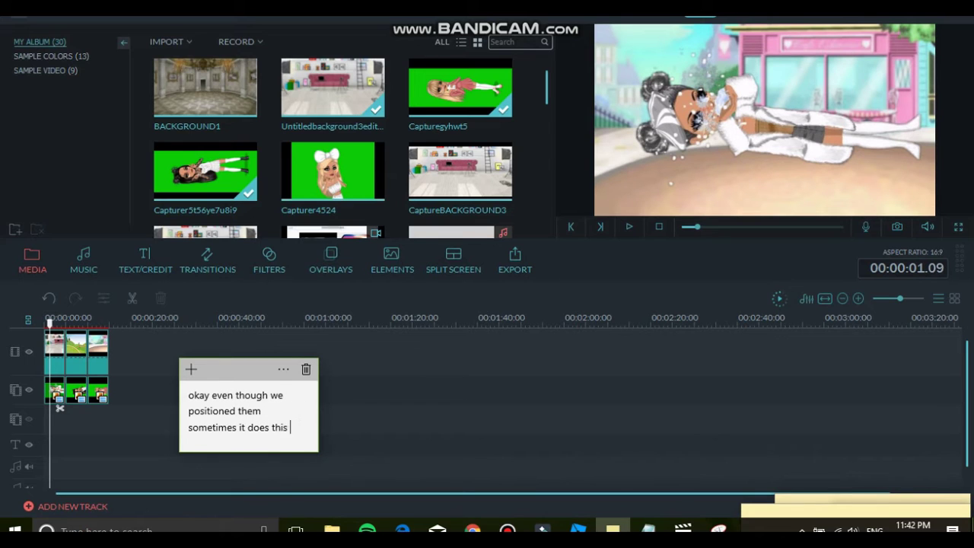
type("so re position them")
Rotate the first avatar upright, place it in the left part of the frame, and play the result
right_click(52, 393)
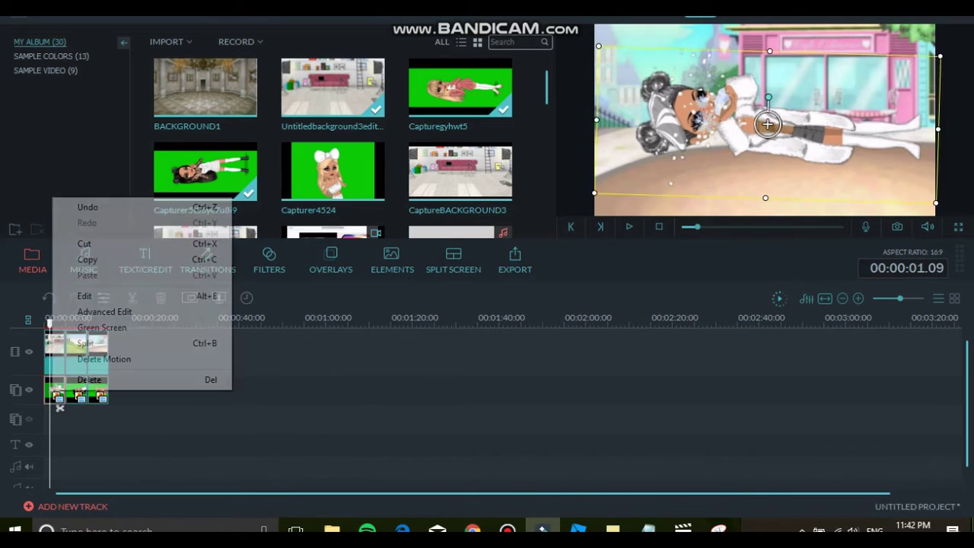
key("Escape")
left_click_drag(767, 98, 698, 195)
key("space")
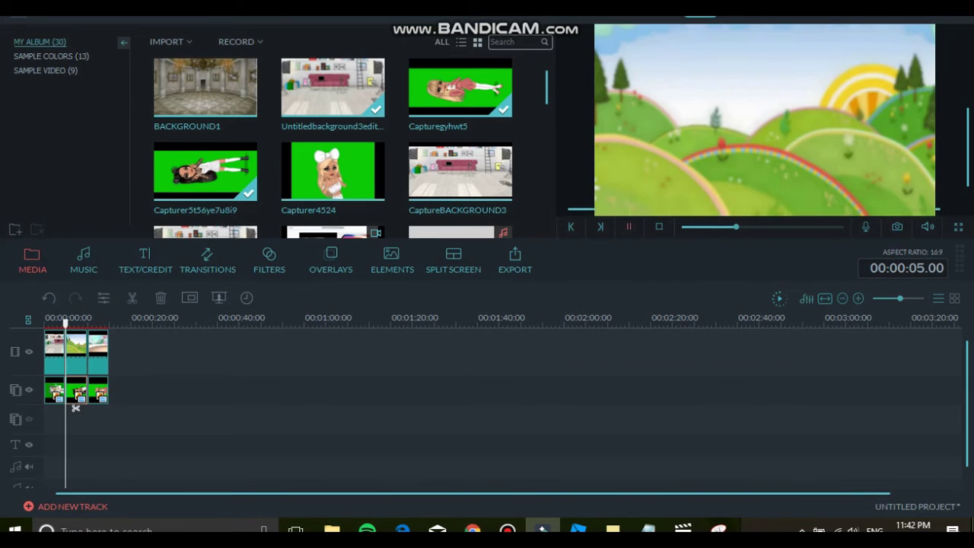
Pause at the second scene and rotate the second avatar upright over the hills background
key("space")
left_click(76, 391)
left_click_drag(764, 87, 751, 149)
Rotate the third avatar upright, move it to the left part of the café scene, and play the intro back
right_click(96, 379)
key("Escape")
key("space")
key("space")
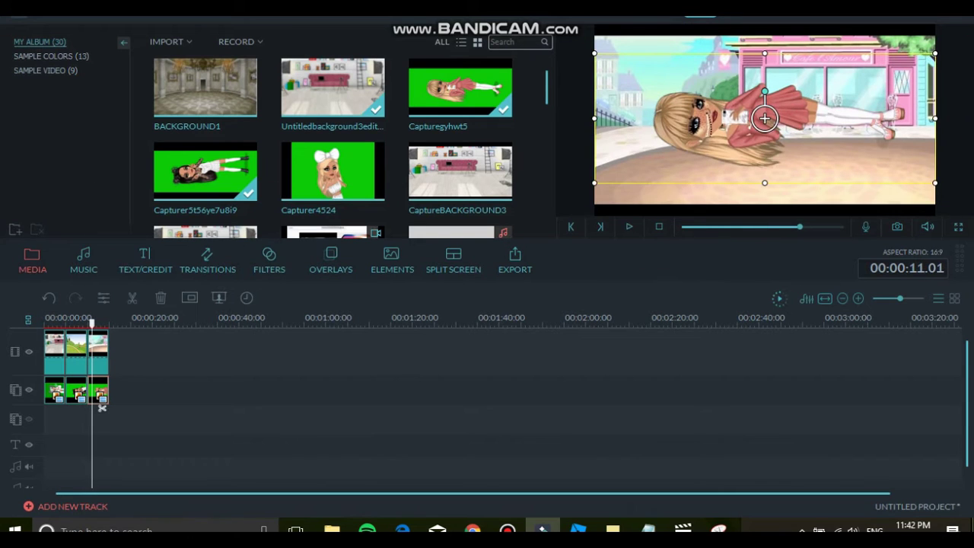
left_click_drag(764, 88, 792, 115)
left_click_drag(764, 115, 689, 153)
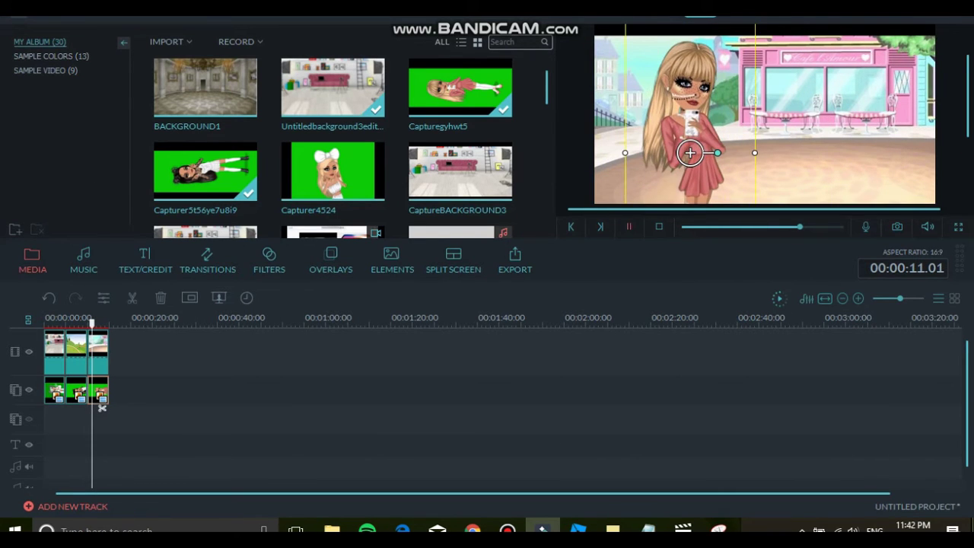
key("space")
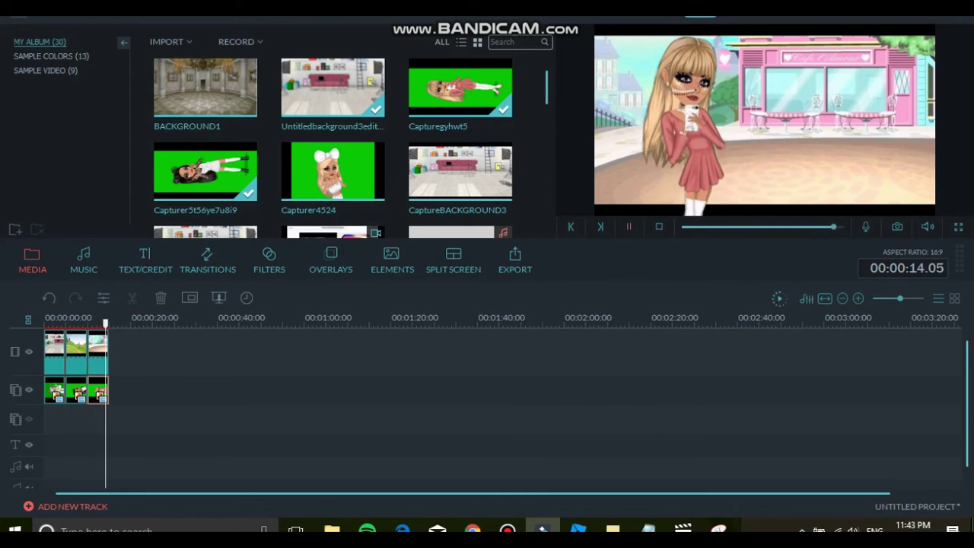
left_click(629, 226)
left_click(629, 227)
Rewrite the note as "okay so thats a start, now we can add in effects for the backgrounds NOT THE GREEN SCREENS!"
left_click(612, 529)
key("ctrl+a")
key("BackSpace")
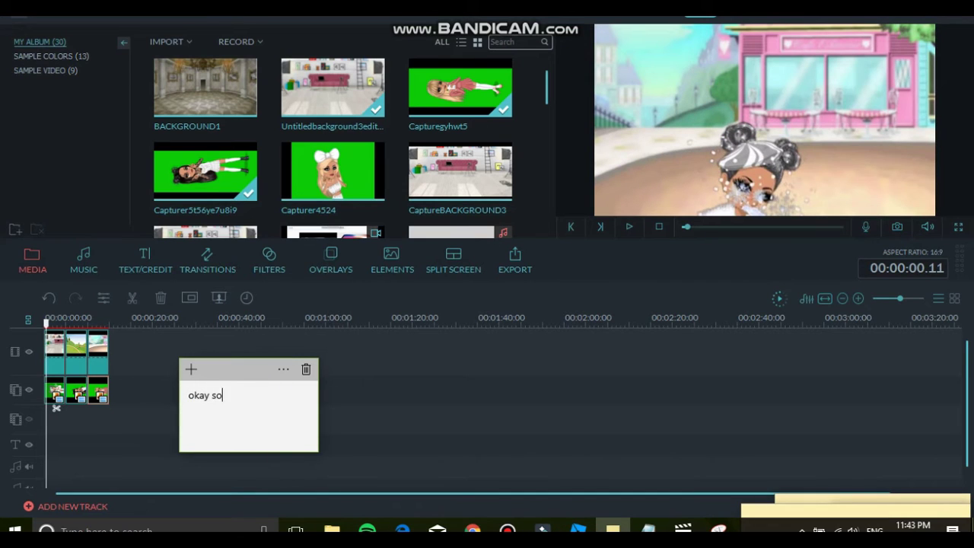
type("okay so thats a start, now we can add in a")
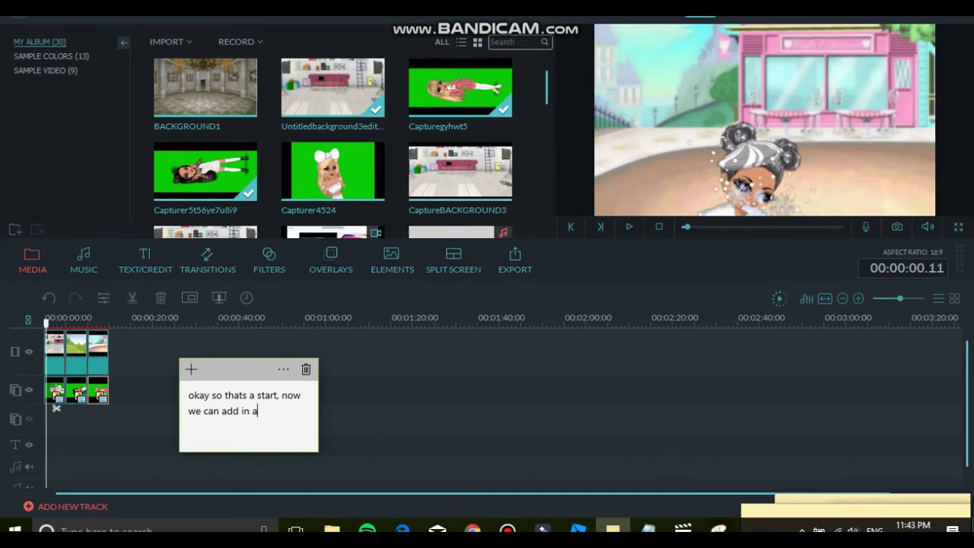
type("ffects for the backgrounds")
key("Caps_Lock")
type("NOT THE GREEN SCREENS!")
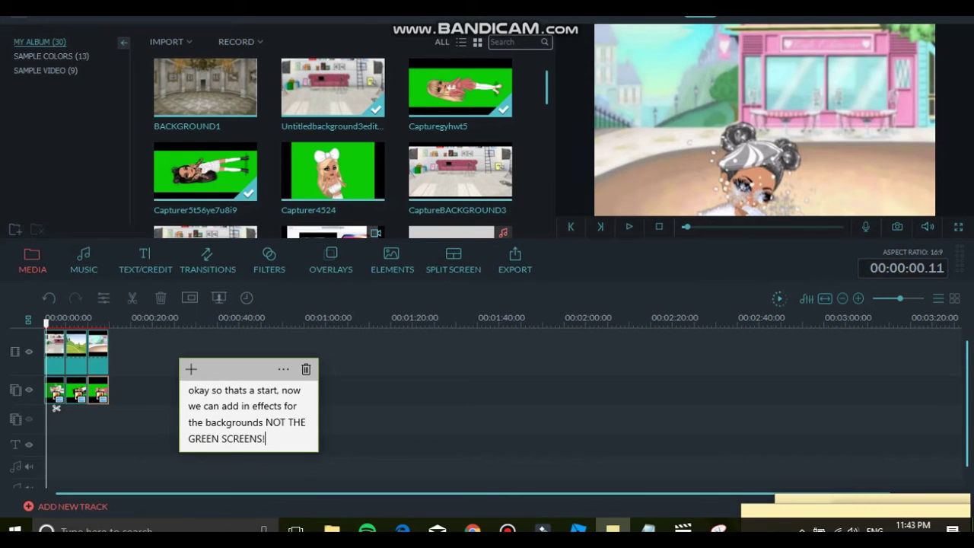
Select the first background clip and rewrite the note as "Click on the background.. and go into transitions"
right_click(49, 347)
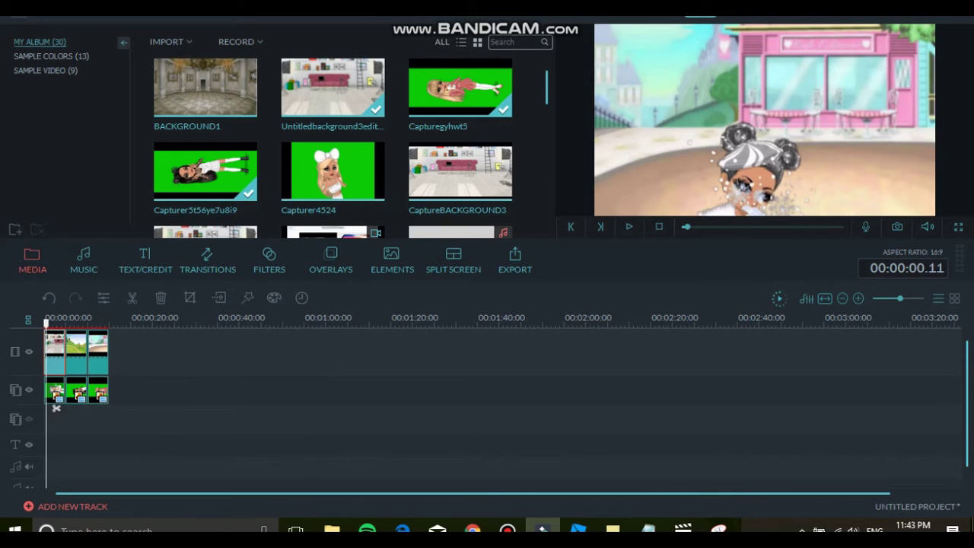
left_click(72, 203)
left_click(524, 269)
left_click(612, 530)
left_click_drag(263, 439, 189, 392)
key("BackSpace")
type("Click on the backgr")
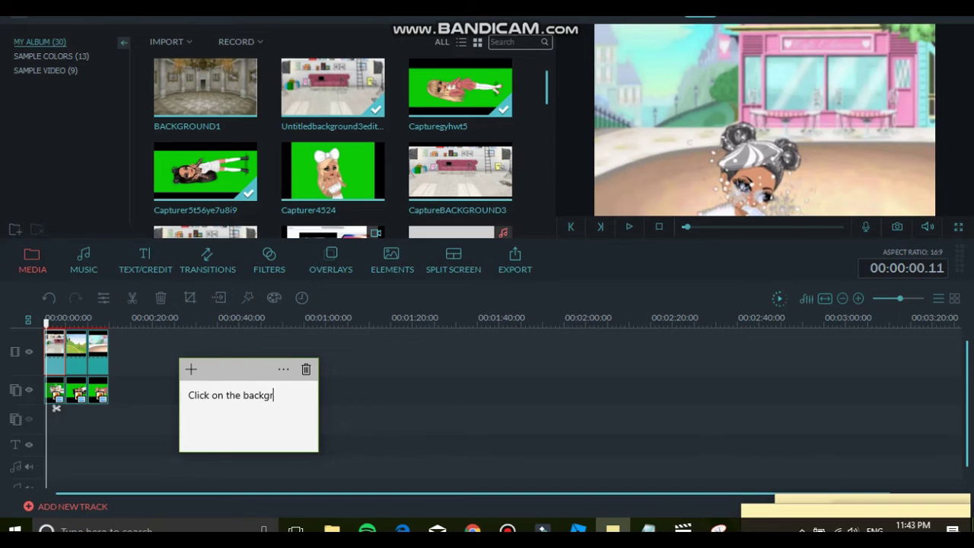
type("ound.. and go into")
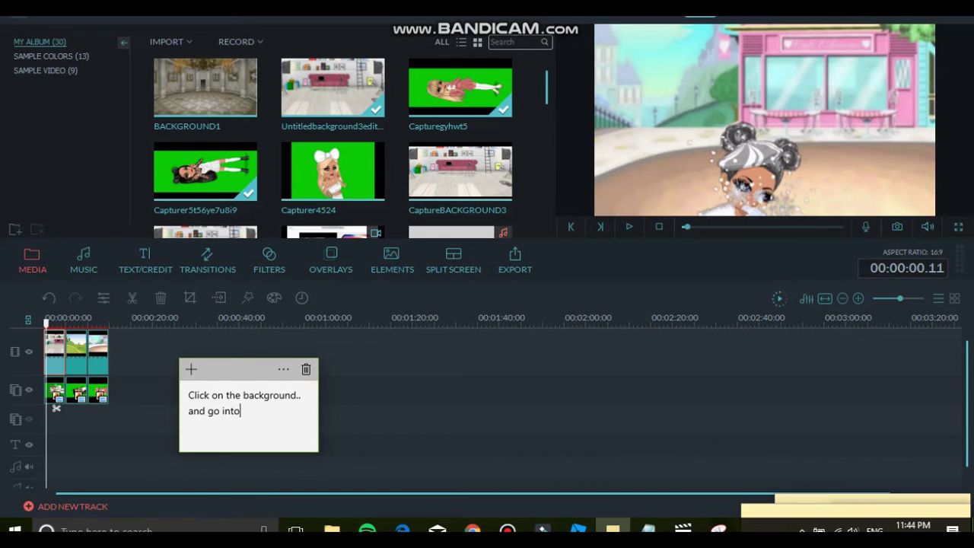
type(" transitions")
Show the transitions and append to the note "these can make the backgrounds slide in also but i am not going to do that right now"
left_click(208, 261)
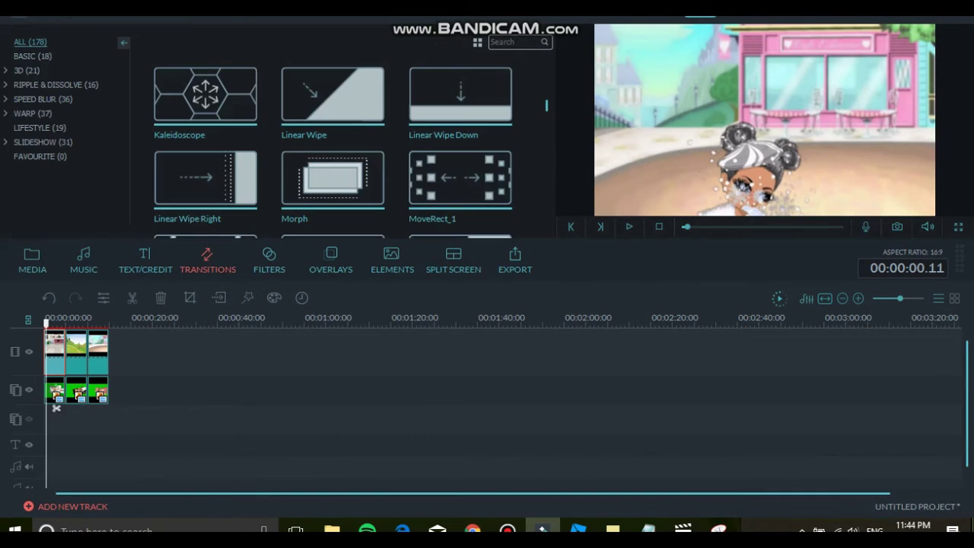
scroll(333, 144, "down", 5)
scroll(333, 144, "up", 8)
left_click(612, 531)
type("these ")
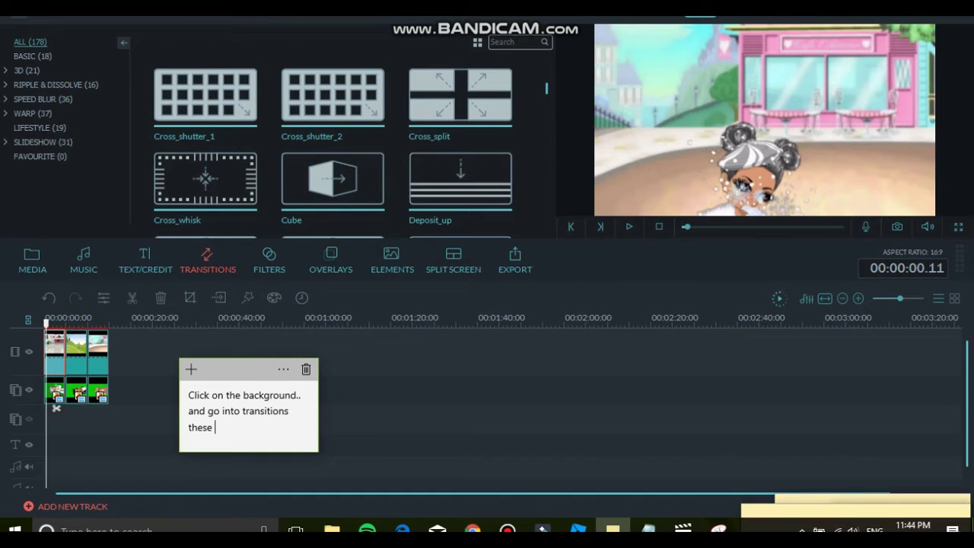
type("can make the backgrounds slide ")
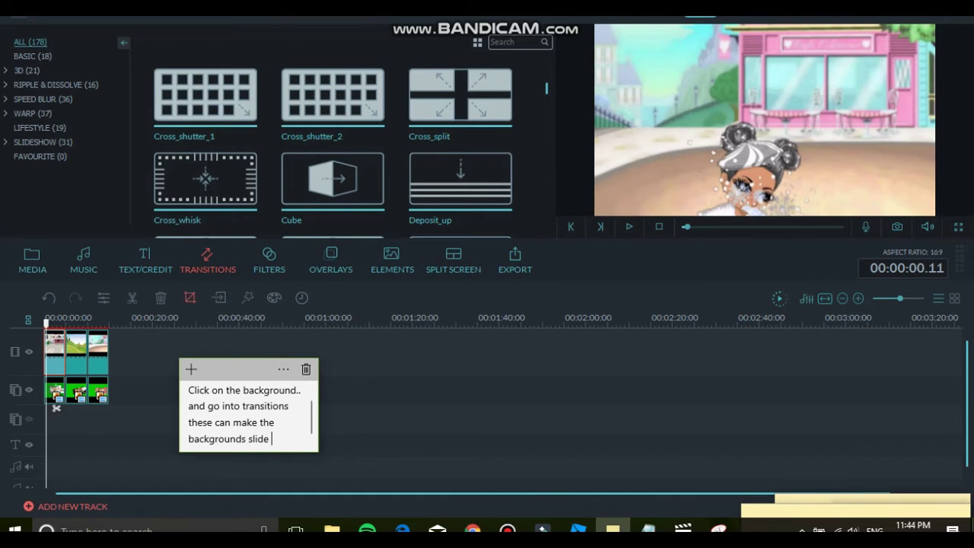
type("in also but i am not going to d")
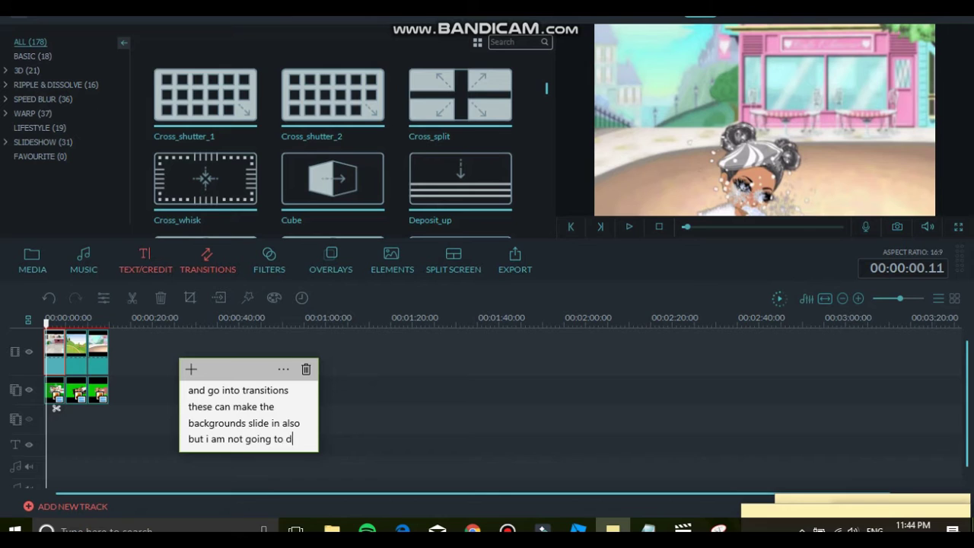
type("o that right now")
Look through the overlays, elements, transitions and filters for an effect suited to the first background clip
left_click(331, 260)
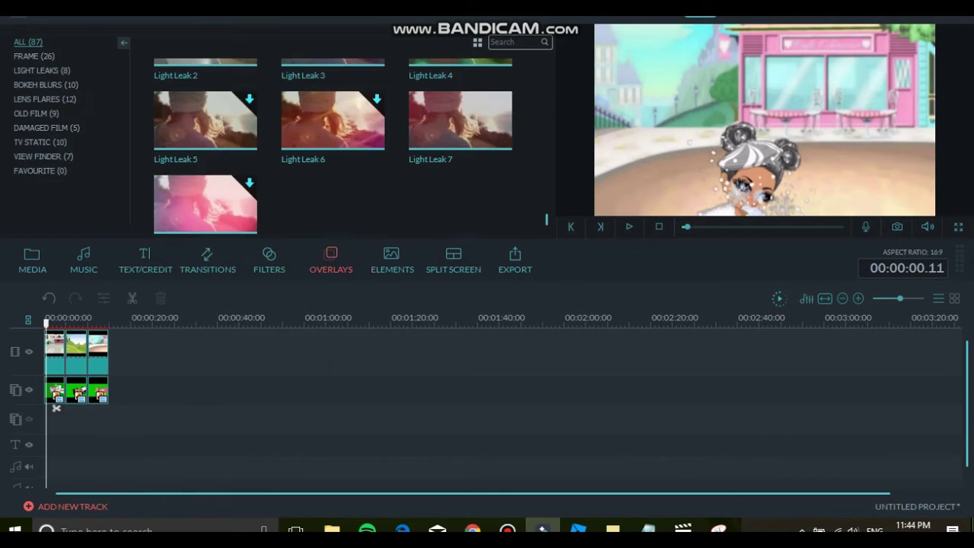
left_click(392, 260)
scroll(333, 179, "down", 15)
left_click(208, 260)
scroll(333, 179, "down", 5)
left_click(55, 352)
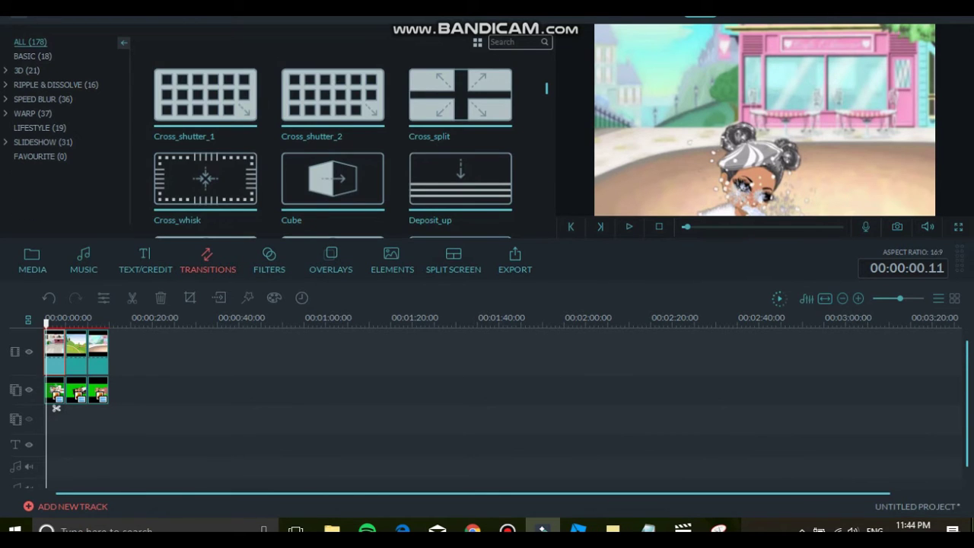
left_click(270, 260)
scroll(332, 206, "down", 15)
scroll(460, 129, "up", 10)
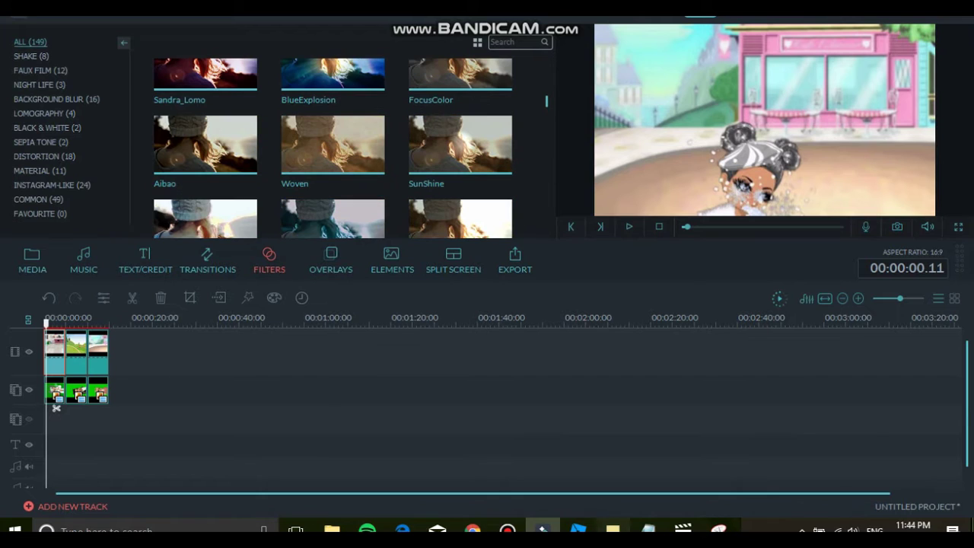
Replace the note text with "go into filters and you can add filters to the backgrounds."
left_click(613, 529)
key("ctrl+a")
key("BackSpace")
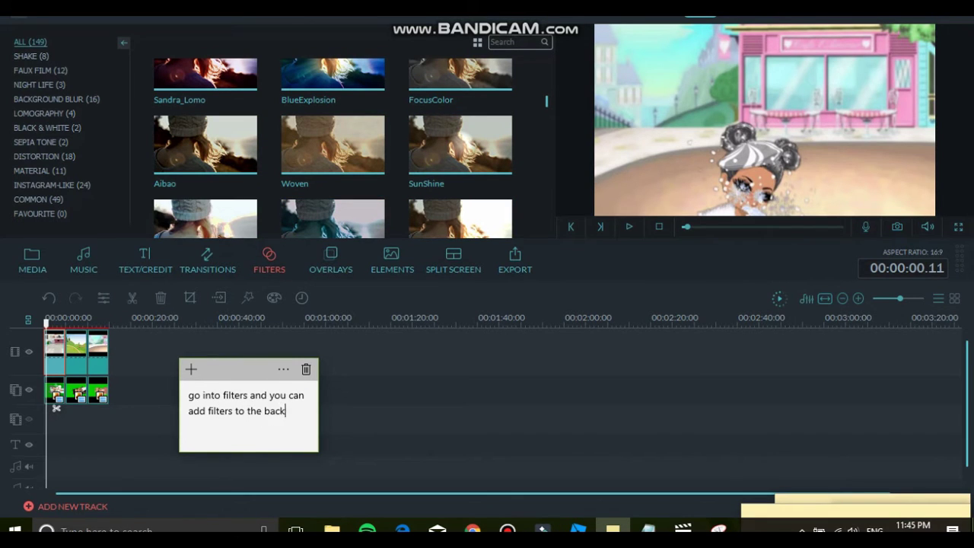
type("nds.")
Add the Bad_TVSignal filter under the first background clip
left_click_drag(546, 101, 546, 128)
scroll(333, 148, "down", 10)
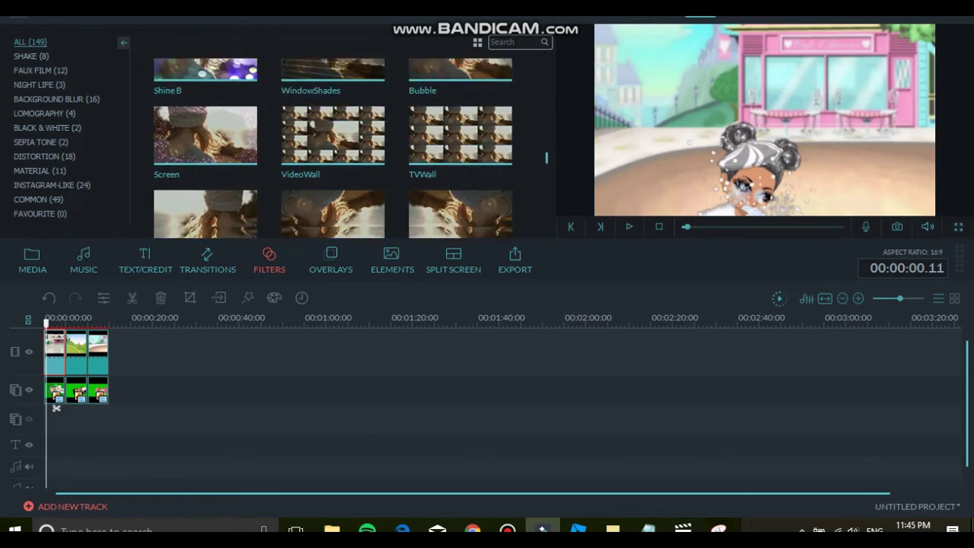
scroll(332, 148, "down", 8)
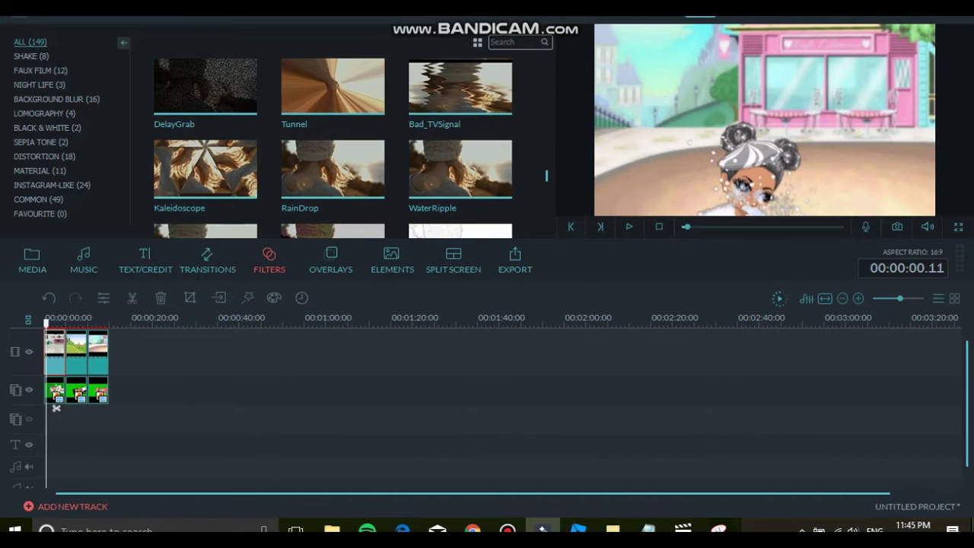
left_click(460, 85)
Continue the note with "add them in and they will be added in the slot under the backgrounds"
left_click(612, 529)
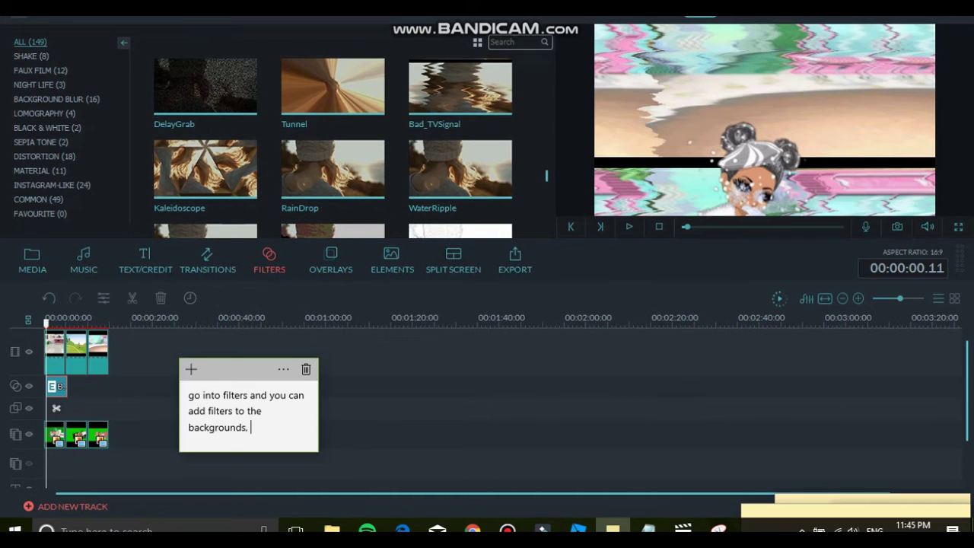
type("add them in and they will be added ")
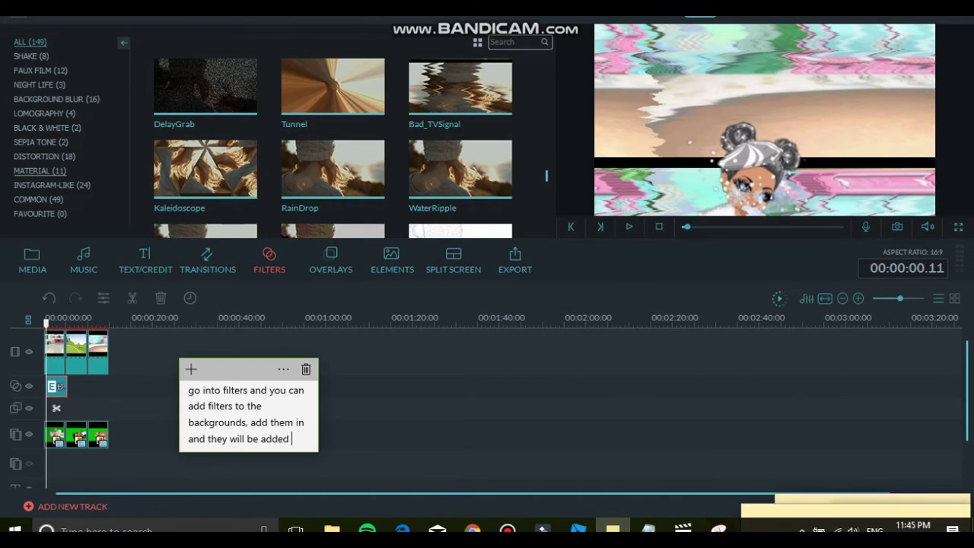
type("in the slot under the backgrounds")
key("Return")
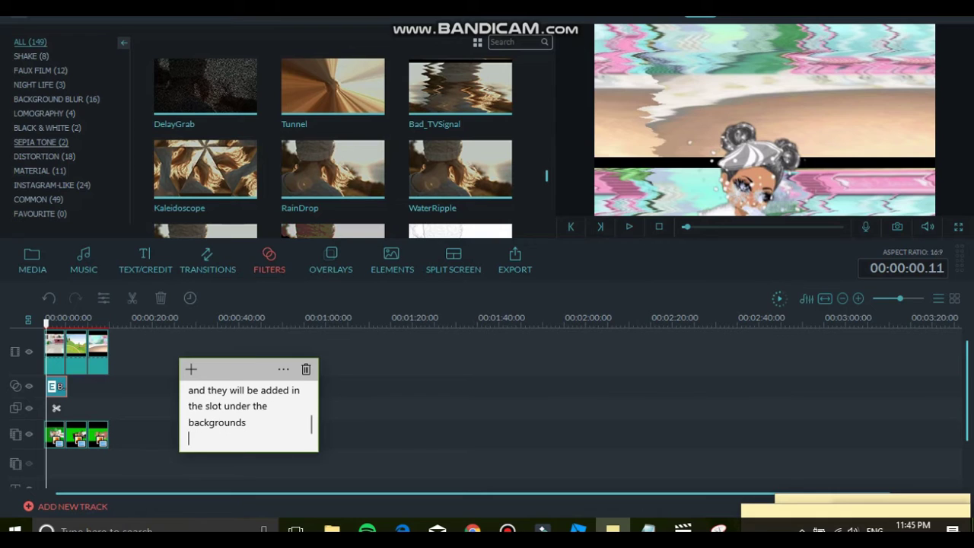
Replace the note text with "do that to each background", and clear the note
key("ctrl+a")
type("do that to each backgrou")
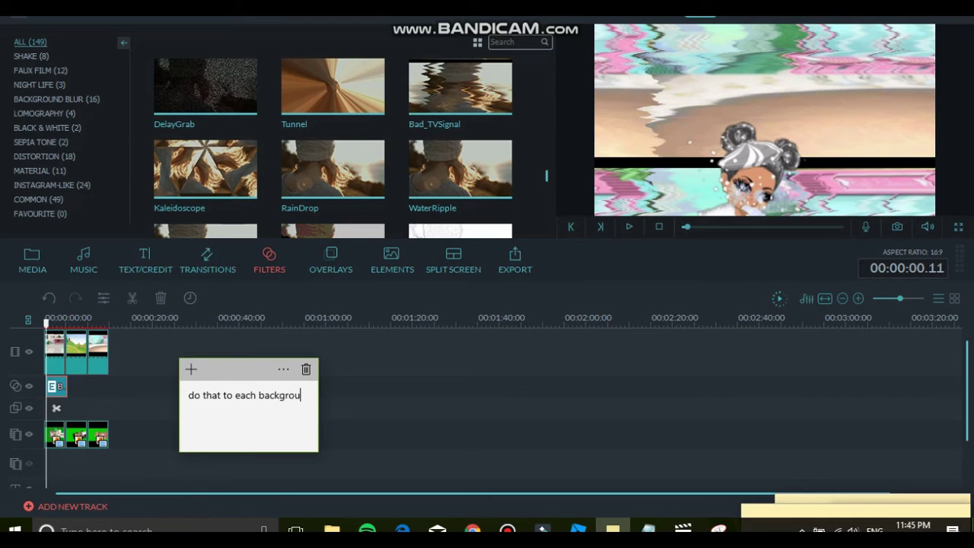
type("nd")
key("Return")
key("ctrl+a")
key("BackSpace")
Add the WaterRipple filter under the second background clip and preview it
left_click(76, 354)
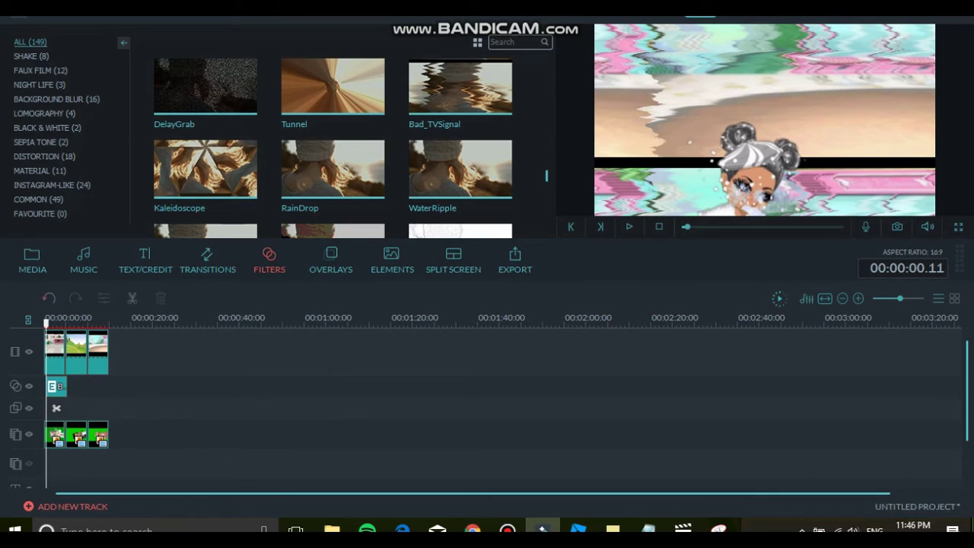
scroll(456, 148, "down", 3)
scroll(457, 148, "up", 2)
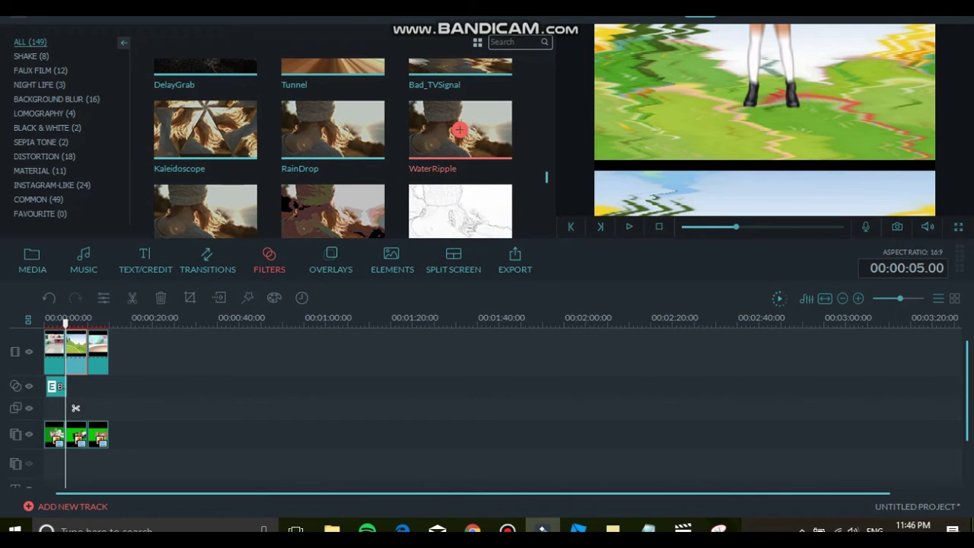
left_click(460, 131)
left_click(629, 227)
Add the RainDrop filter under the third background clip, preview it, and return the playhead to the start
left_click(99, 354)
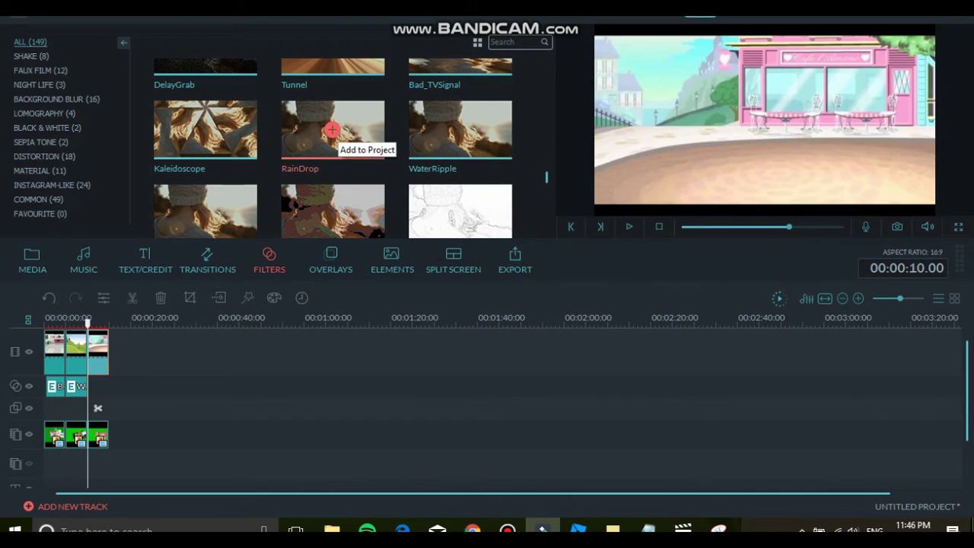
left_click(333, 131)
left_click(630, 227)
left_click_drag(98, 324, 44, 323)
Write in the note that "when done, you can add in transitions if you would like to"
left_click(613, 529)
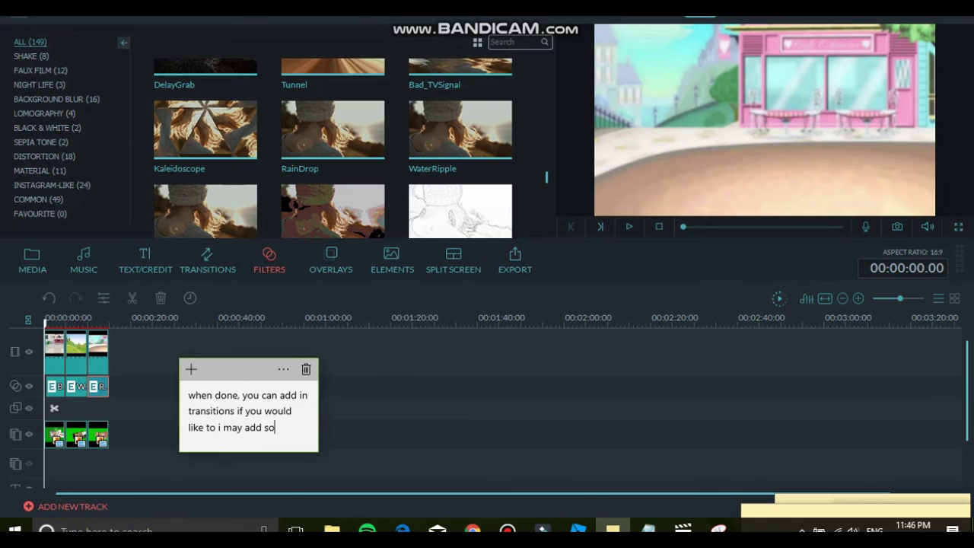
type("this video")
left_click(204, 214)
Show the transitions with the first background clip selected, and rewrite the note as "add these to the backgrounds"
left_click(208, 260)
left_click(55, 354)
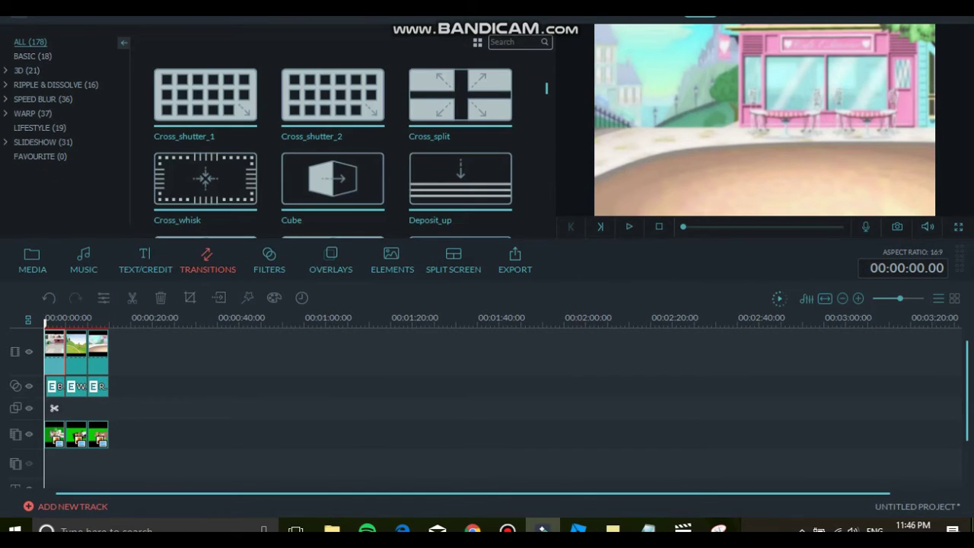
left_click(613, 529)
key("ctrl+a")
type("add these to the backg")
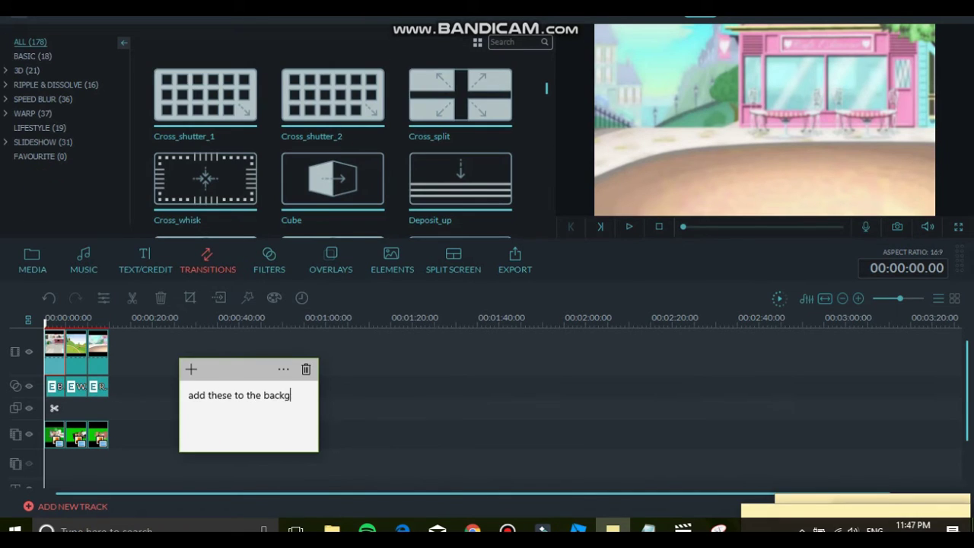
type("rounds")
Add the Cross_split transition between the first and second background clips, preview it, and browse further transitions
left_click(213, 183)
left_click(460, 95)
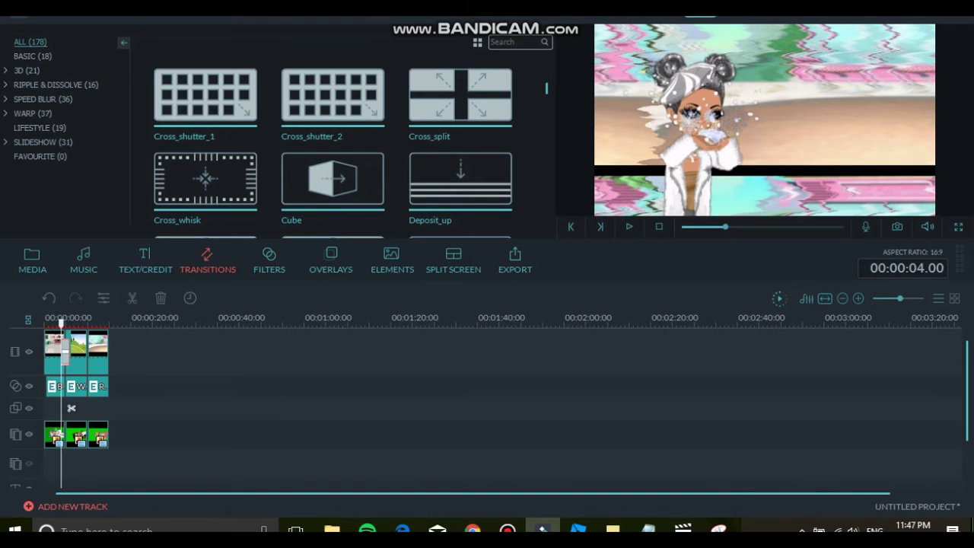
left_click(629, 227)
left_click(629, 227)
scroll(333, 152, "down", 7)
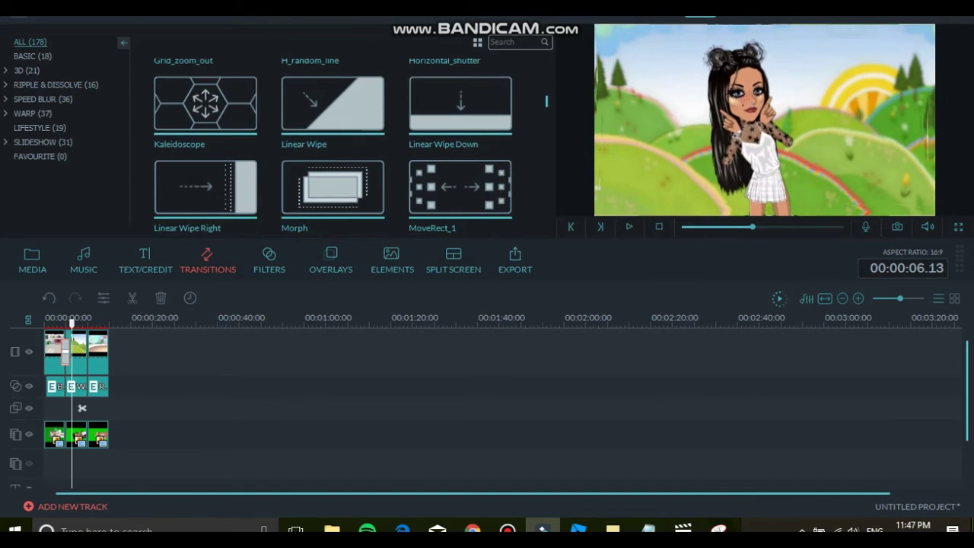
Add the Kaleidoscope transition between the second and third background clips and preview it
left_click(206, 104)
left_click(628, 226)
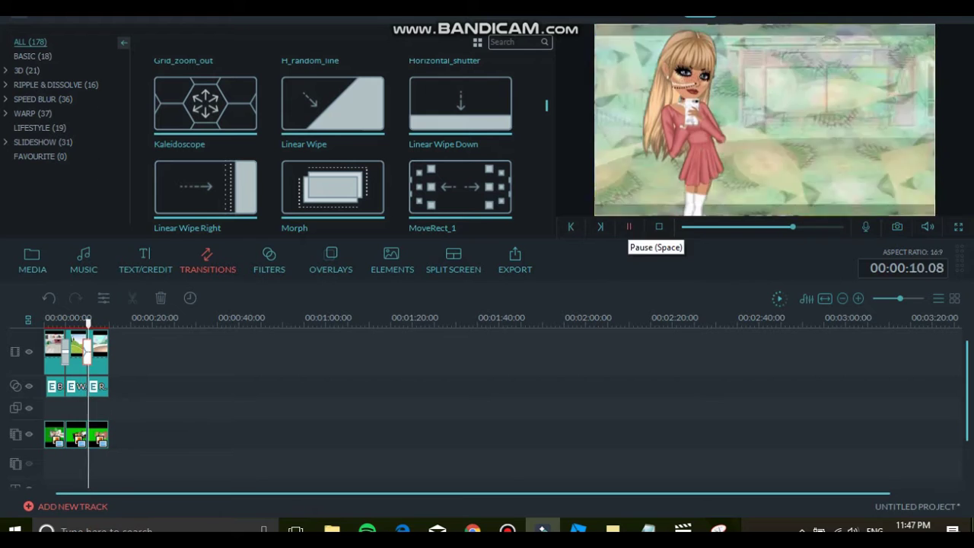
left_click(629, 226)
Add the Ripper transition at the end of the third background clip and preview the transitions
scroll(460, 187, "down", 2)
left_click(459, 187)
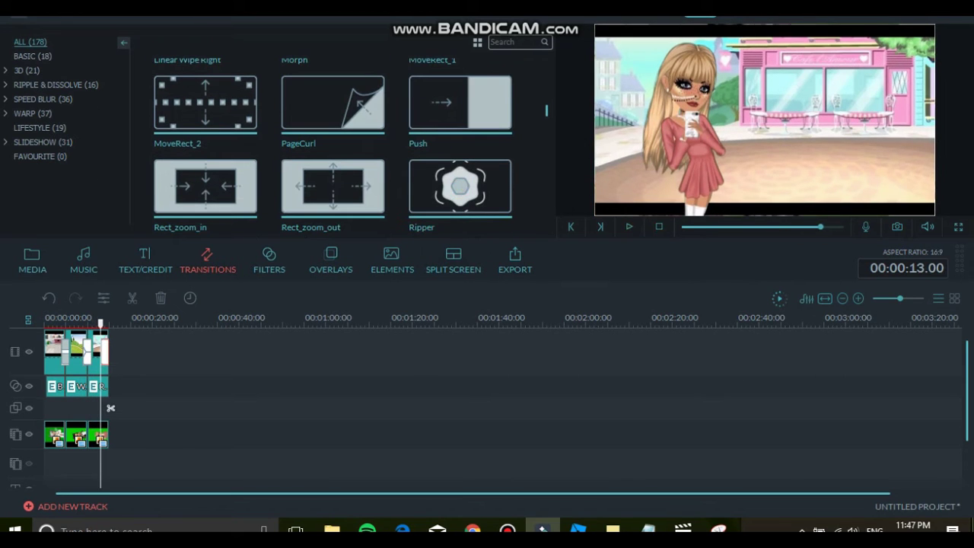
left_click(629, 226)
left_click(629, 226)
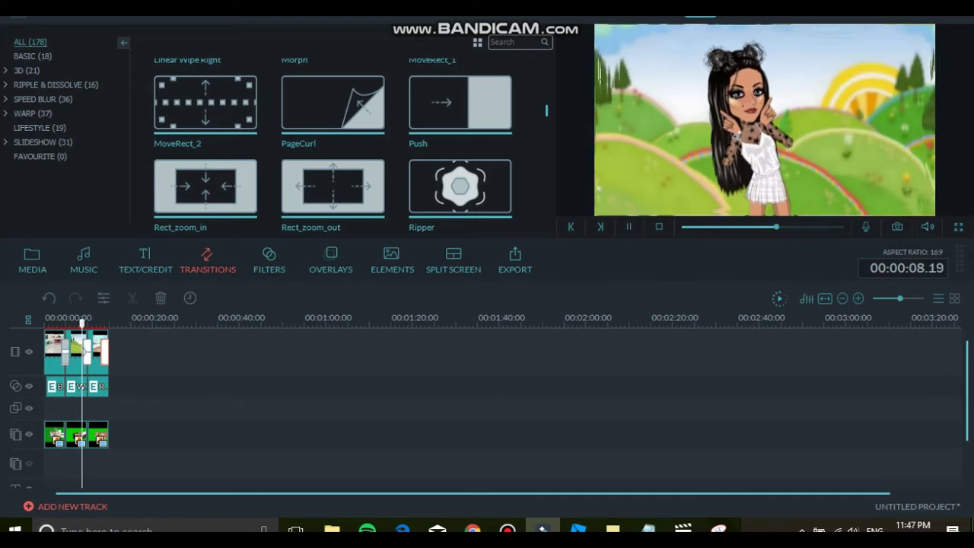
left_click(628, 226)
Rewrite the note to explain adding text: choose any background added before and go into the text/credit section on the top bar
left_click(612, 529)
key("ctrl+a")
key("BackSpace")
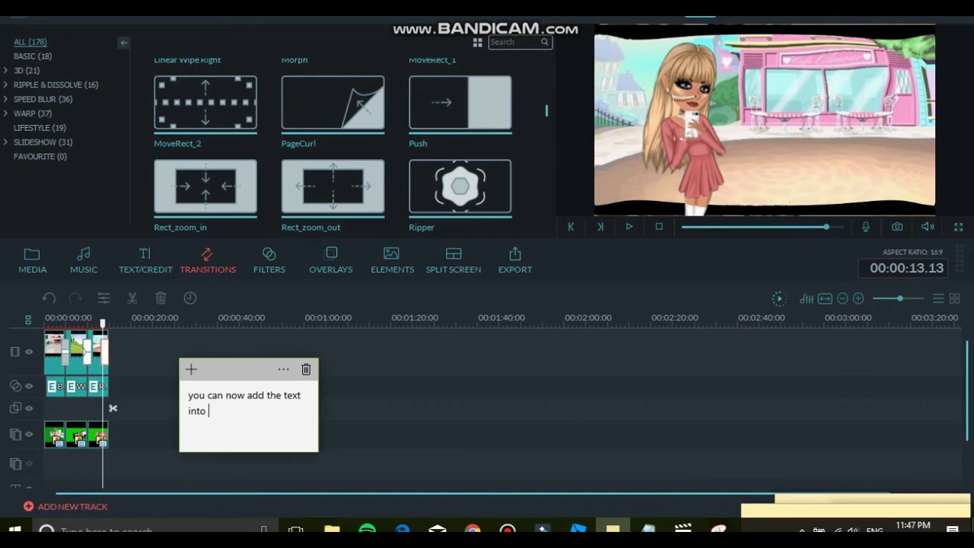
type("ckground ")
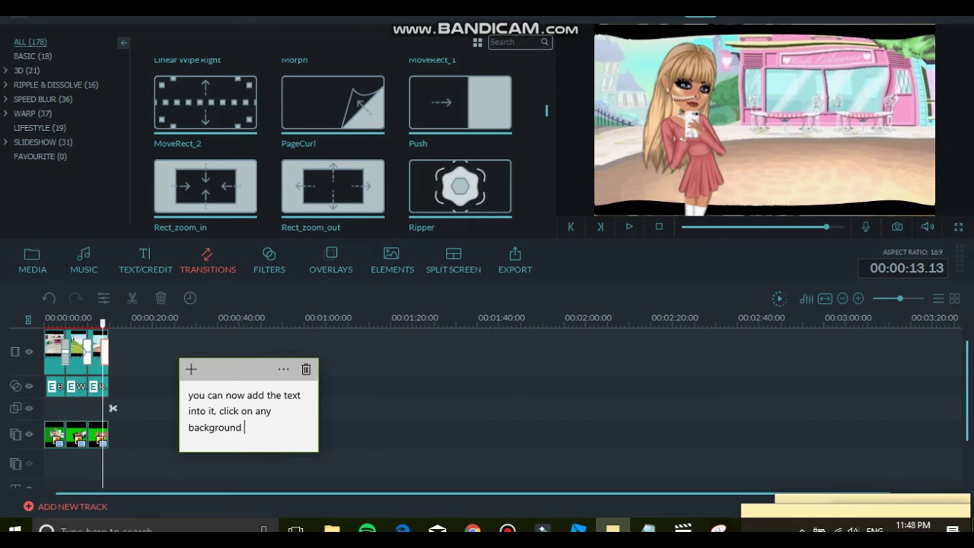
type("you added in before and ad")
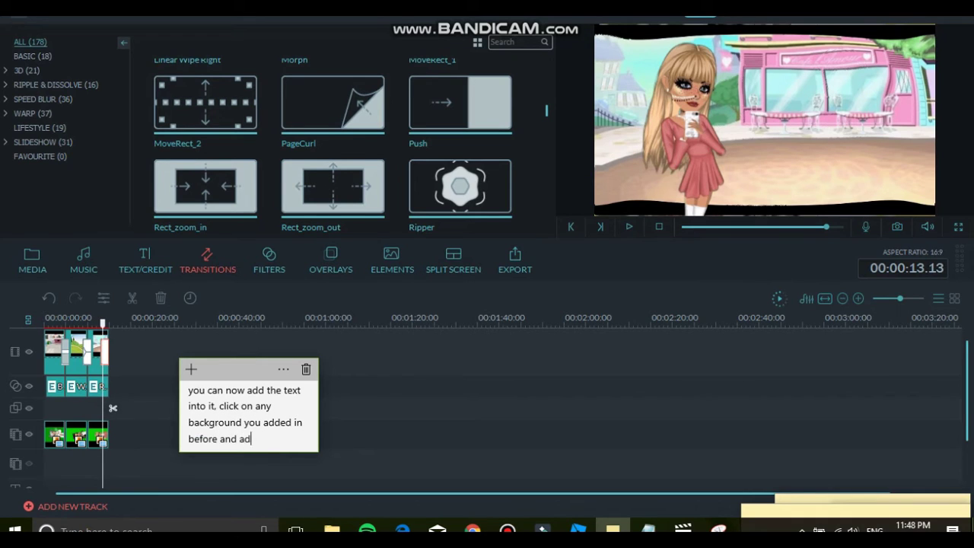
type("d text onto it by going i")
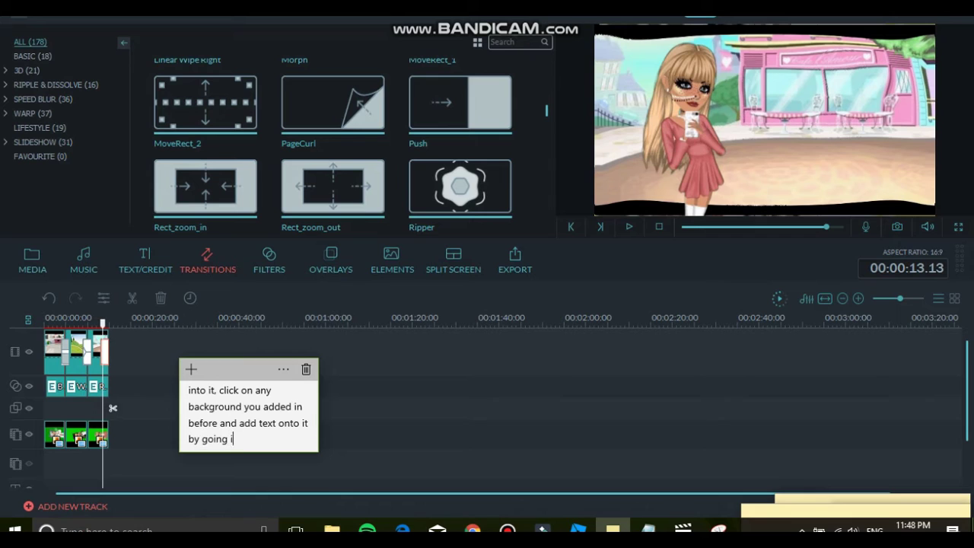
type("nto the text/credit ")
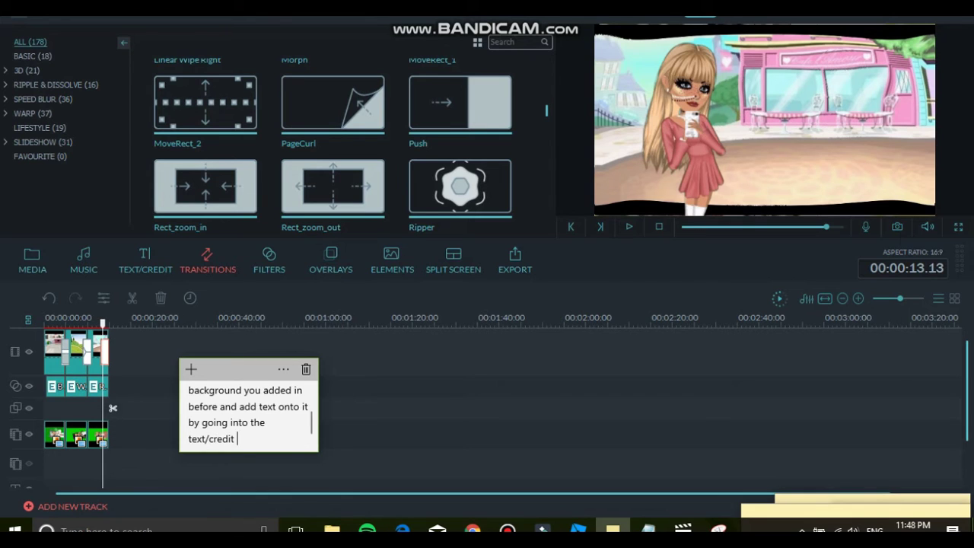
type("section on the top bar")
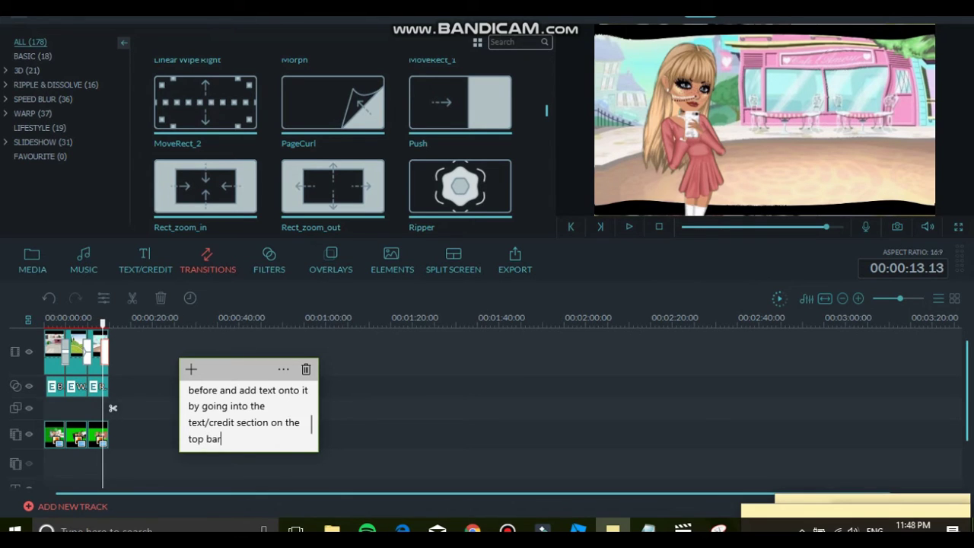
key("ctrl+a")
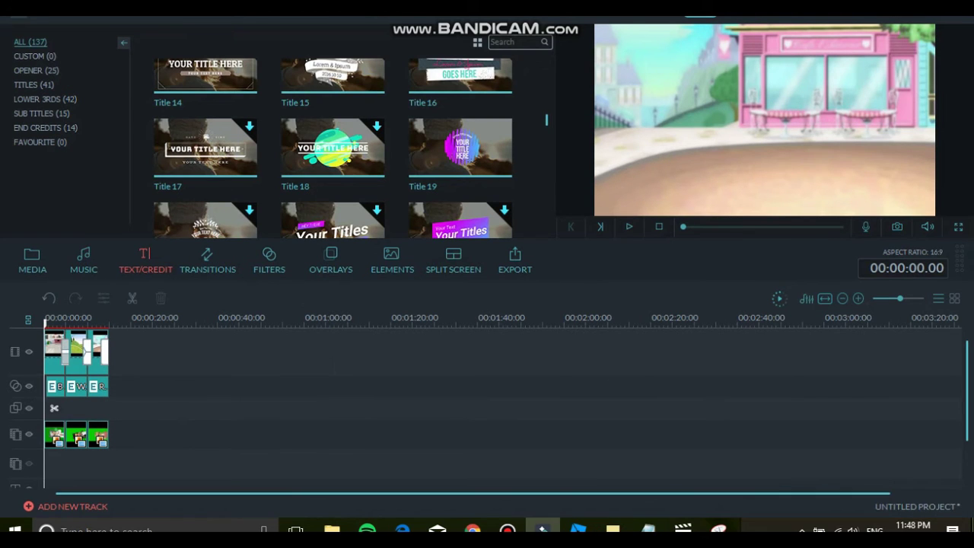
Browse the title styles and download Title 18 for the first background clip
scroll(333, 148, "down", 2)
scroll(333, 148, "up", 5)
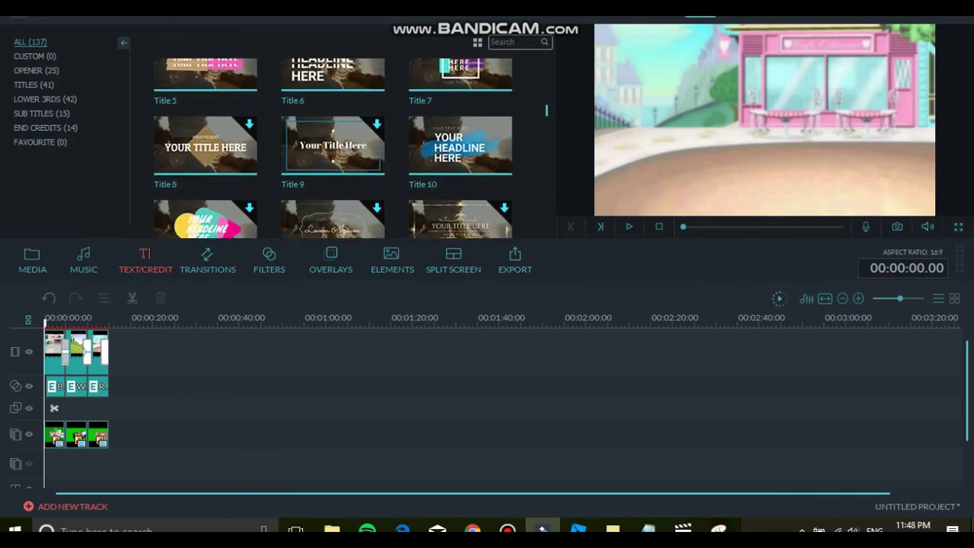
scroll(332, 166, "up", 2)
scroll(332, 166, "down", 5)
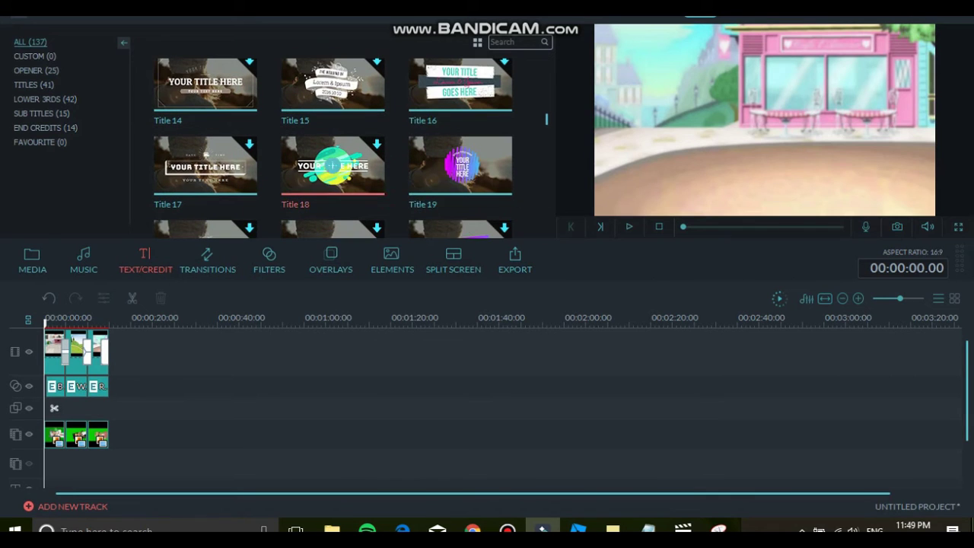
left_click(332, 166)
Rewrite the note as "and download the text style this wont take long" and return to the video editor
key("alt+Tab")
key("ctrl+a")
type("and down")
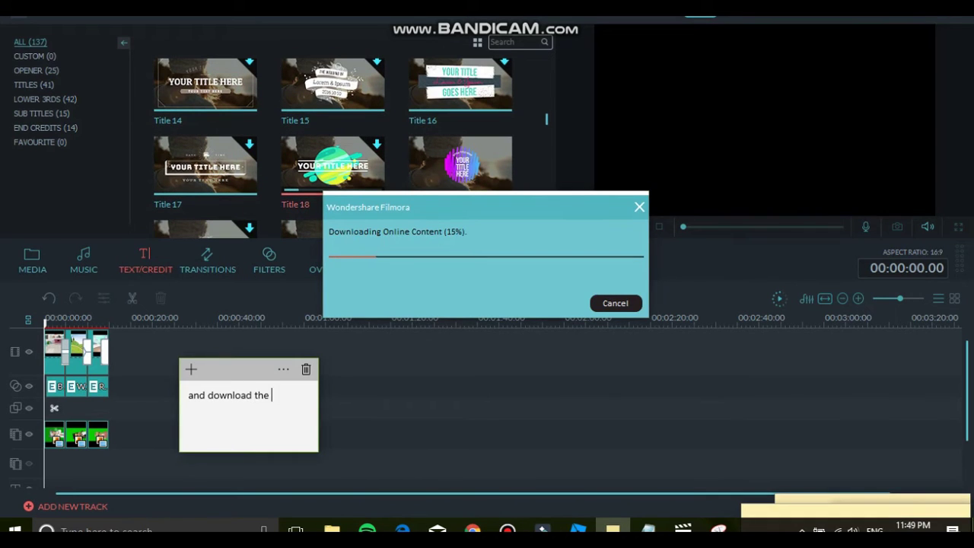
type("load the text style this wont take lon")
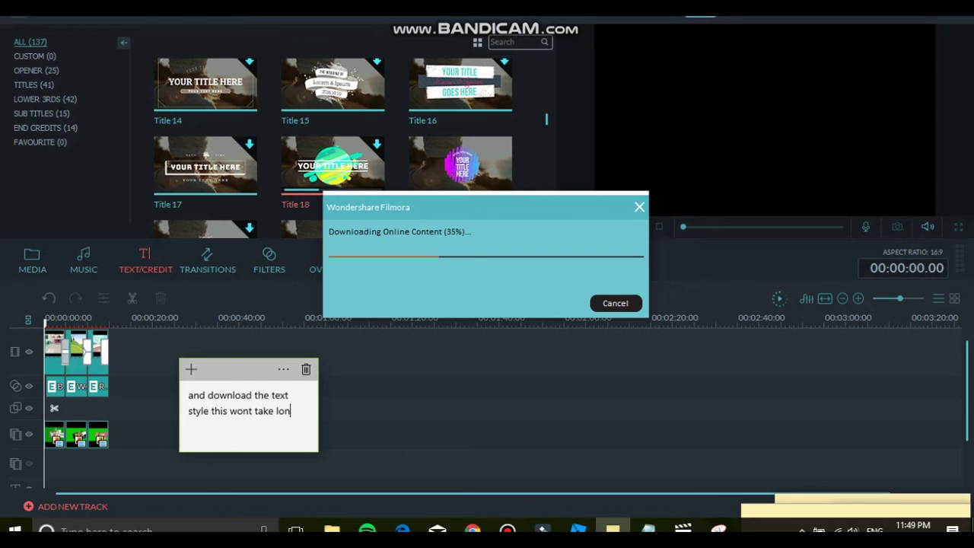
type("g")
key("alt+Tab")
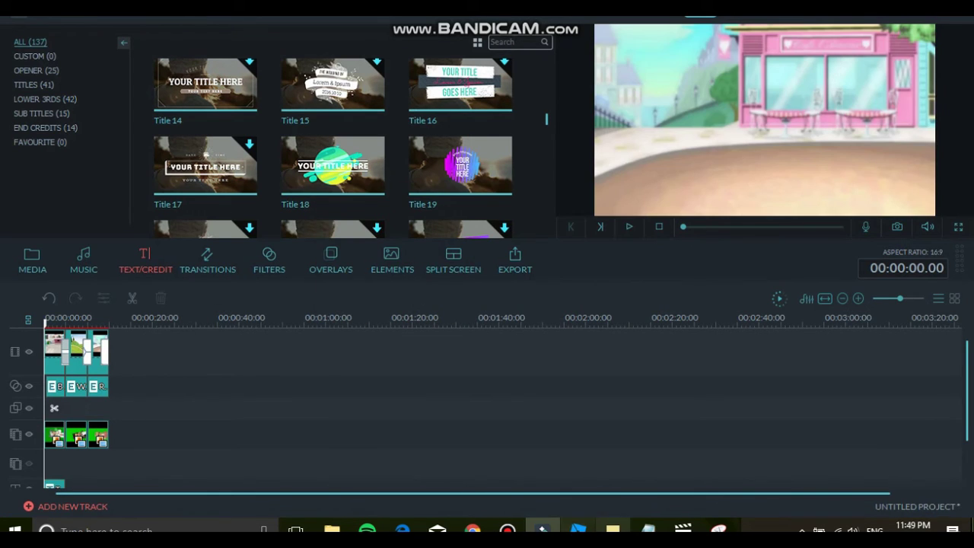
Rewrite the note as "play the current video until you get to were the text comes into the frame"
left_click(612, 528)
key("ctrl+a")
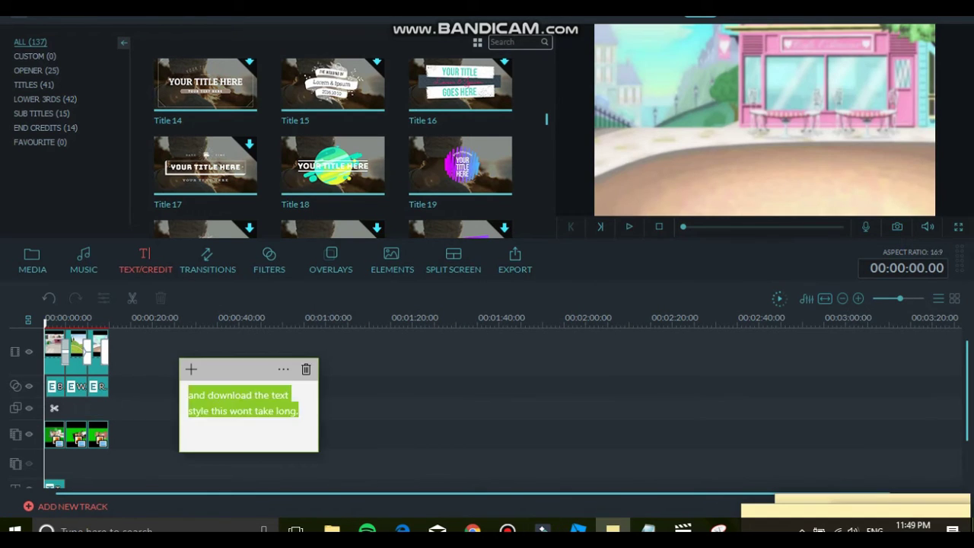
type("play the current video until you get to were the text comes into the frame")
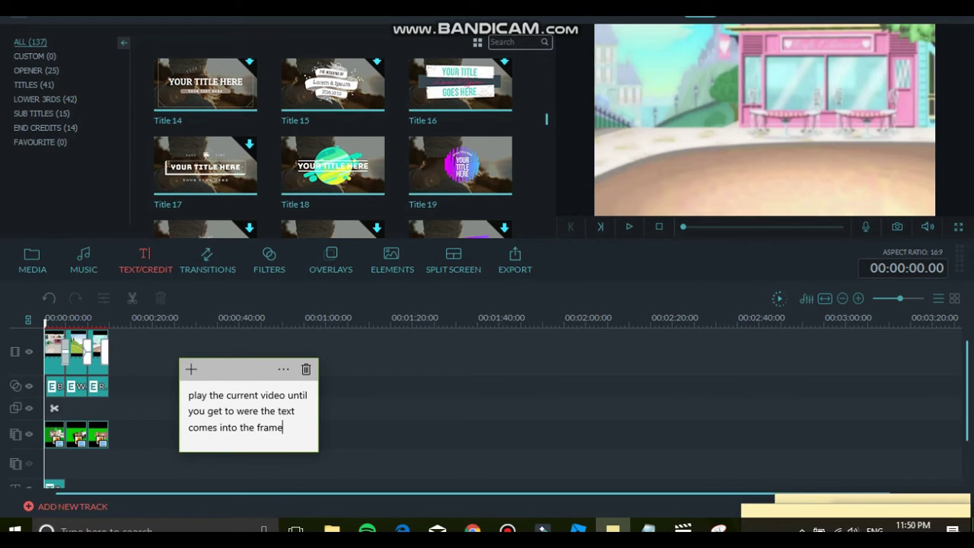
Play the video until the title comes into frame, pause it, and rewrite the note as "pause it and click onto the text bubble"
key("alt+Tab")
key("space")
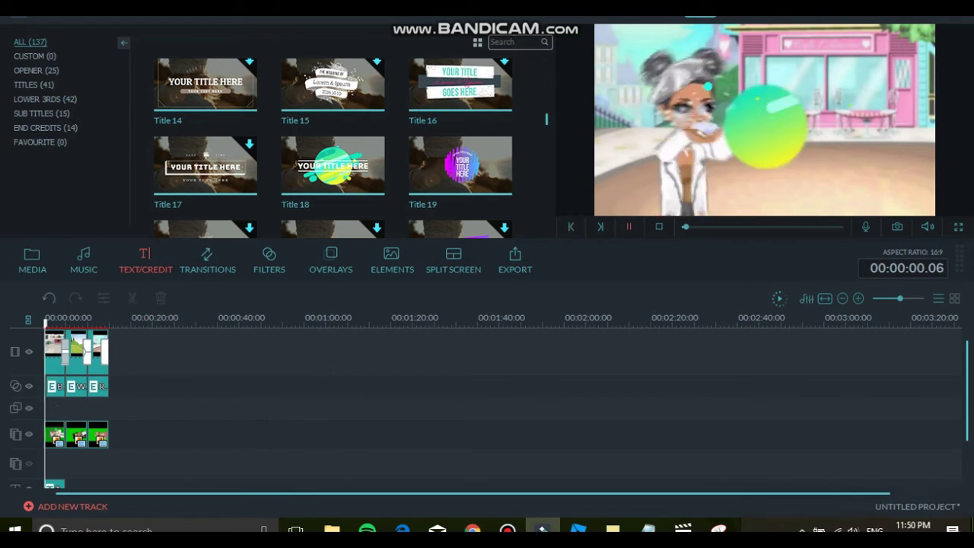
key("space")
key("alt+Tab")
key("ctrl+a")
type("pause i")
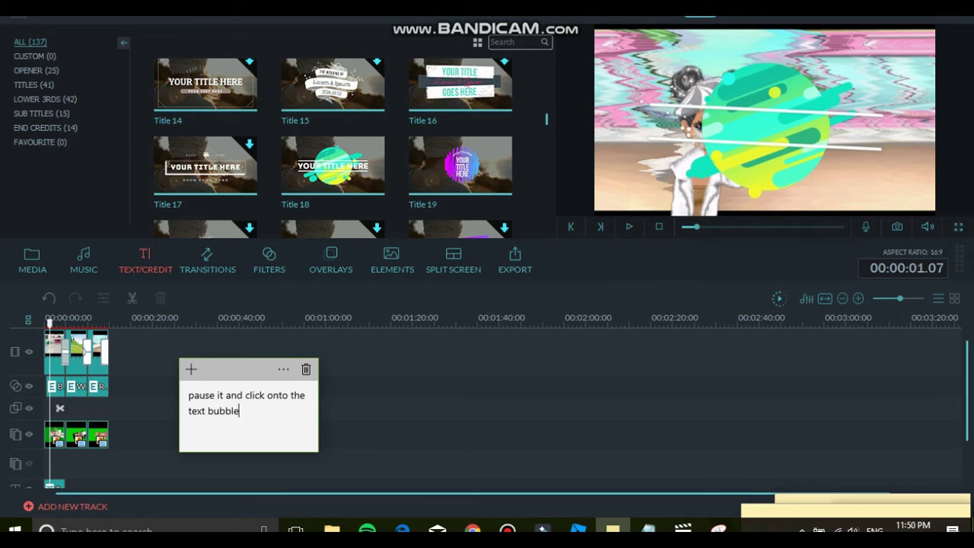
Play on until the full title is showing, pause, and open its "YOUR TITLE HERE" text for editing
key("alt+Tab")
left_click(629, 227)
left_click(630, 227)
double_click(764, 127)
Append "DOUBLE CLICK :D" to the note about the text bubble
key("alt+Tab")
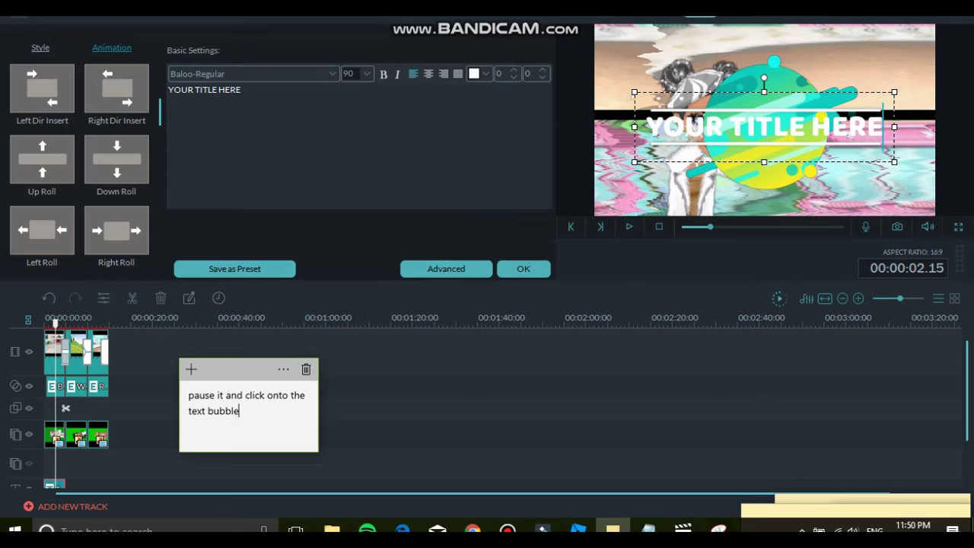
key("Caps_Lock")
type("DOUBLE CLICK :D")
Replace the note's text with "And change the text"
key("ctrl+a")
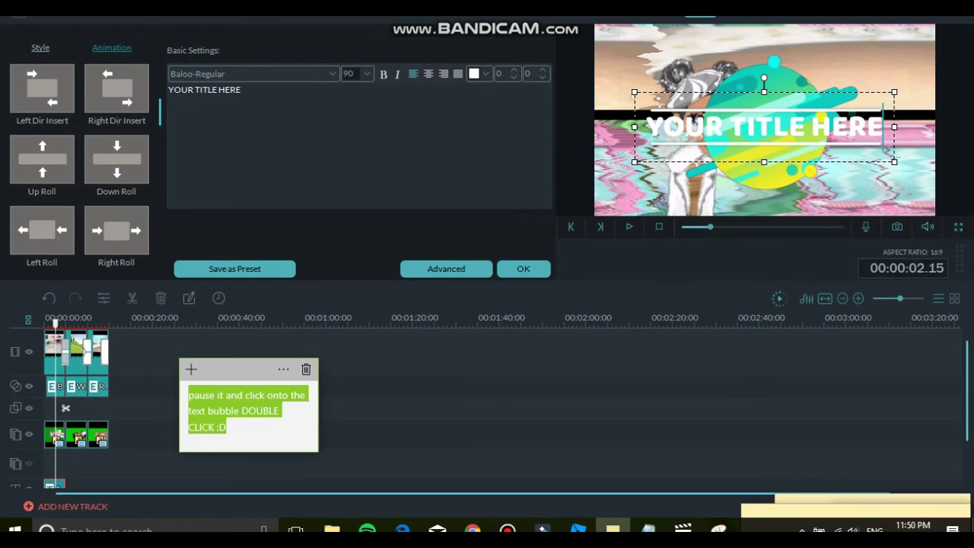
key("BackSpace")
type("And change the text")
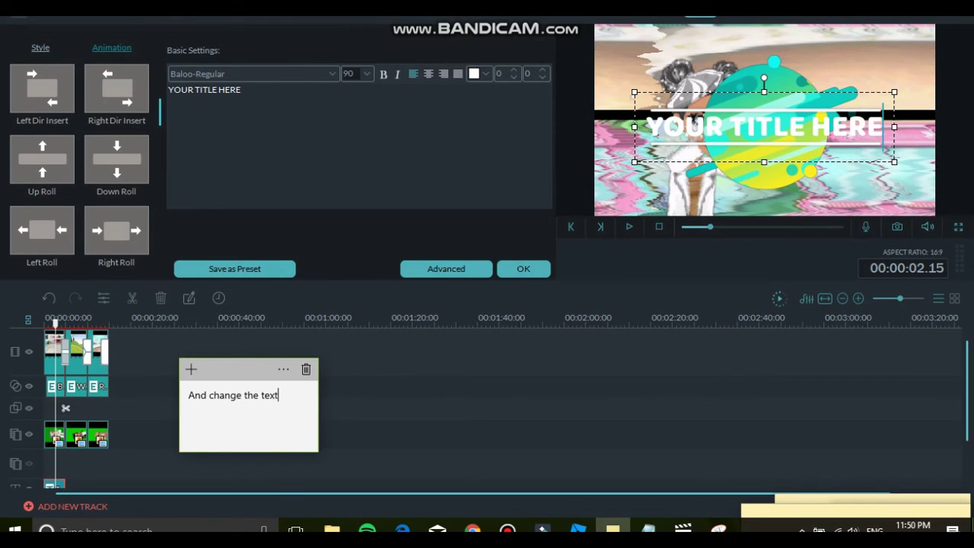
Replace the title's placeholder text with "You're" and move it onto the coloured circle
left_click(881, 127)
key("BackSpace")
key("BackSpace")
key("BackSpace")
key("BackSpace")
key("BackSpace")
key("BackSpace")
key("BackSpace")
key("BackSpace")
key("BackSpace")
key("BackSpace")
key("BackSpace")
key("BackSpace")
key("BackSpace")
key("BackSpace")
key("BackSpace")
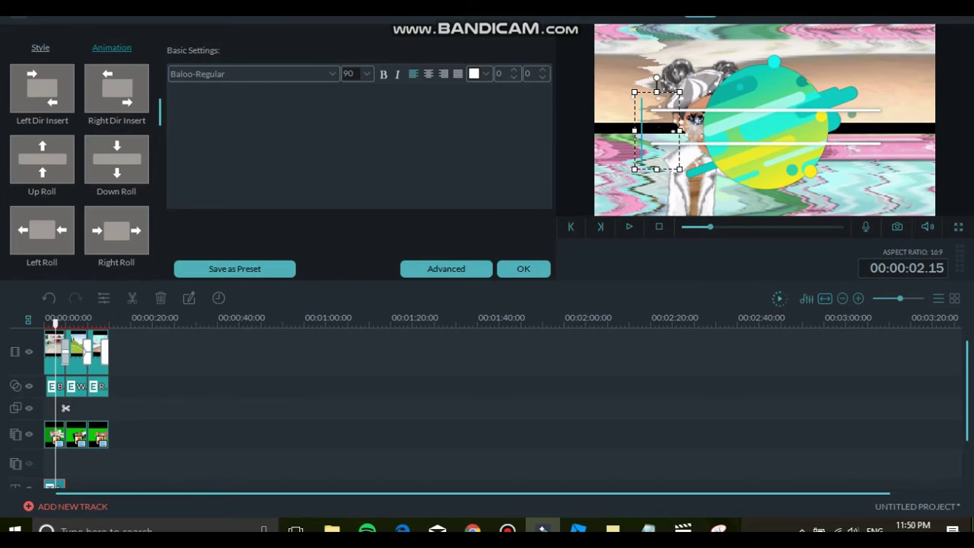
key("Caps_Lock")
key("Caps_Lock")
type("t")
key("BackSpace")
key("Caps_Lock")
type("You're")
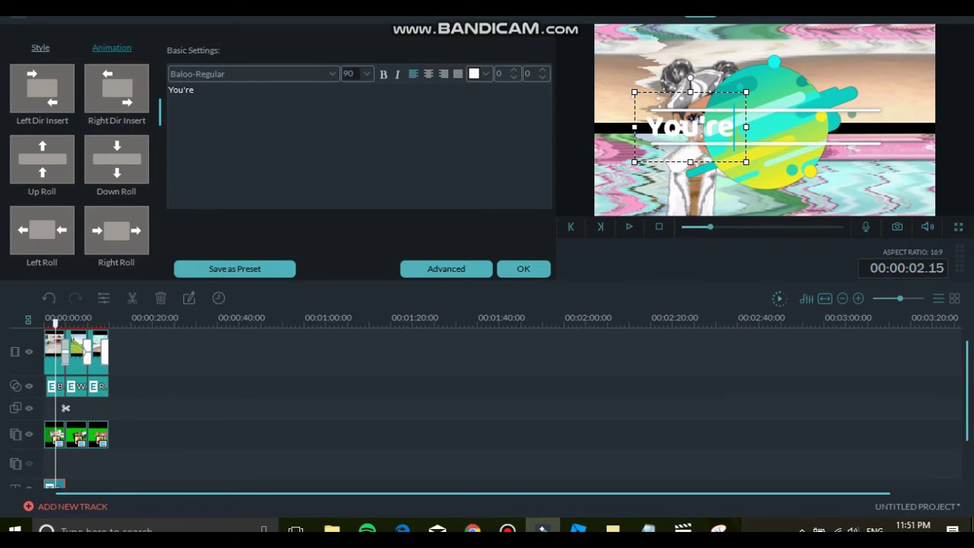
left_click_drag(690, 128, 748, 127)
Rewrite the note as "you can also move them around and change the colours on the far left" and move it over the text settings
left_click(613, 528)
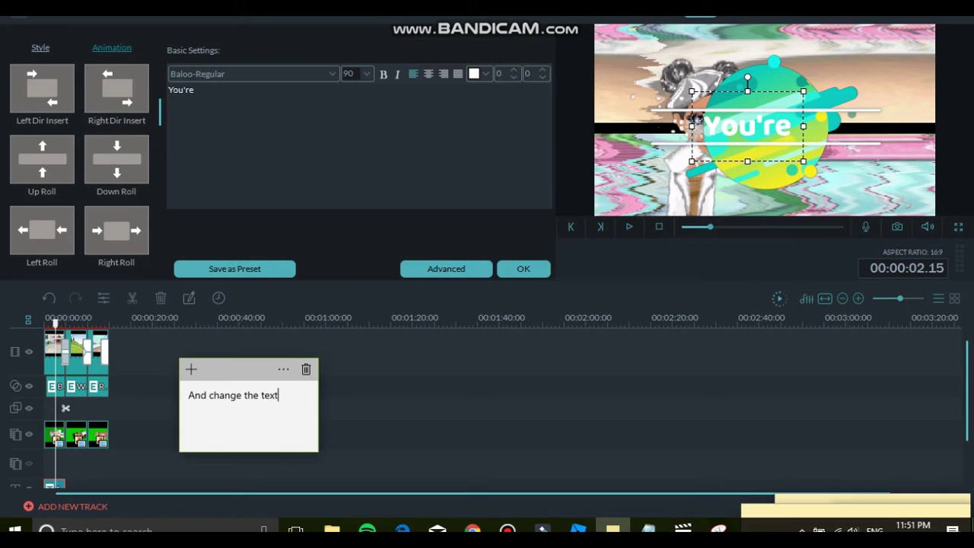
key("ctrl+a")
type("you can also move them around")
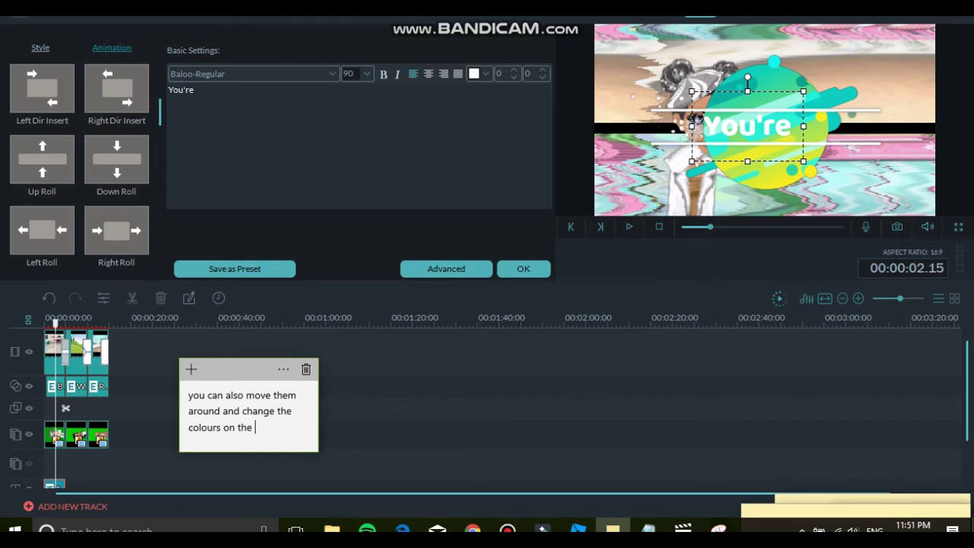
left_click_drag(236, 370, 380, 174)
Show the font and colour options for "You're", and centre the text within the title's circle
left_click(331, 74)
left_click(332, 74)
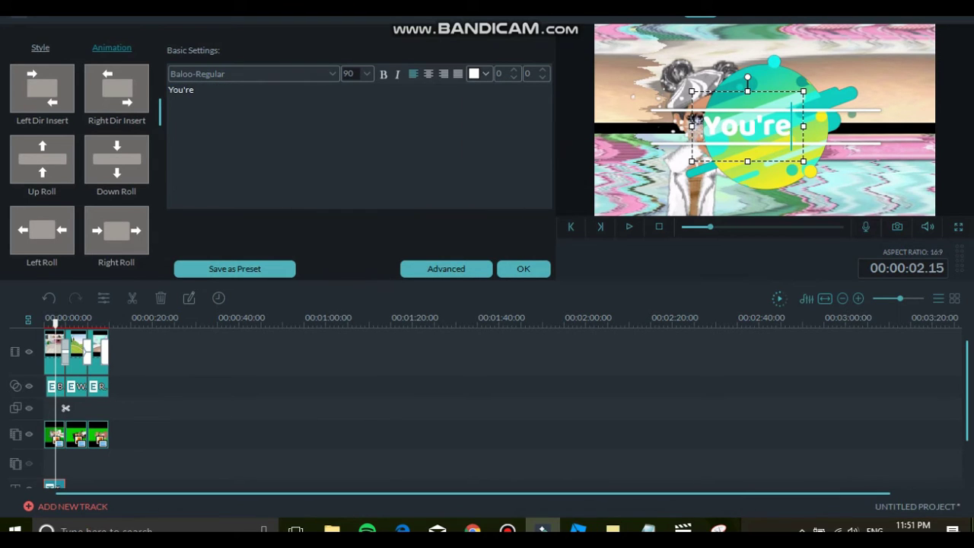
left_click(485, 73)
left_click(485, 90)
left_click(486, 74)
left_click(554, 136)
left_click_drag(747, 127, 764, 126)
left_click(655, 404)
Replace the note's text with "do that with all the texts youve added in"
left_click(612, 529)
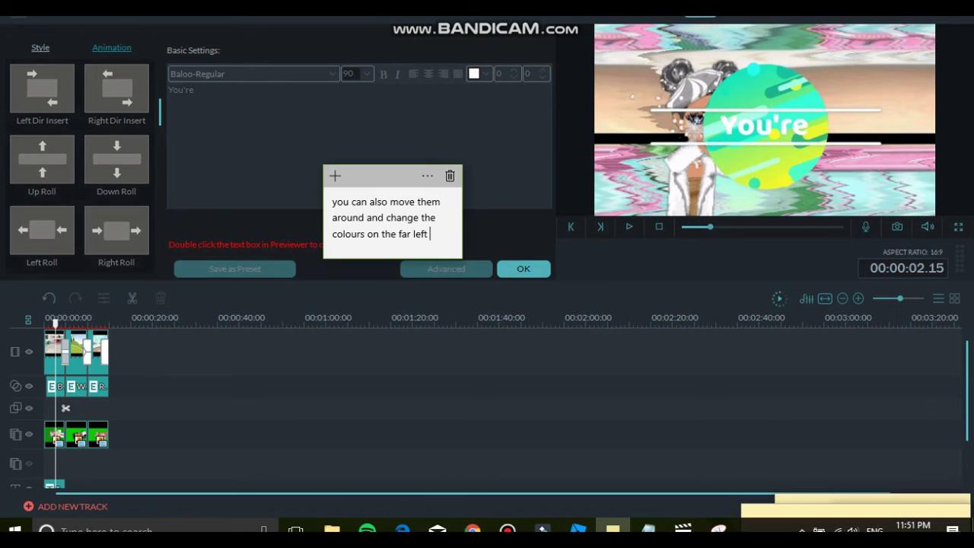
key("ctrl+a")
type("d")
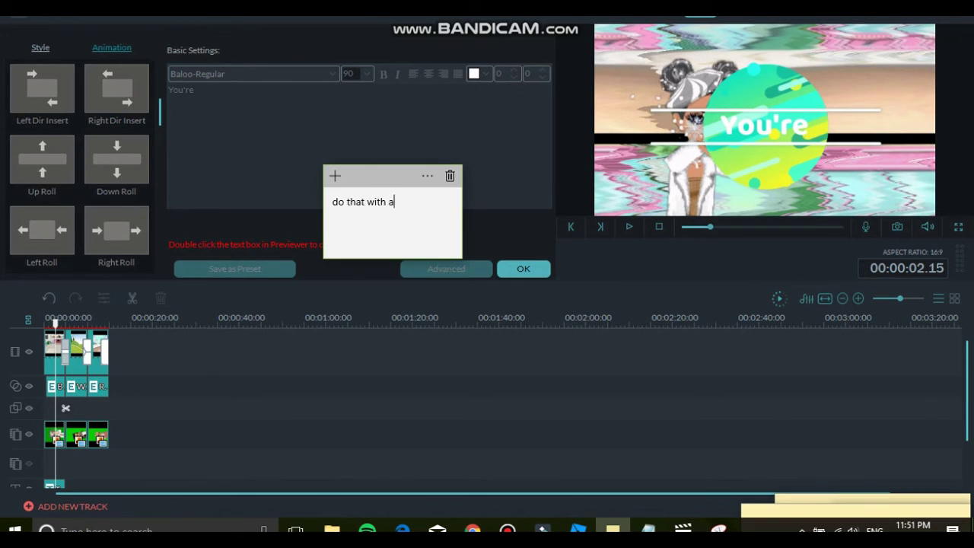
type("o that with all the texts youve added in")
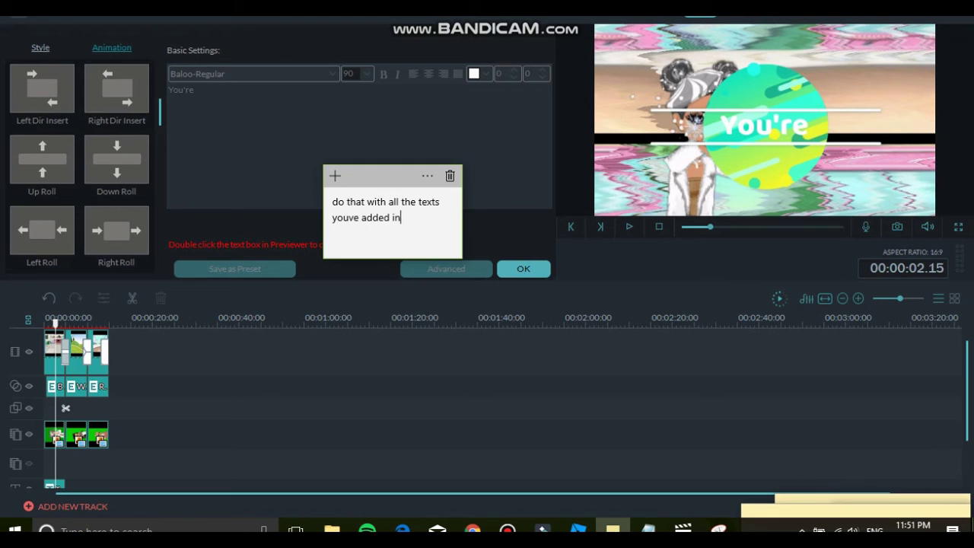
Preview the second background clip and add a title reading "Watching" over it
left_click(612, 530)
left_click(76, 350)
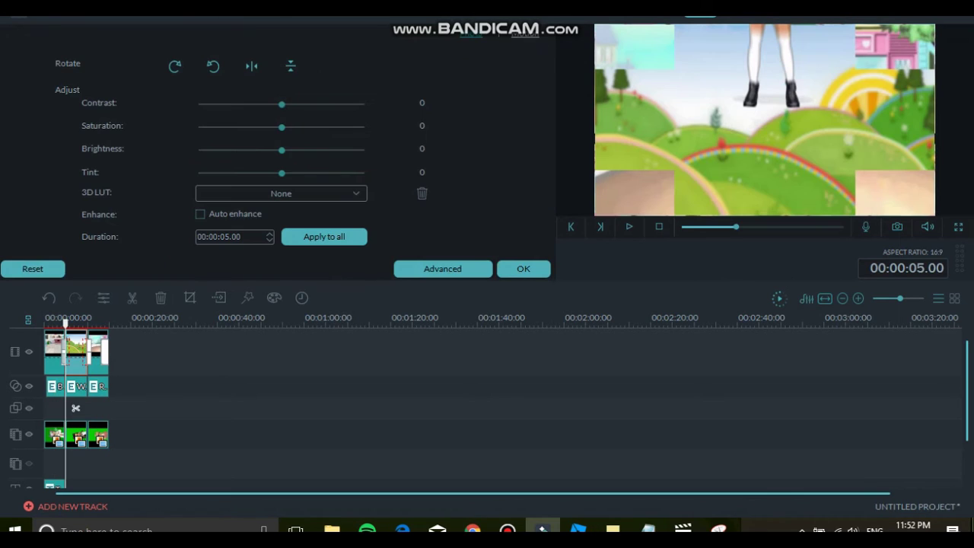
left_click(523, 269)
left_click(628, 226)
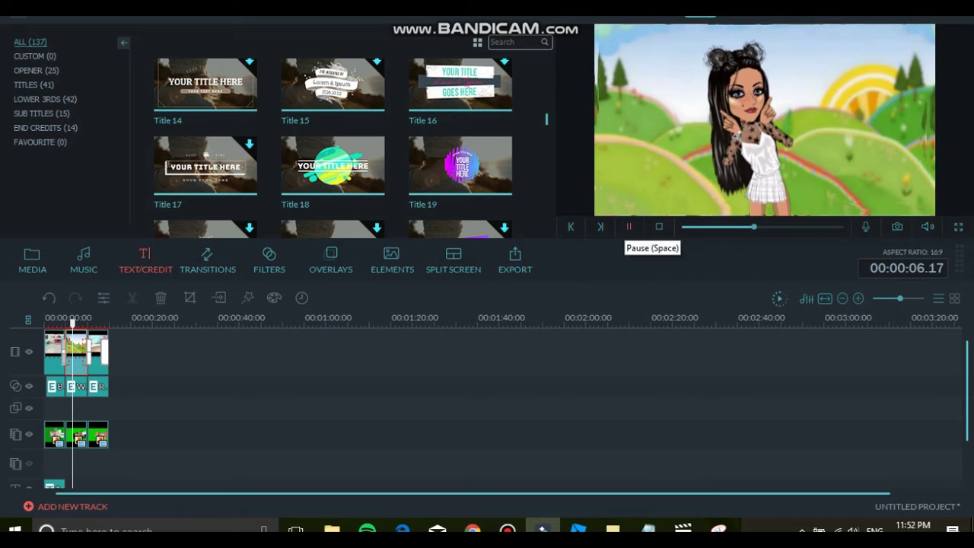
left_click(629, 226)
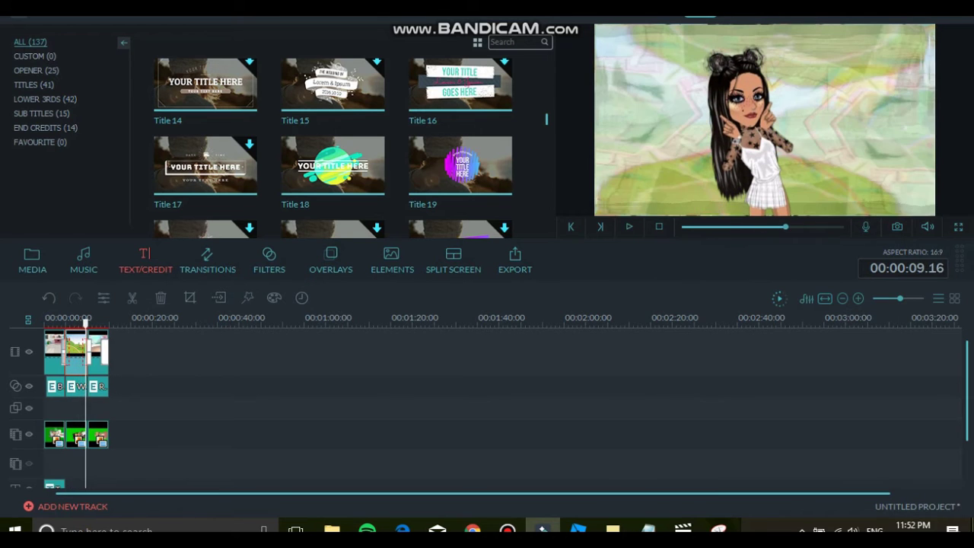
left_click(68, 323)
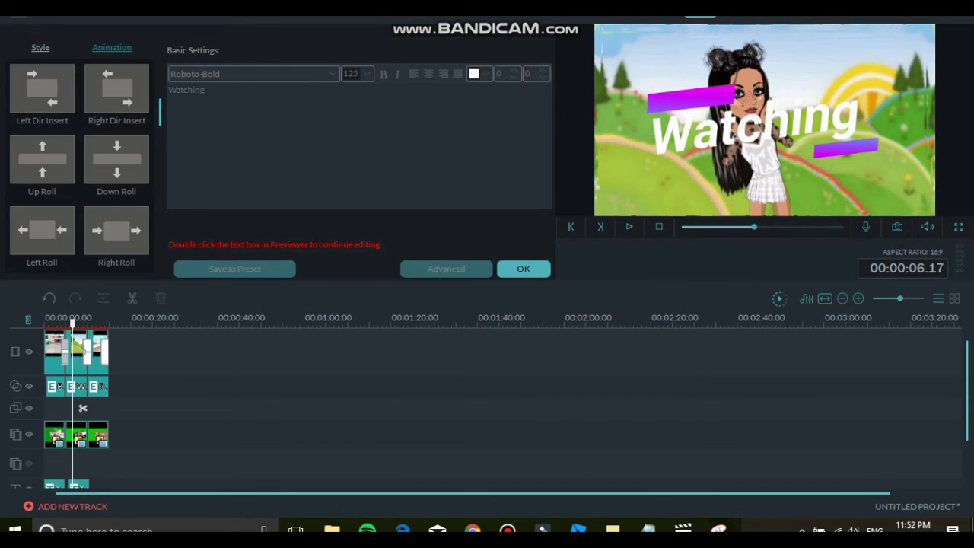
left_click(524, 269)
Browse the title presets and add a plain script-style title over the third background clip
scroll(502, 152, "down", 5)
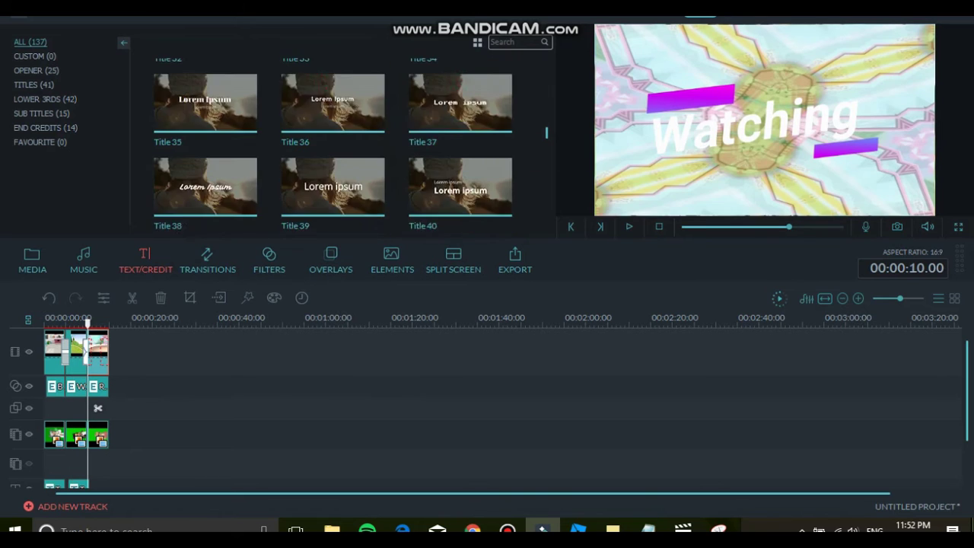
scroll(335, 152, "down", 2)
left_click(205, 132)
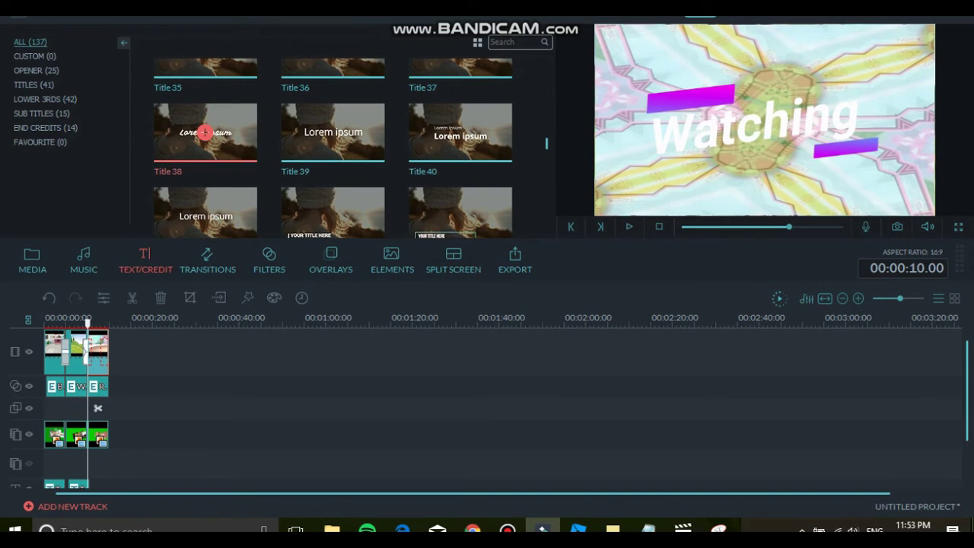
scroll(335, 153, "down", 2)
scroll(335, 153, "up", 4)
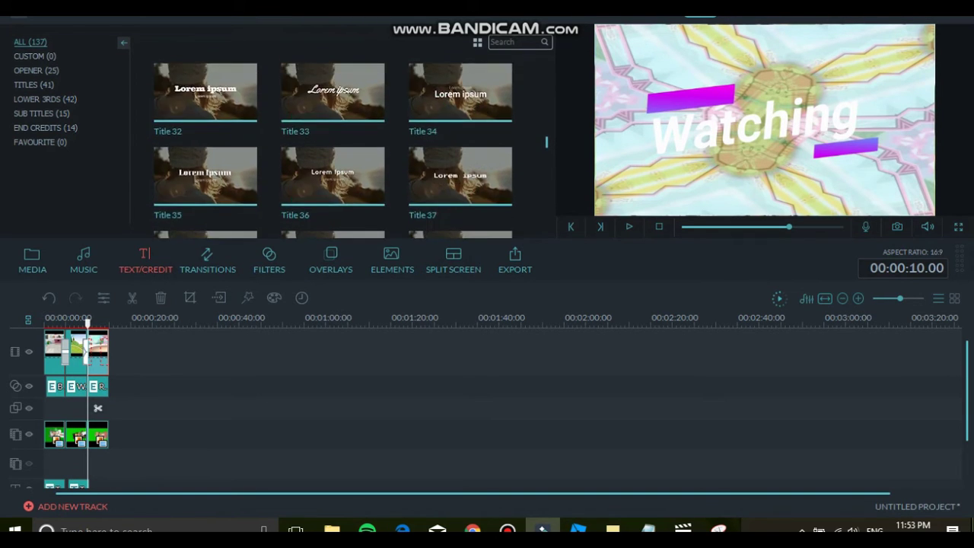
scroll(334, 148, "up", 1)
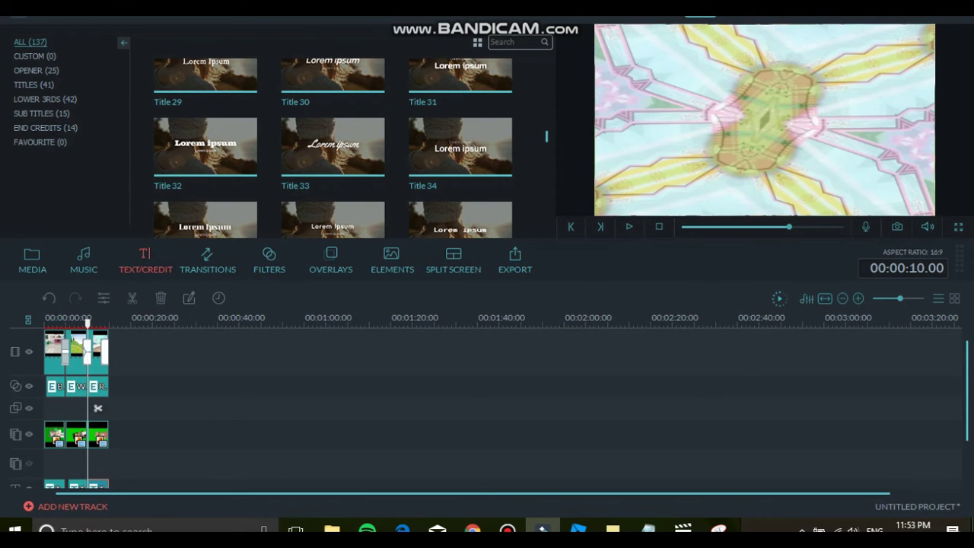
Replace the third clip's title text with "Welcoming" followed by the username, and shift the title slightly down and to the left
left_click(630, 227)
left_click(629, 226)
double_click(792, 113)
key("BackSpace")
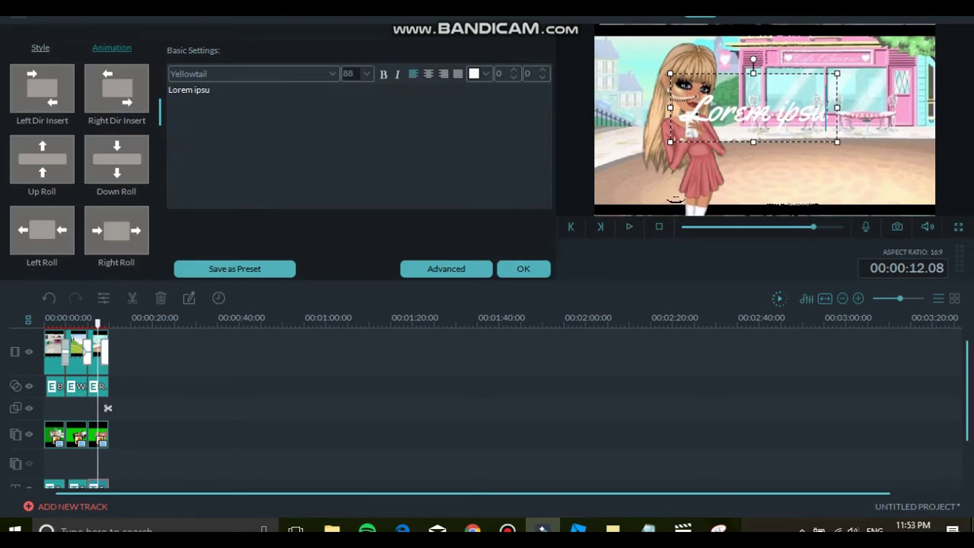
key("ctrl+a")
key("BackSpace")
type("Welcoming")
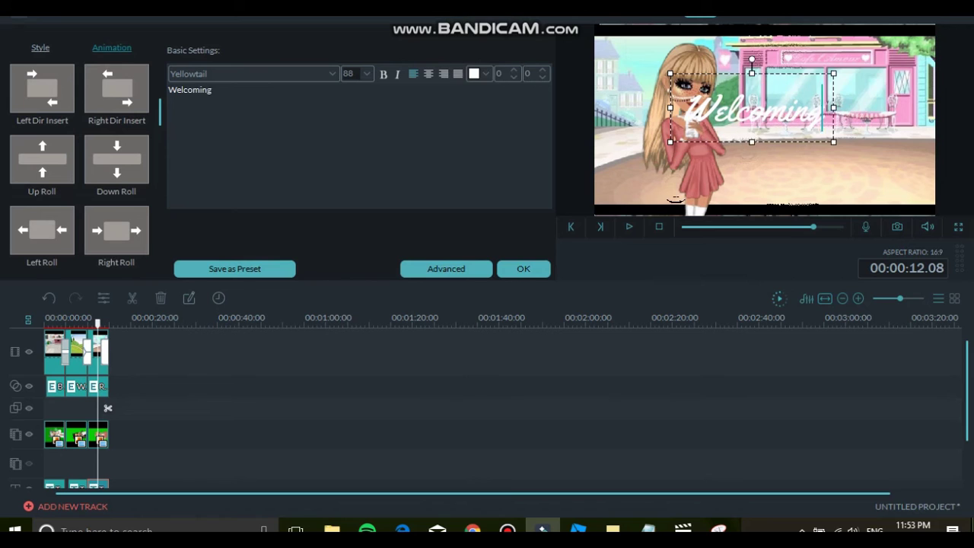
type("Lauriix")
left_click(693, 188)
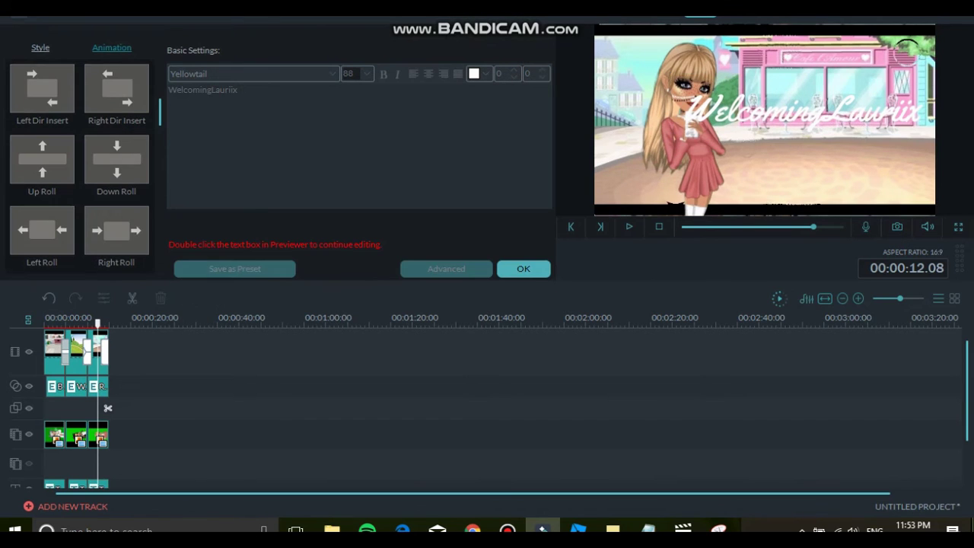
left_click_drag(805, 111, 789, 121)
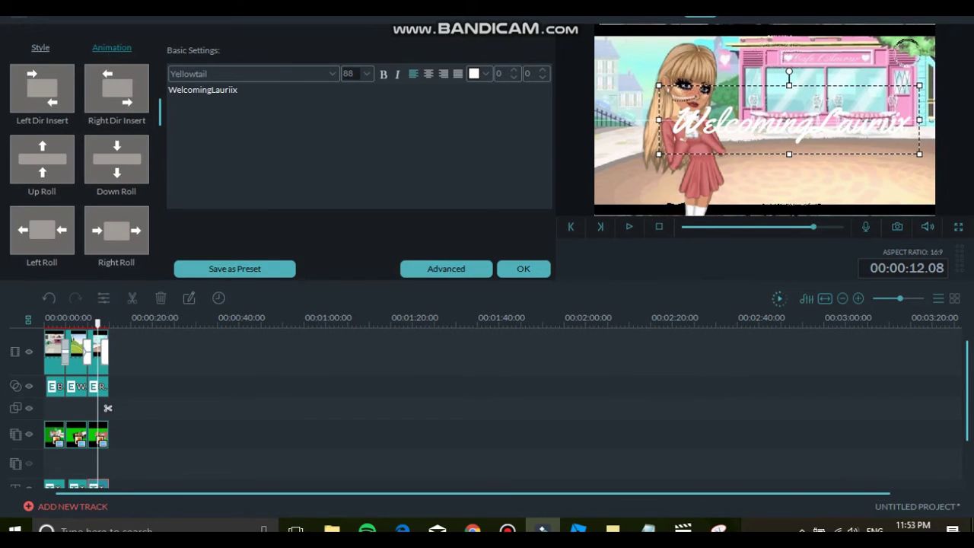
Try black and other colours on the third clip's title text, and return it to white
left_click(486, 73)
left_click(476, 91)
left_click(484, 73)
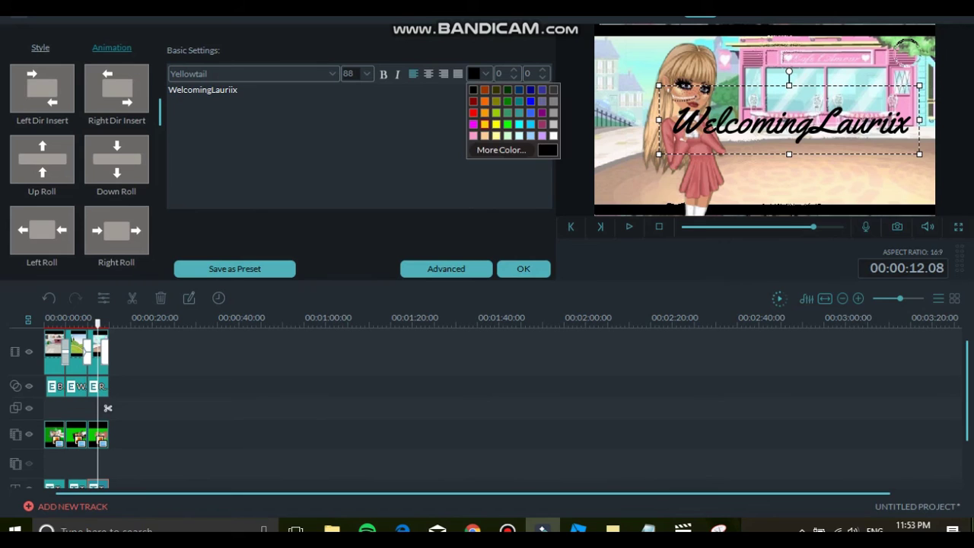
left_click(485, 136)
left_click(485, 73)
left_click(542, 135)
left_click(788, 183)
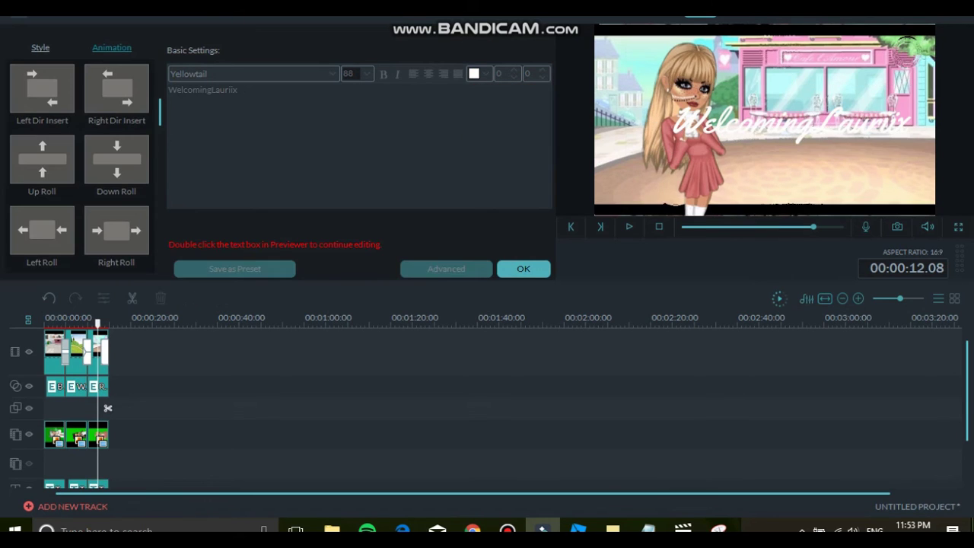
Play the intro to its end, rewrite the note as "you can also! add some", and accept the title edits
key("space")
left_click(613, 529)
key("ctrl+a")
key("BackSpace")
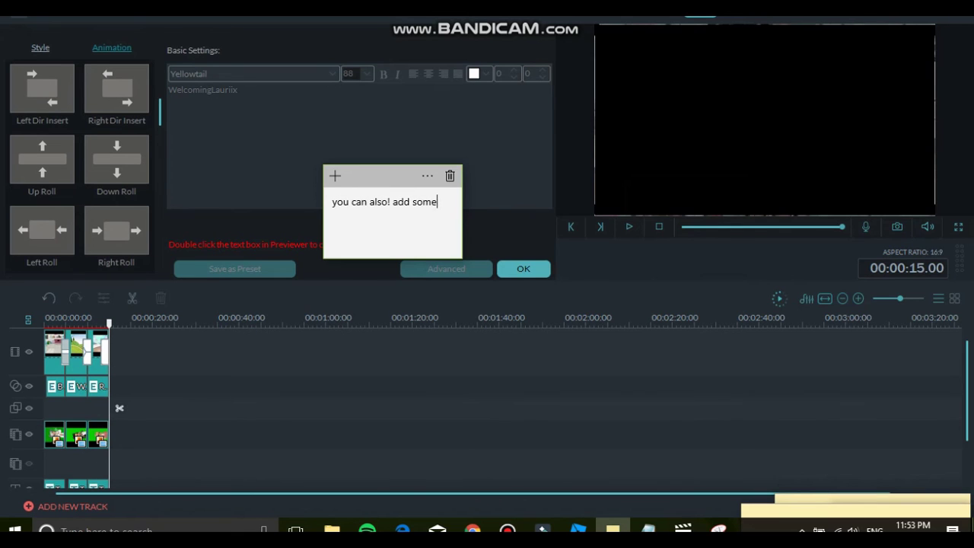
left_click(524, 269)
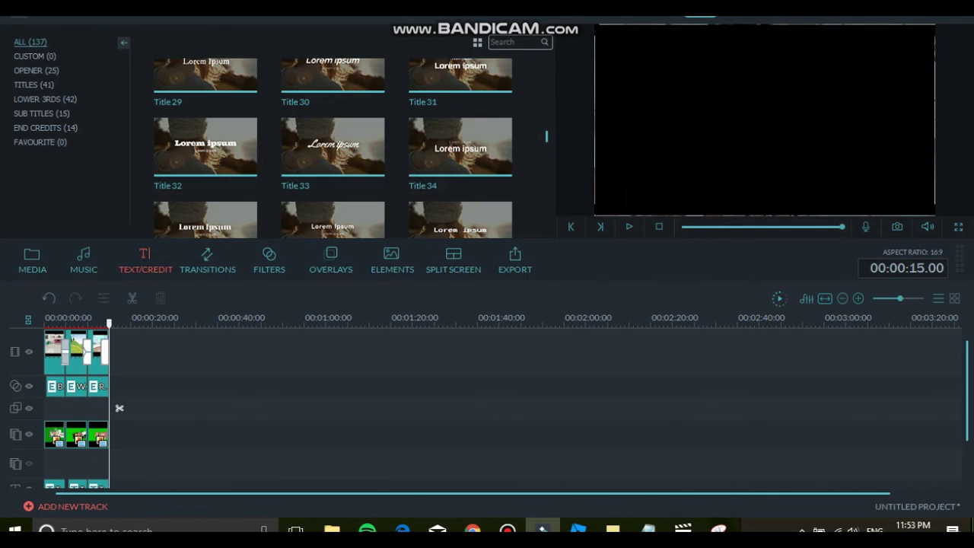
Select the first background clip and rewrite the note as an instruction to click on the background
left_click(54, 351)
left_click(613, 529)
key("ctrl+a")
type("into")
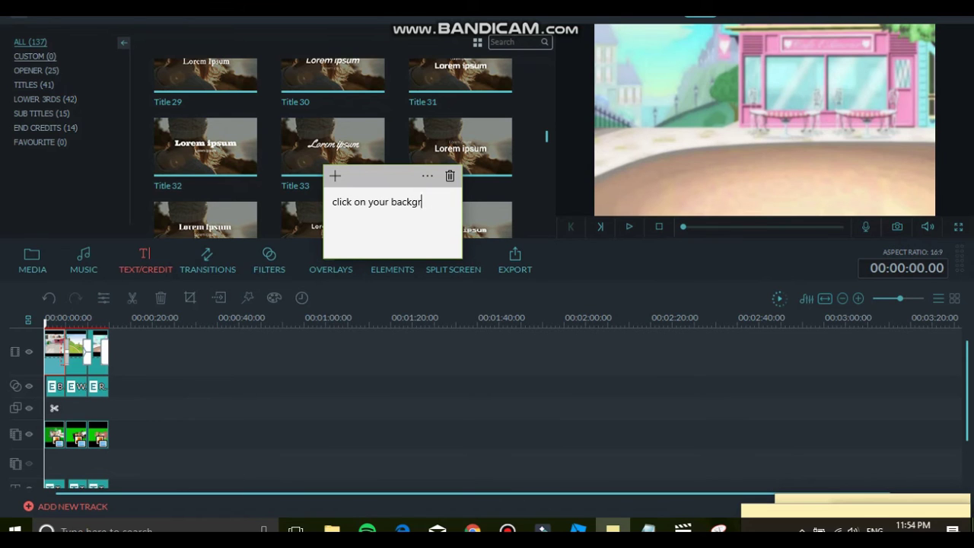
key("alt+Tab")
key("Return")
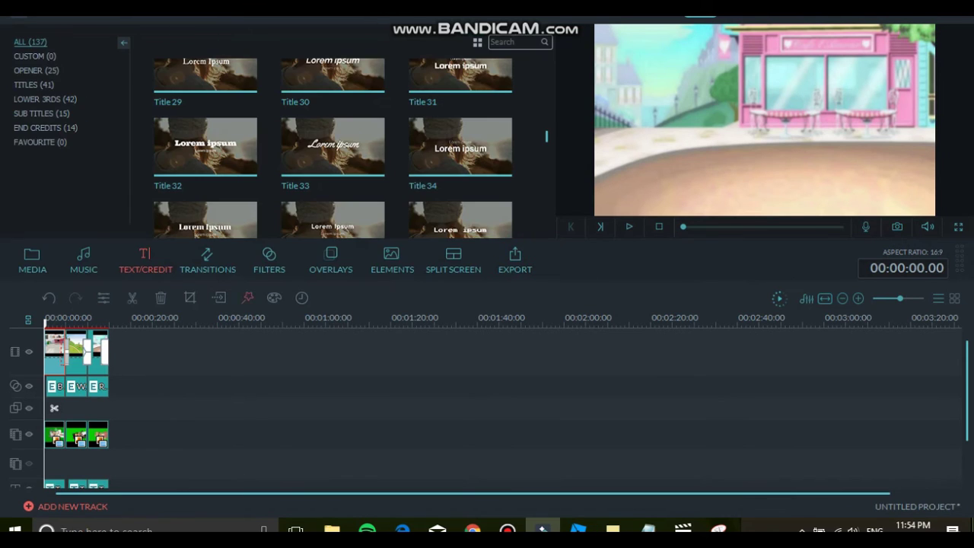
Show the elements library and rewrite the note as an instruction to go to elements
key("alt+Tab")
key("ctrl+a")
key("BackSpace")
left_click(331, 268)
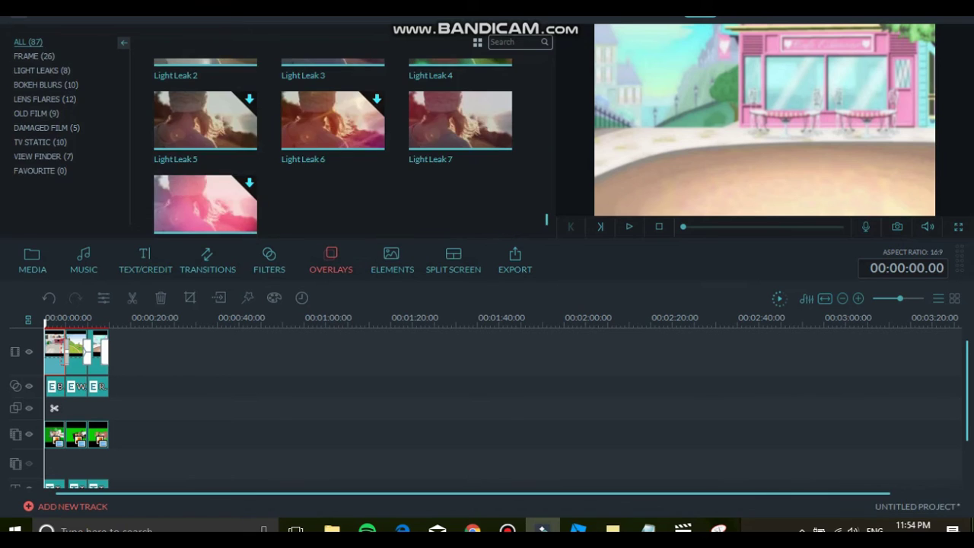
left_click(392, 268)
left_click(612, 529)
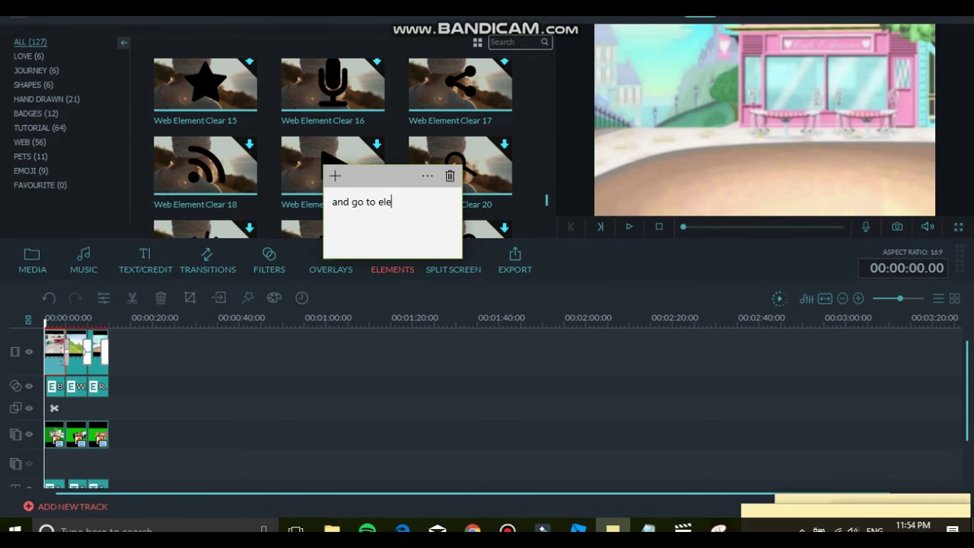
Browse the elements library and add Web Element Circle 07 at the start of the intro
key("alt+Tab")
scroll(333, 148, "down", 5)
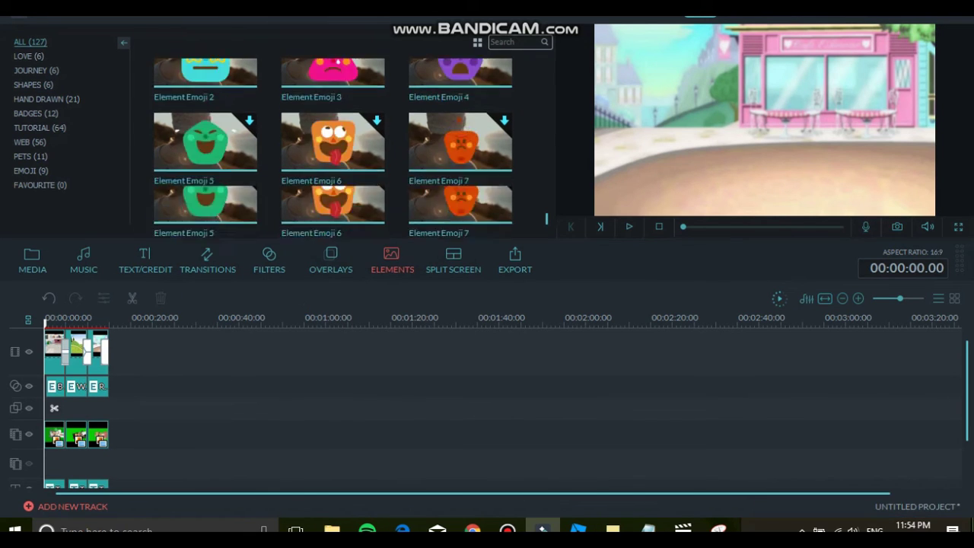
scroll(334, 149, "up", 10)
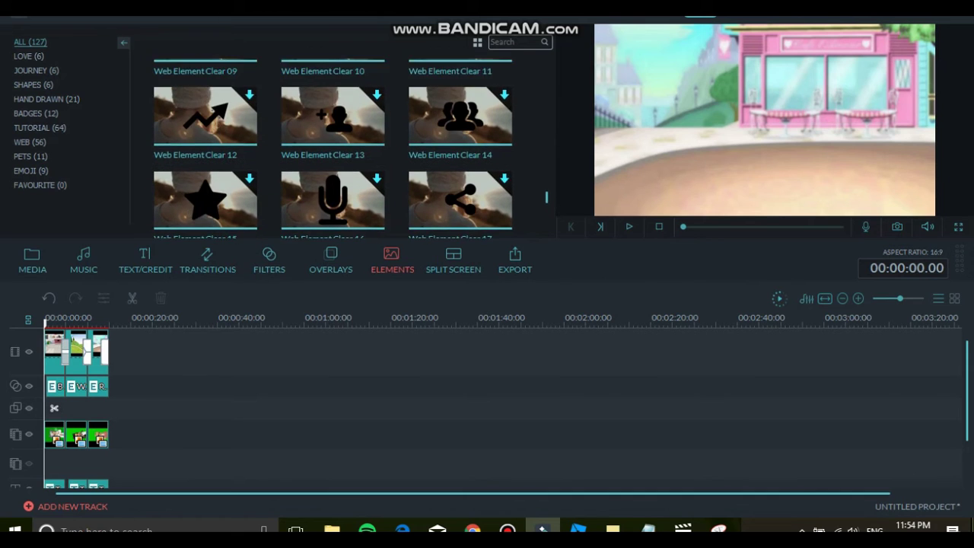
scroll(333, 149, "up", 3)
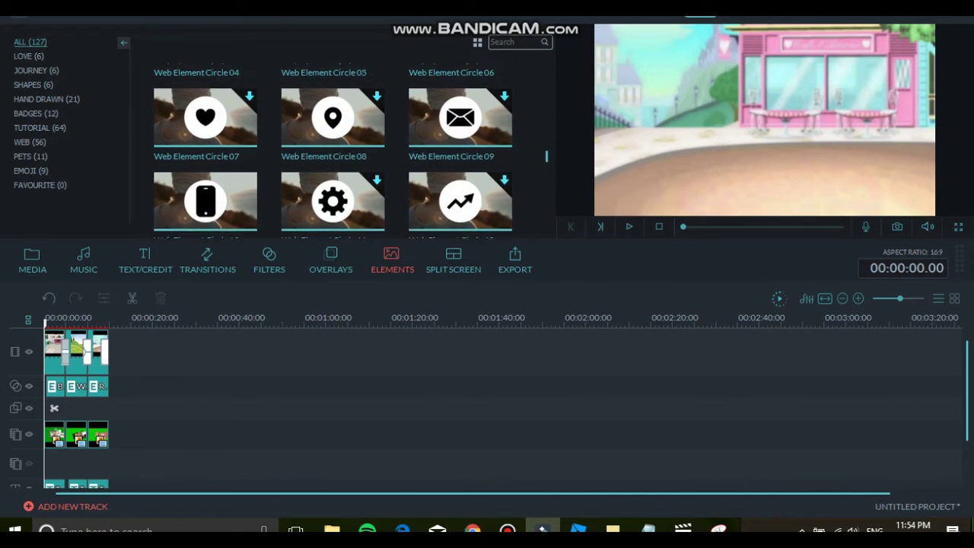
left_click(205, 144)
Replace the note's text with "you can add anyone you want"
key("alt+Tab")
key("ctrl+a")
type("yo")
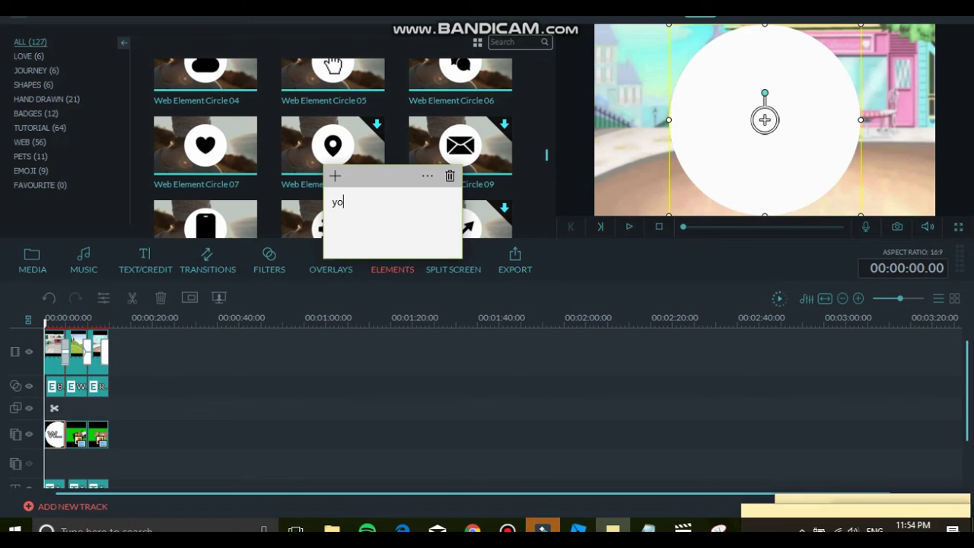
type("u can add anyone you want")
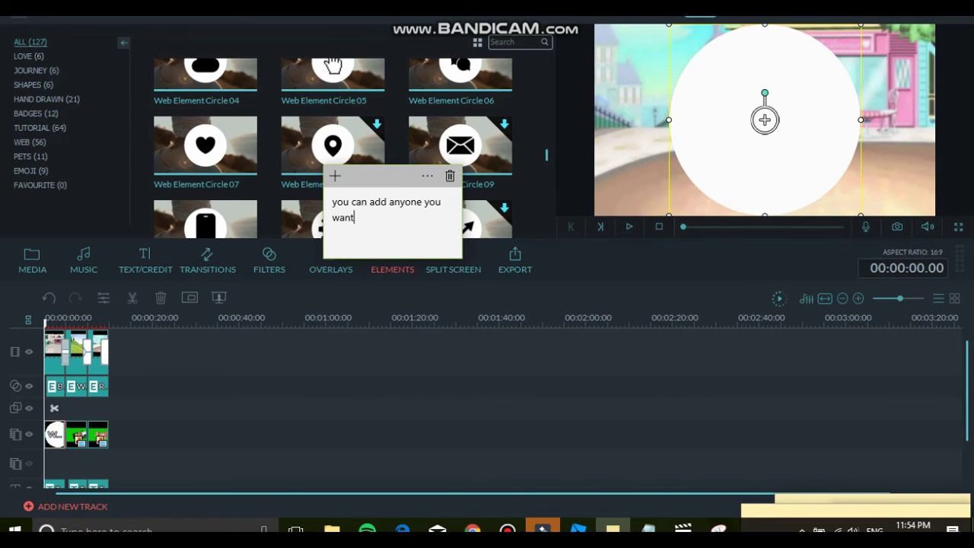
Open the circle element's motion settings, shrink the circle, and place it in front of the café's right side
key("alt+Tab")
double_click(54, 484)
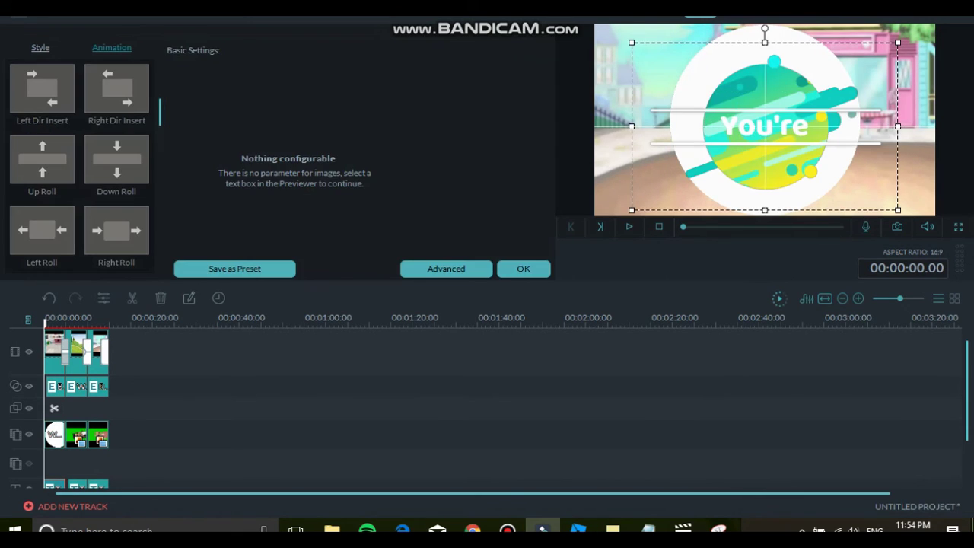
scroll(54, 434, "down", 1)
double_click(54, 378)
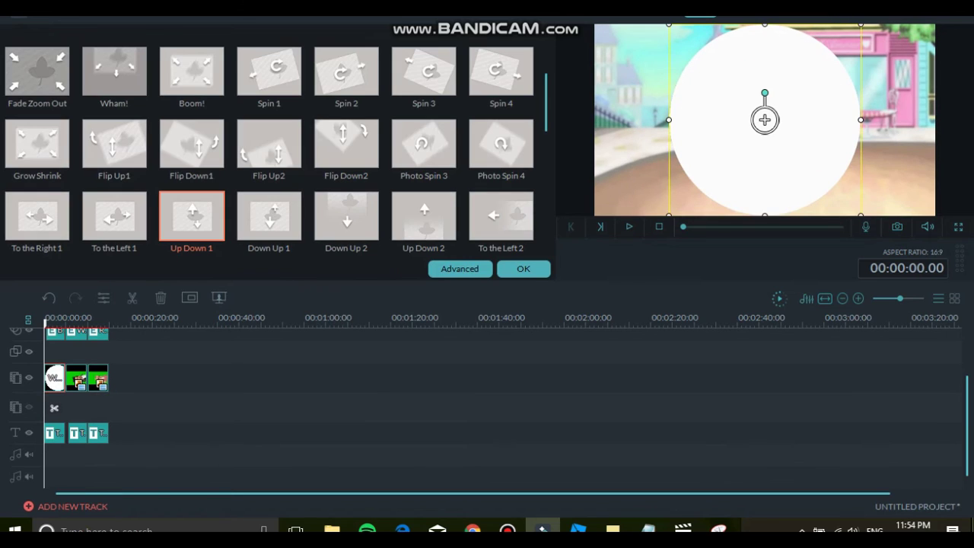
scroll(54, 378, "up", 1)
left_click_drag(765, 120, 769, 157)
left_click_drag(674, 62, 865, 137)
Rewrite the note as "you can even add in some slide ins or whatever theyre called :D"
key("alt+Tab")
key("ctrl+a")
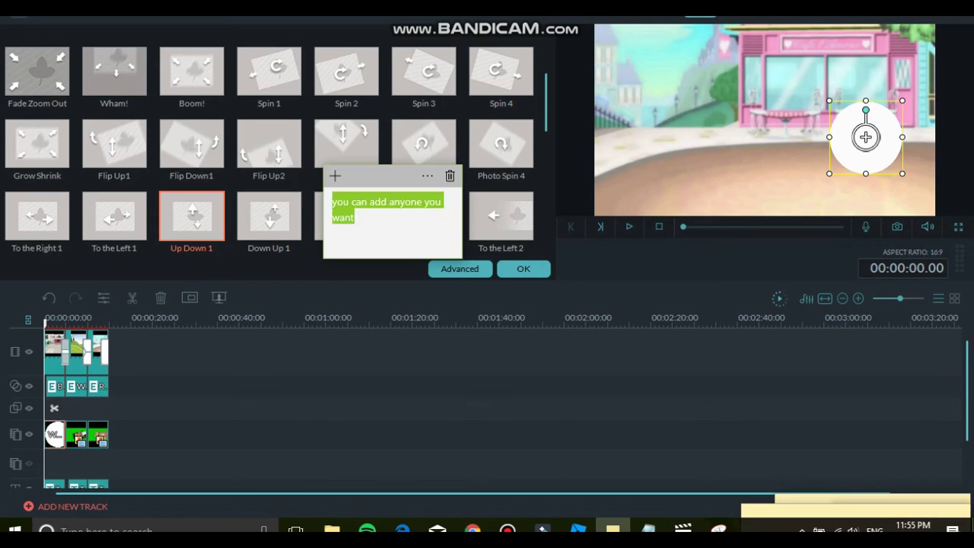
key("BackSpace")
type("you can even")
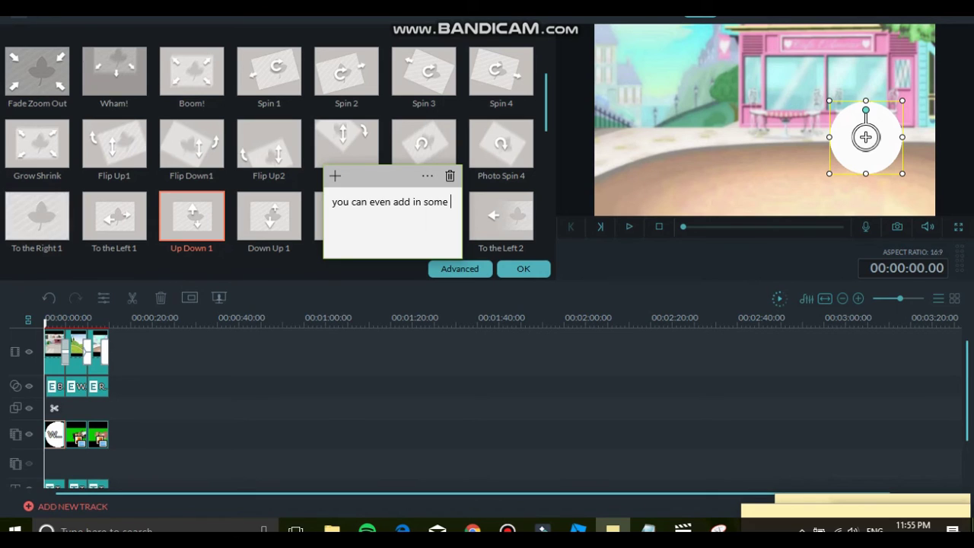
type("add in some slide ins ")
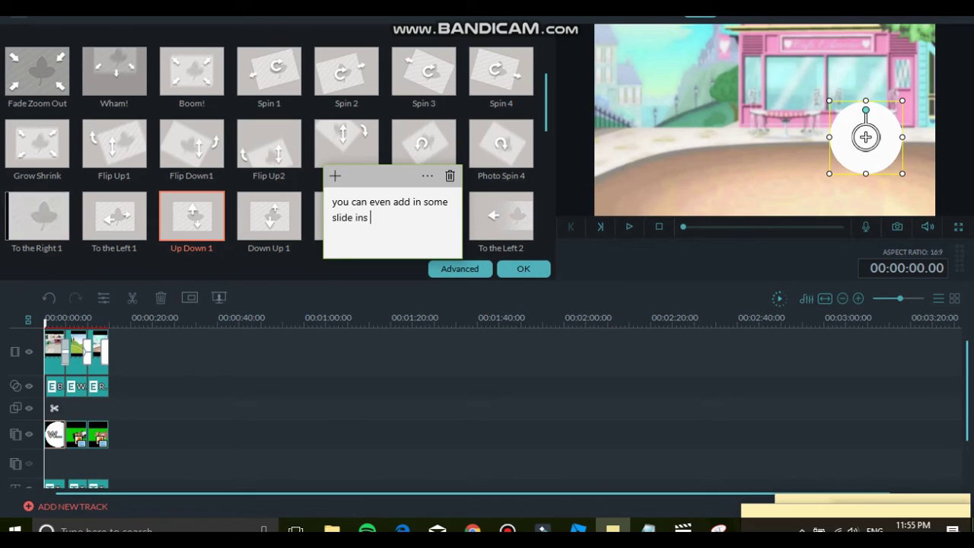
type("or whatever theyre called :D")
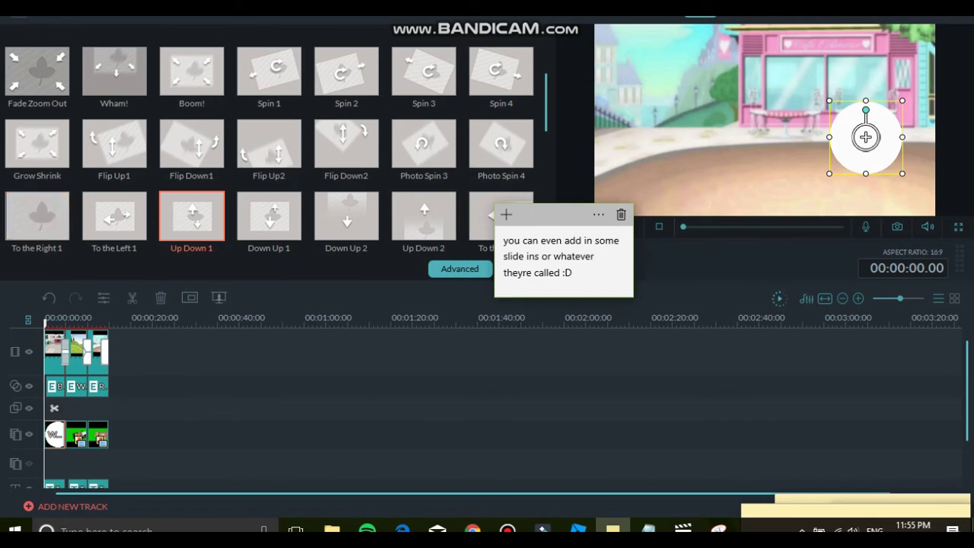
Apply the To the Left 1 motion to the circle element
left_click(37, 216)
left_click(115, 216)
double_click(116, 216)
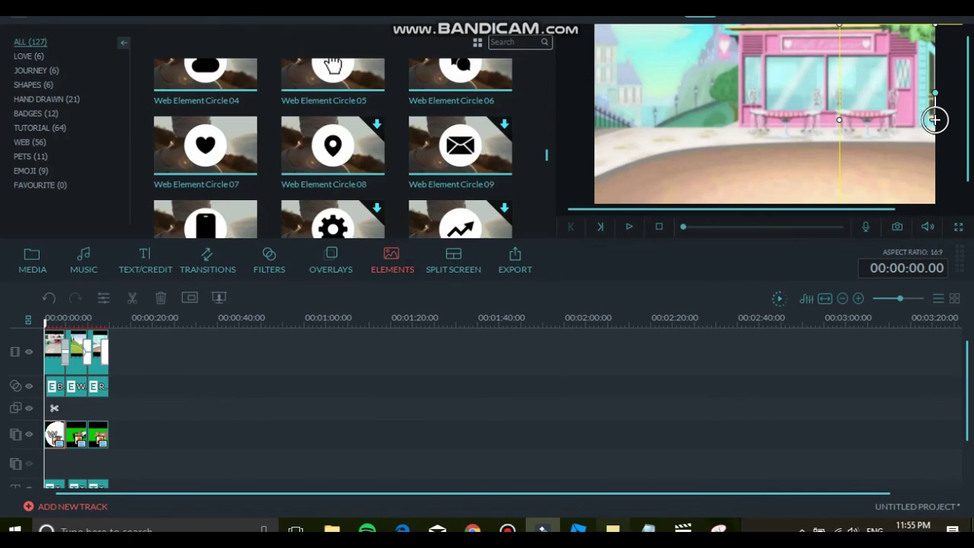
Replace the note's text with "these things :D", move the note aside, and preview the circle's animation in the intro
type("these things :D")
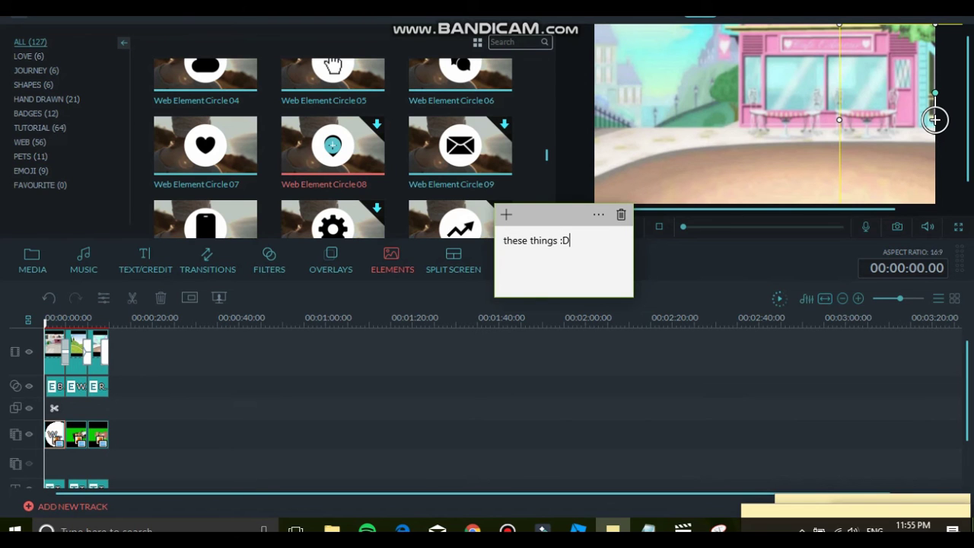
left_click_drag(551, 214, 254, 150)
left_click(629, 227)
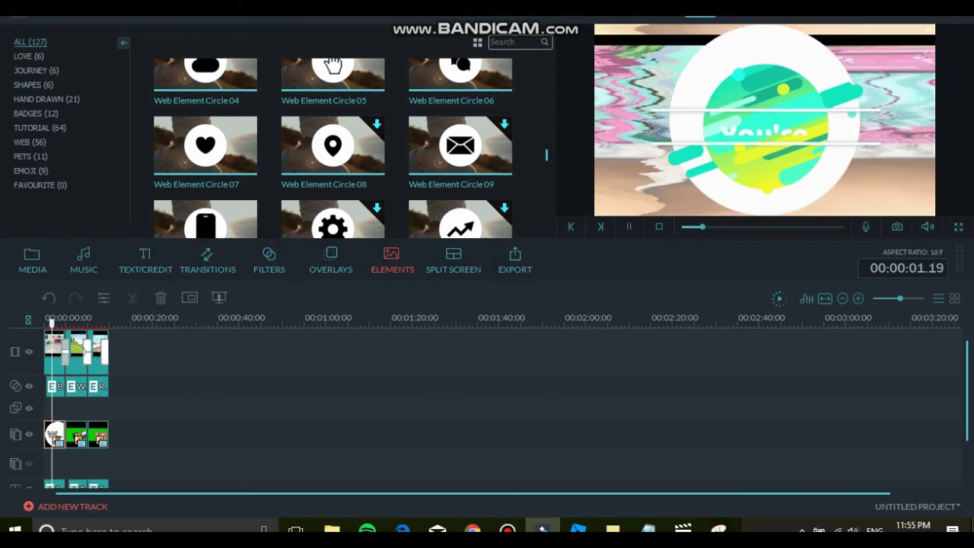
left_click(630, 227)
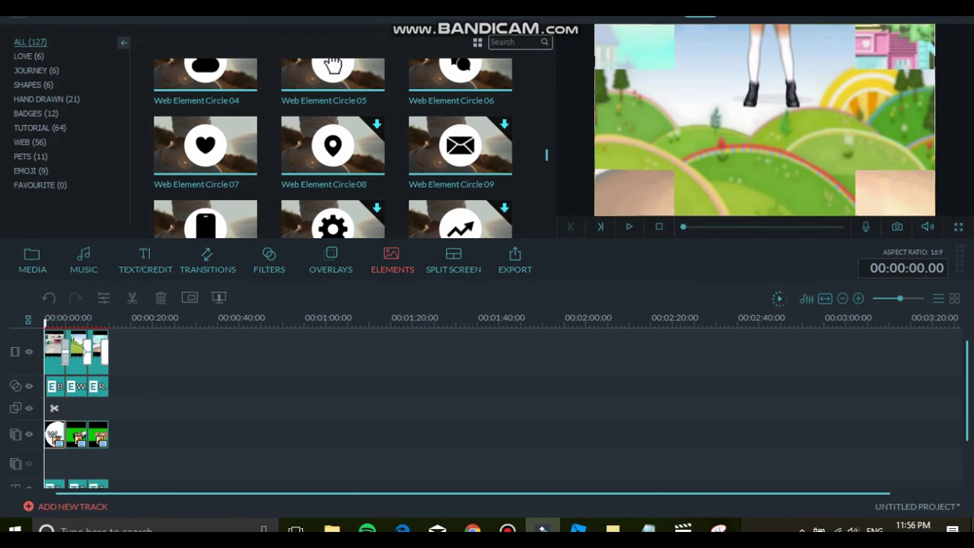
Undo the circle element's motion effect and its resizing
left_click(934, 119)
right_click(182, 434)
left_click(217, 294)
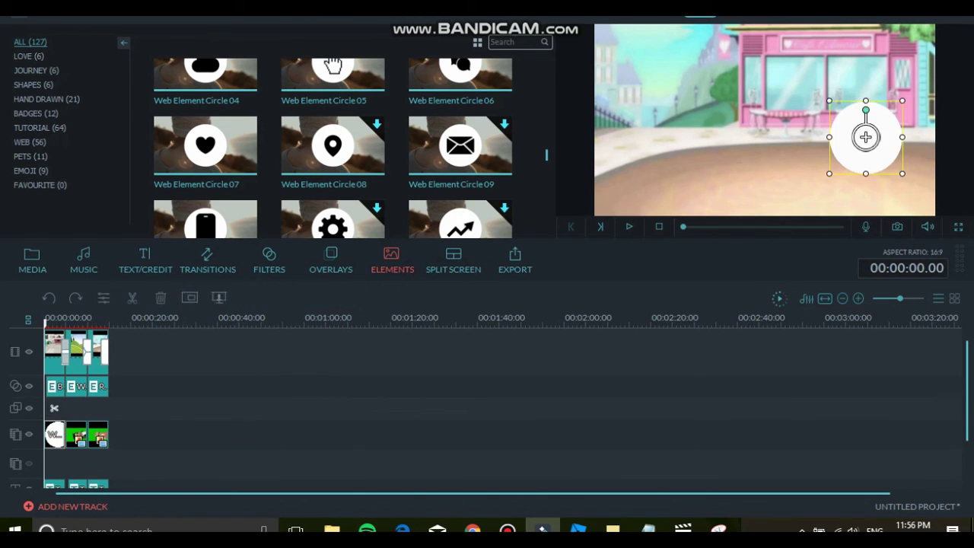
right_click(232, 368)
left_click(262, 377)
right_click(209, 341)
left_click(240, 351)
right_click(206, 364)
left_click(240, 373)
right_click(221, 372)
left_click(255, 237)
Undo the circle's move and its insertion, restoring the first avatar clip
right_click(224, 417)
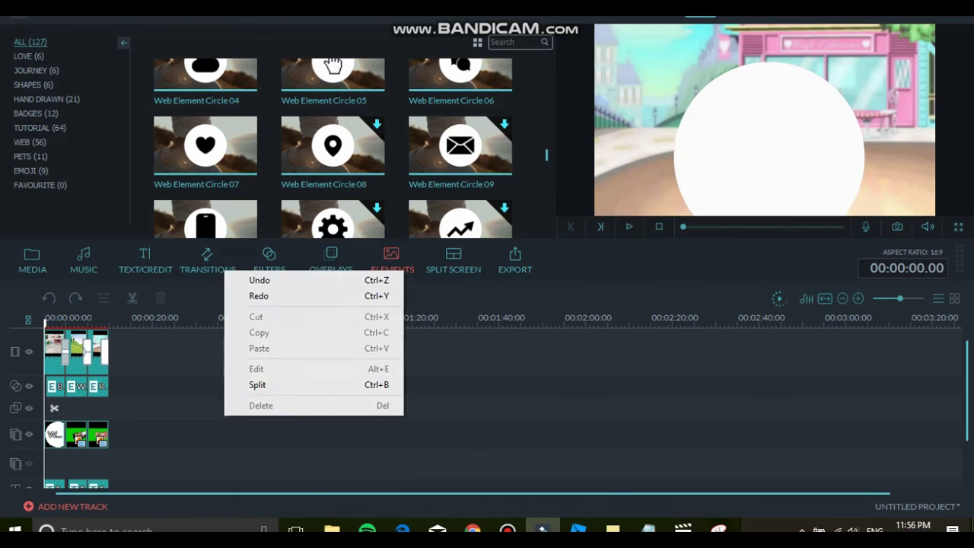
left_click(259, 279)
right_click(263, 420)
left_click(295, 284)
right_click(282, 406)
left_click(316, 269)
right_click(291, 414)
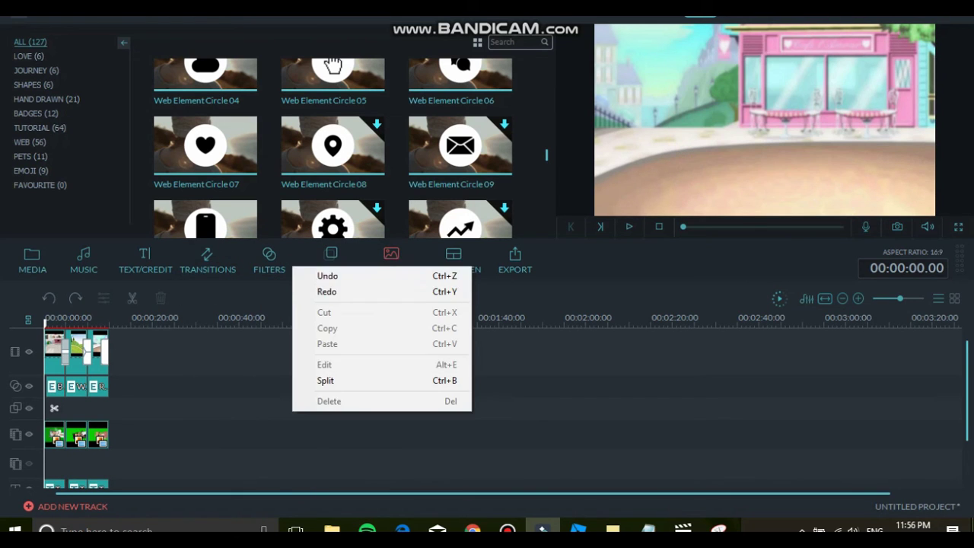
left_click(229, 365)
Select the first background clip and add the white circle element with the phone icon at its start
left_click(54, 356)
left_click(205, 227)
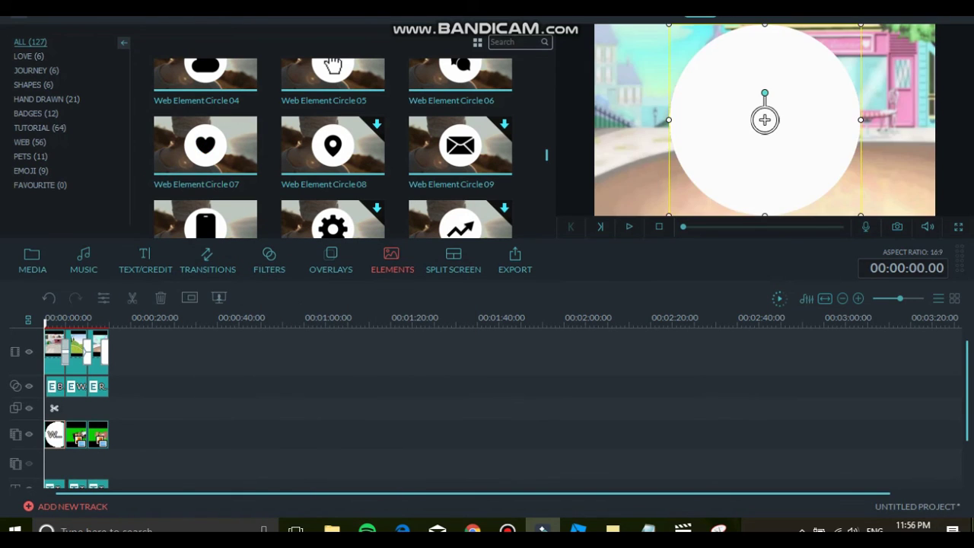
Undo the insertion of the white circle element, restoring the first avatar clip
right_click(186, 255)
left_click(205, 264)
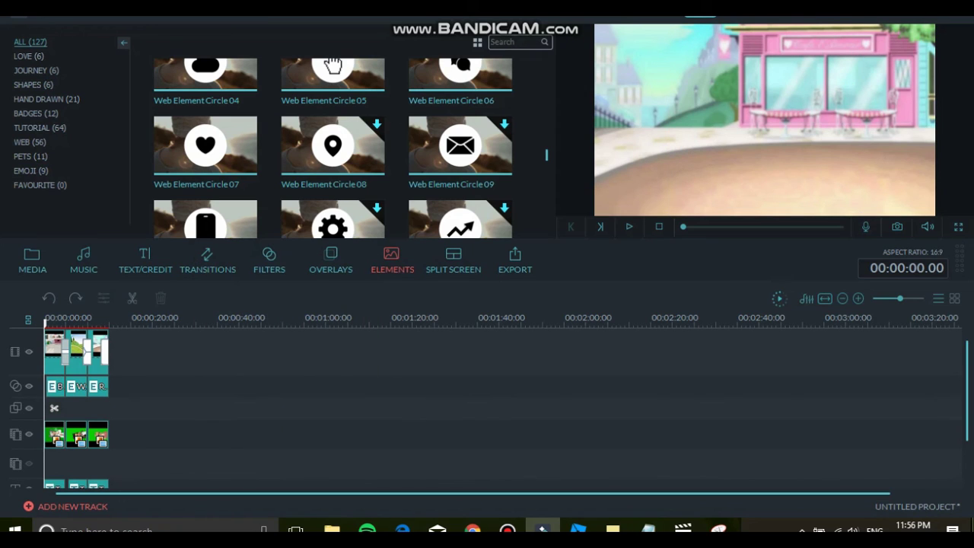
Try to add the Web Element Circle 07 heart element at the first background clip, and undo its insertion
left_click(54, 356)
left_click(206, 145)
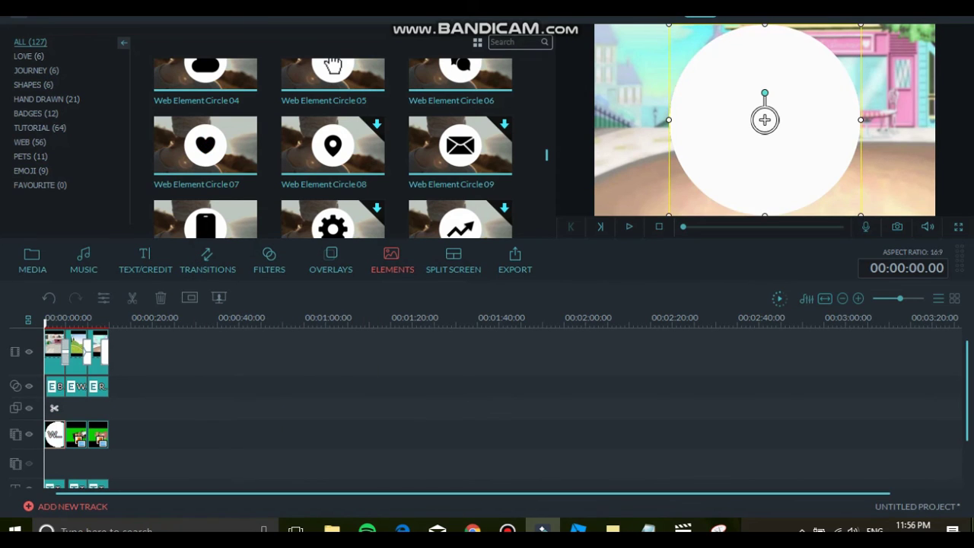
right_click(235, 312)
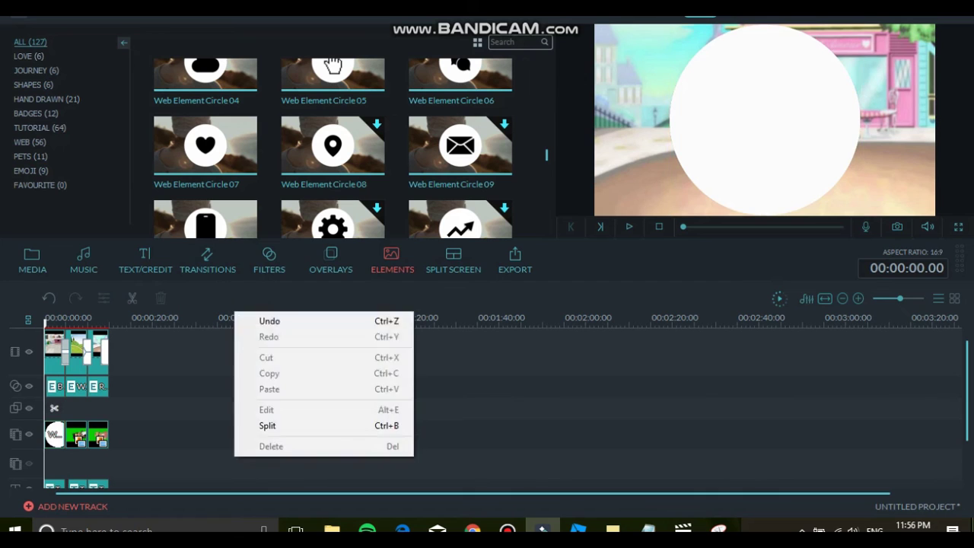
left_click(266, 321)
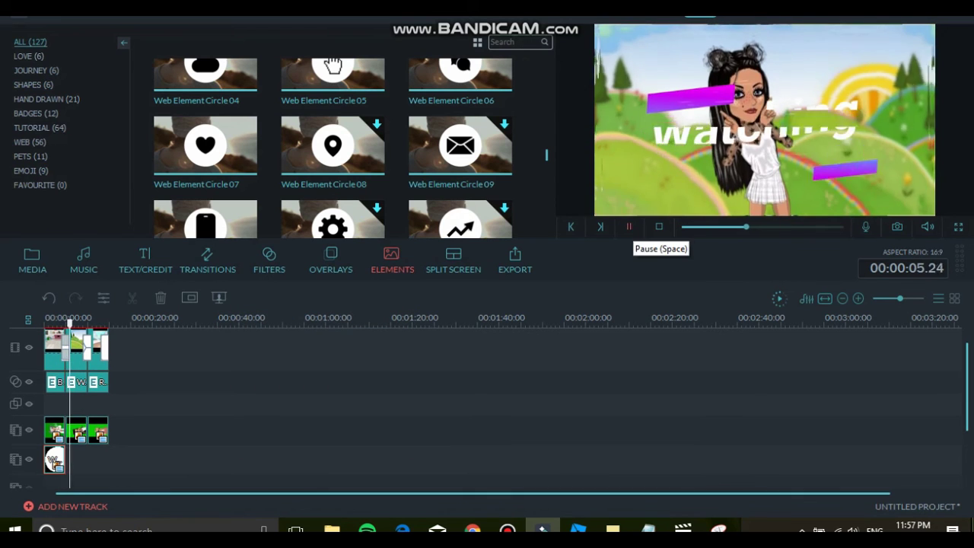
Pause the intro preview and replace the sticky note's text with "im not going to add anymore :D"
left_click(628, 227)
left_click(613, 530)
key("ctrl+a")
type("im n")
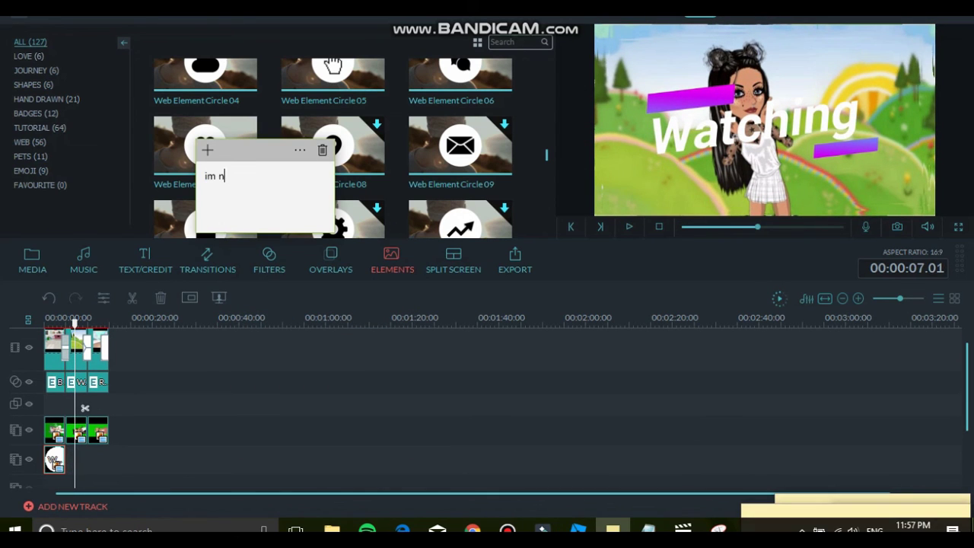
type("ot going to add anymore :D")
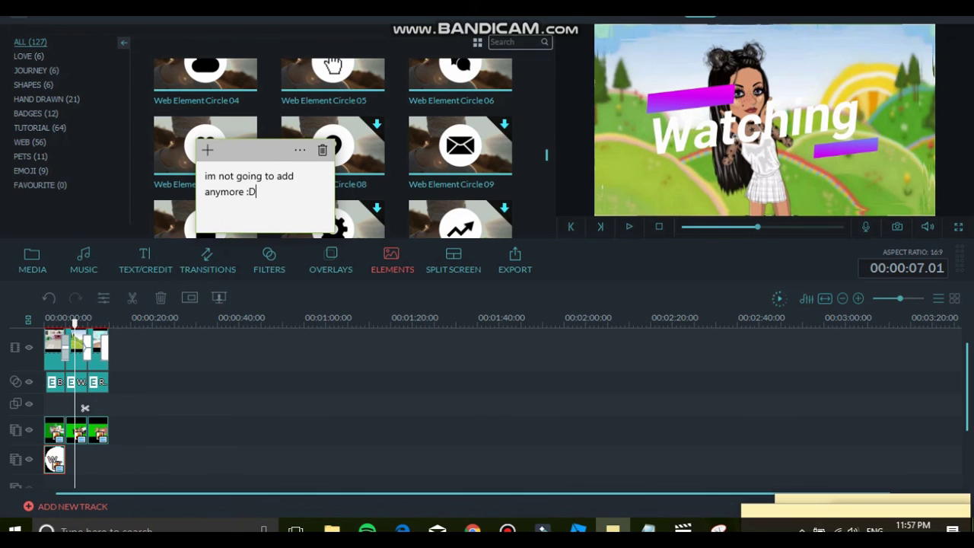
Replace the note's text with "so now when youre done you can export it and save! I hope this wasnt complicated to follow along"
key("ctrl+a")
key("BackSpace")
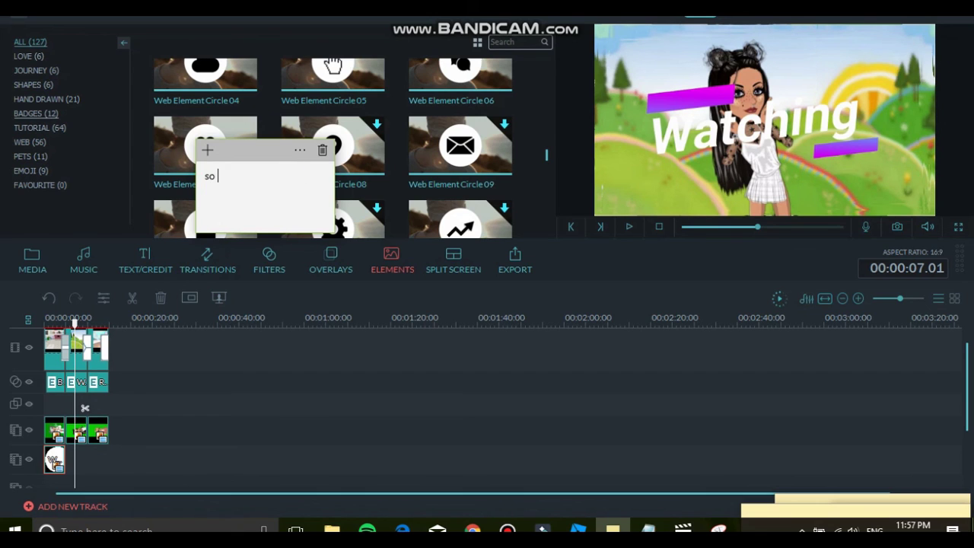
type("so now when youre done you can export it and")
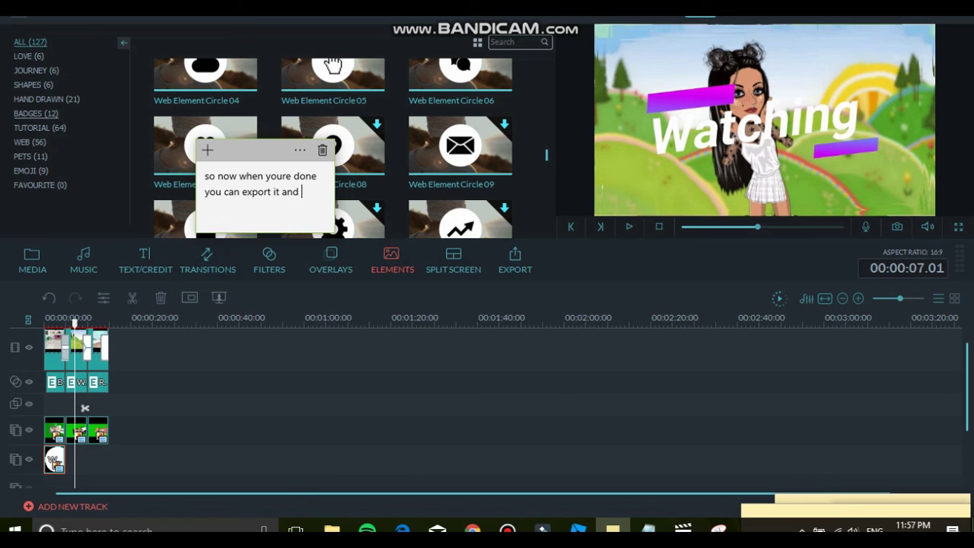
type("!")
key("Return")
type("I hope this wasnt complicated to")
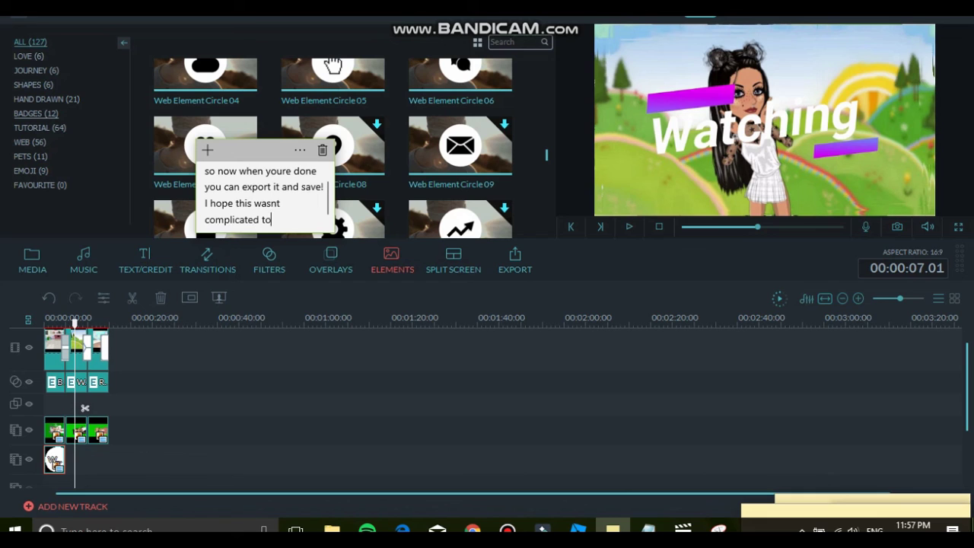
type(" follow along")
key("BackSpace")
type("g.")
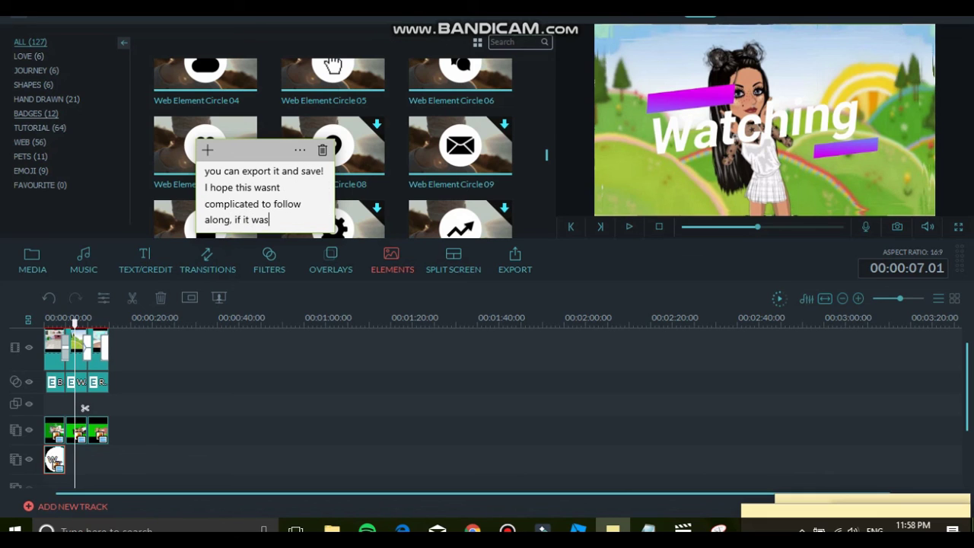
Append to the note "if it was i can make you an edit pm me on Australian MSP", the username, "and i will make u one for free."
type(" if it was i can make you an a")
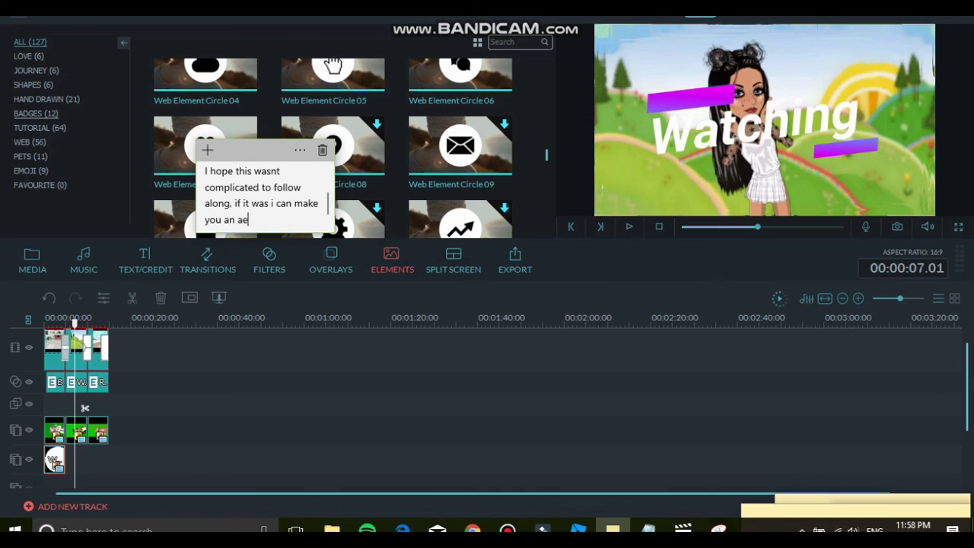
type(" edit pm me on Aust")
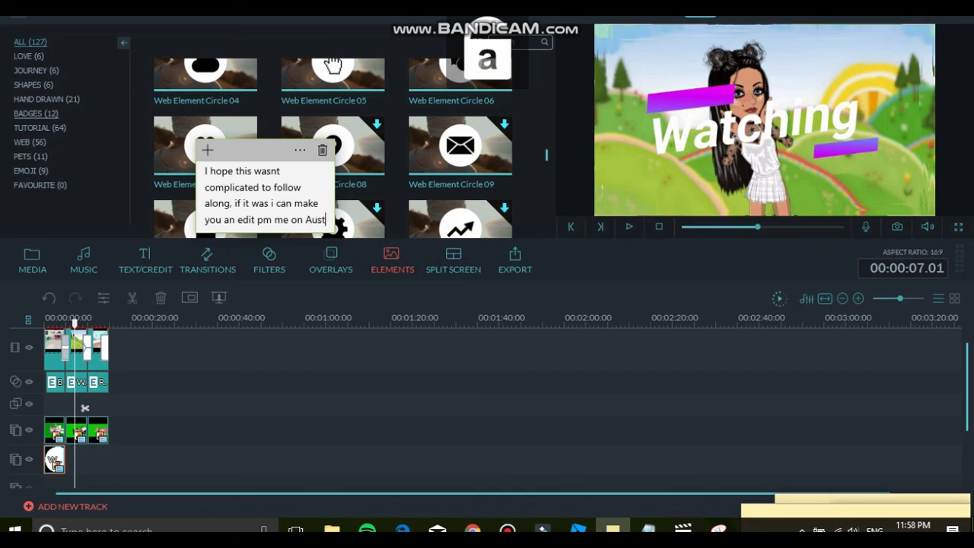
type("ralian MSP @La")
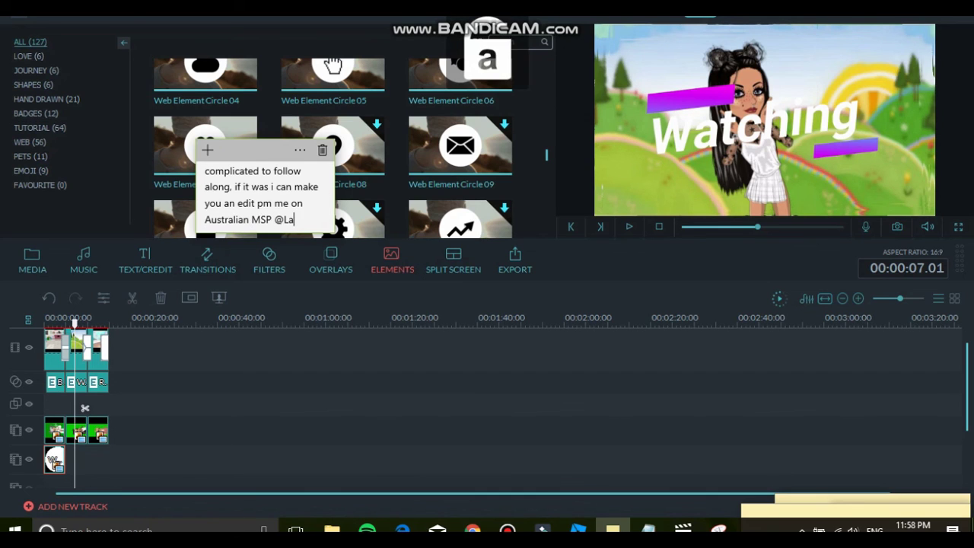
type("uriix and i will mak")
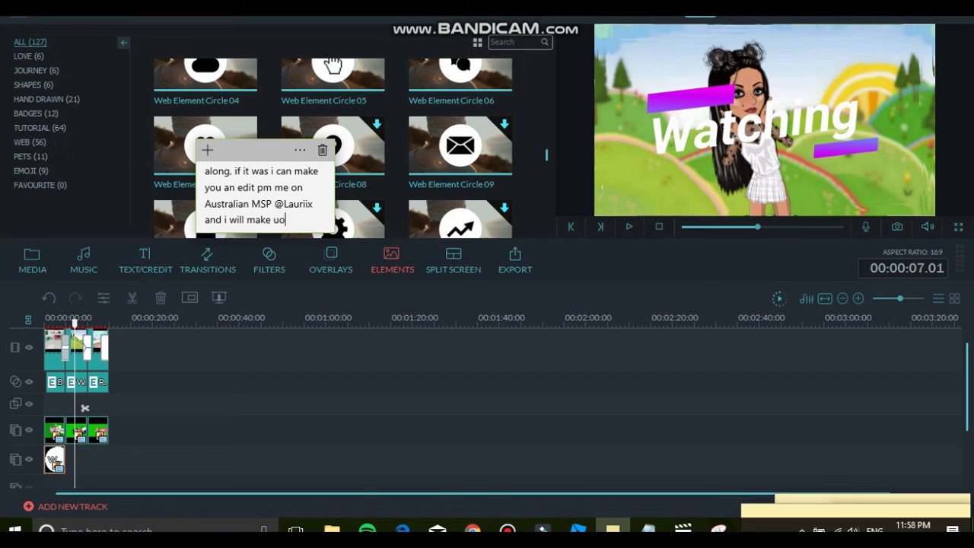
type("e u one for free. ")
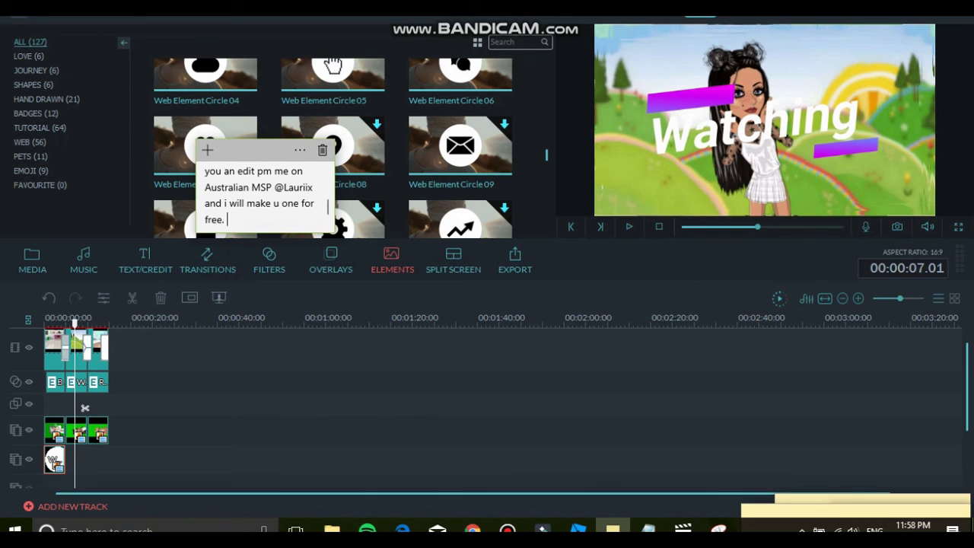
Finish the note with "Speed this video down if too fast! BYEEEE XOX" and switch back to Filmora
type("Speed this video down if too fast!")
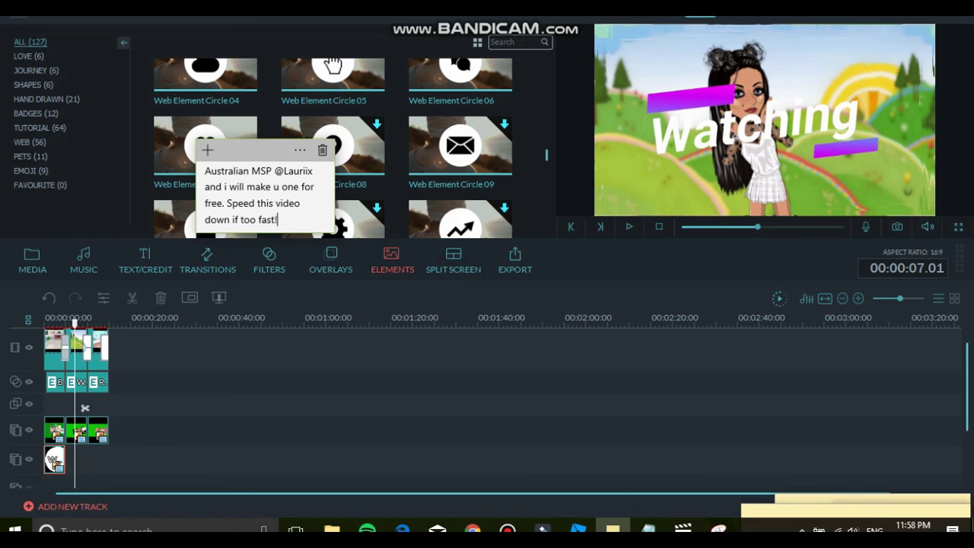
type(" BYEEEE XOX")
left_click(487, 426)
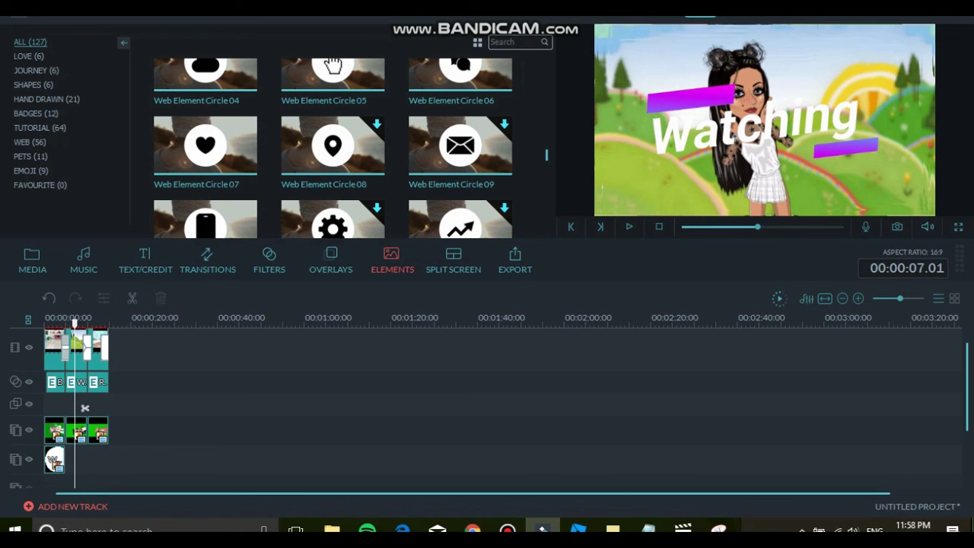
Play the finished intro from its beginning in a full-screen preview
key("alt+Return")
key("ctrl+slash")
key("space")
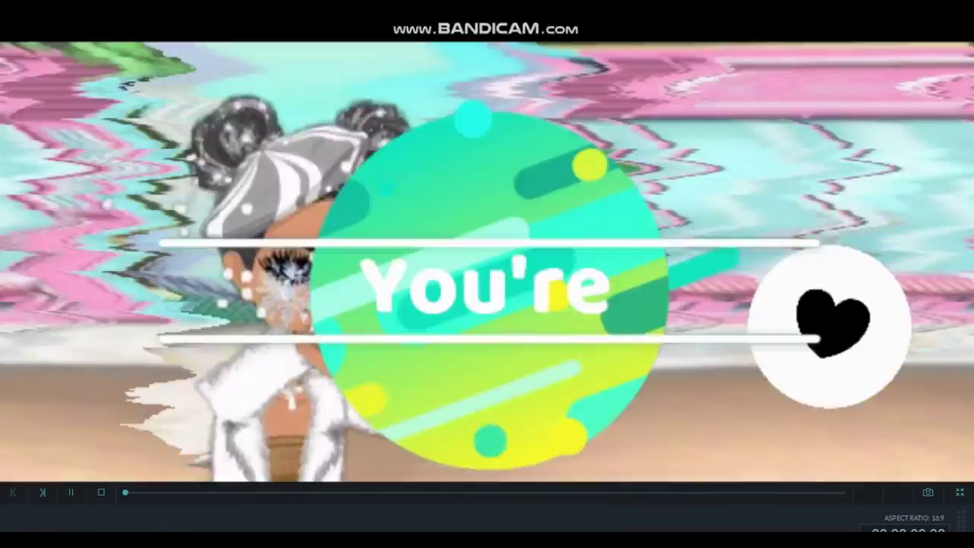